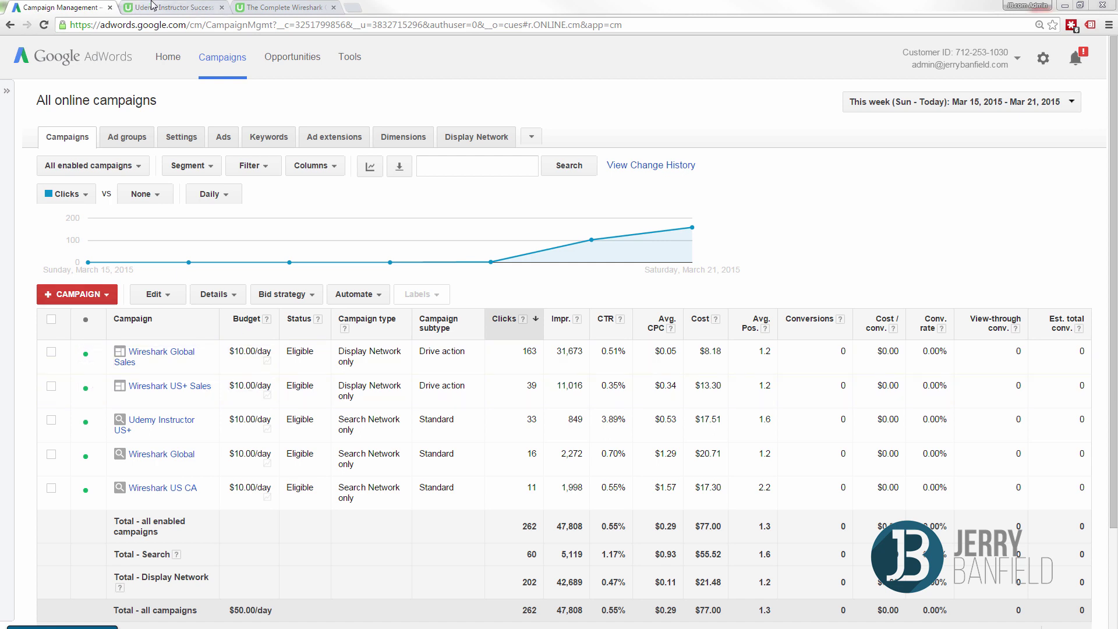
Step: Check the free Wireshark course page in Udemy, then return to the AdWords campaigns list
click(295, 7)
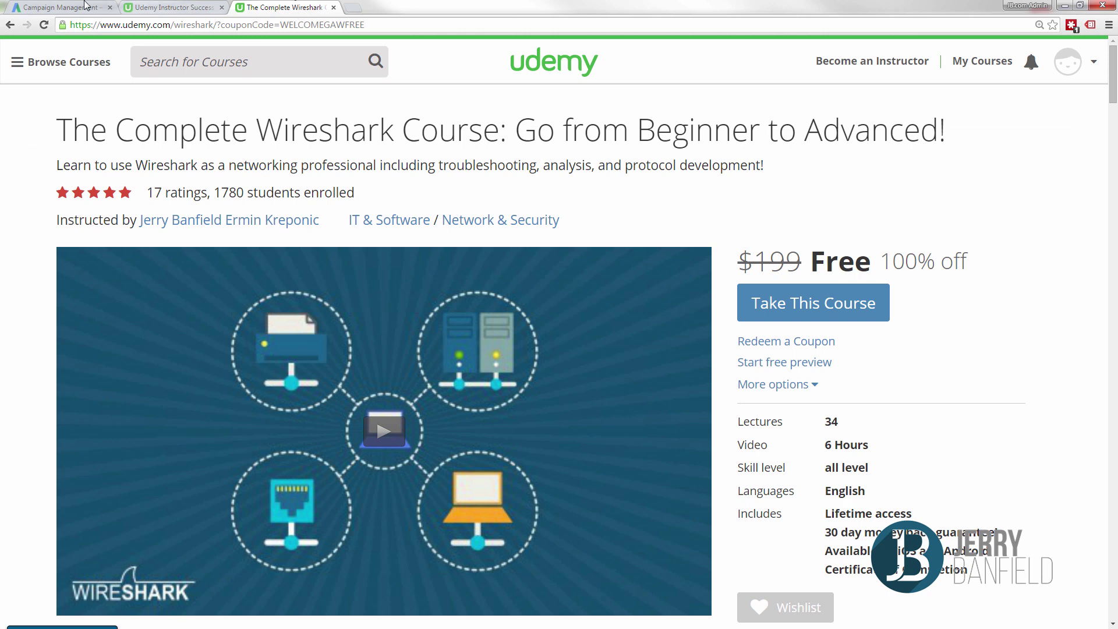
click(64, 6)
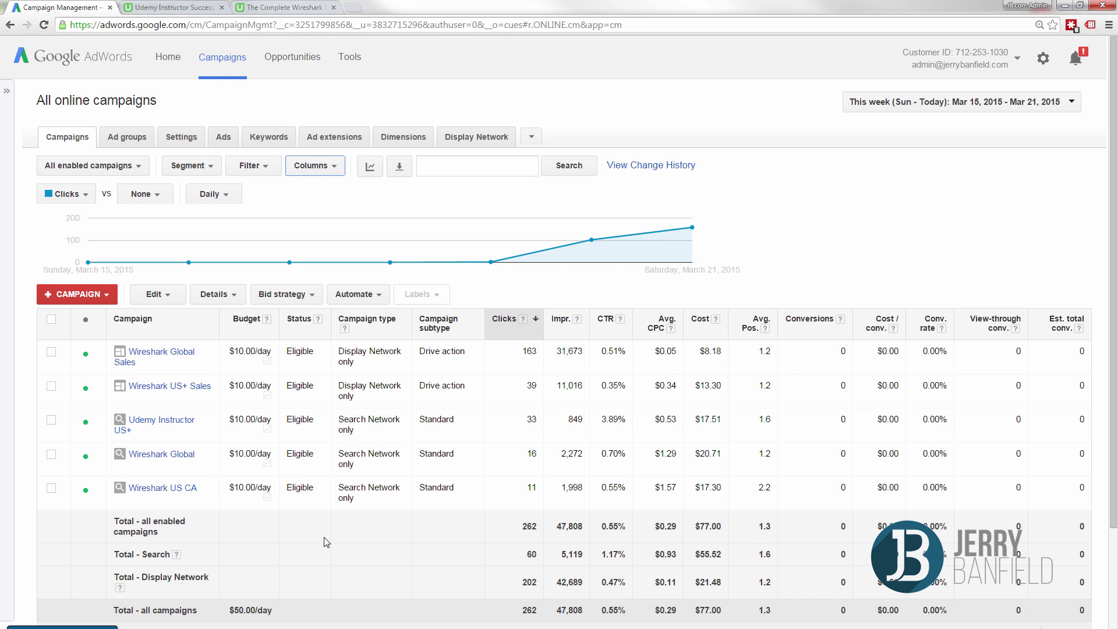
Step: Scroll the campaigns table and open the Wireshark US CA campaign
scroll(349, 459, down, 1)
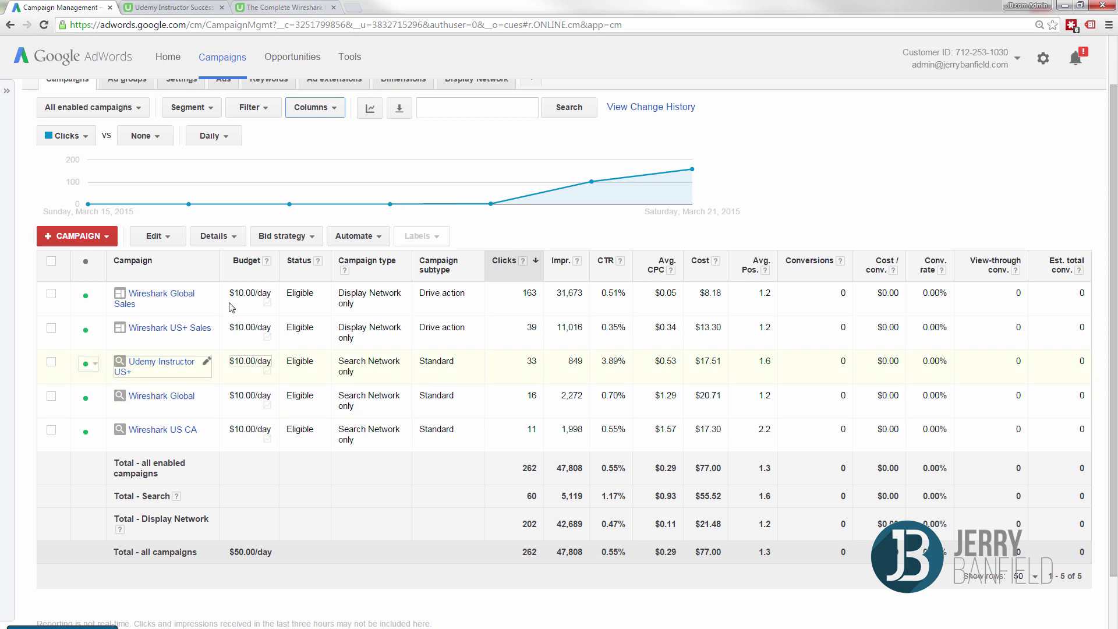
scroll(249, 319, up, 1)
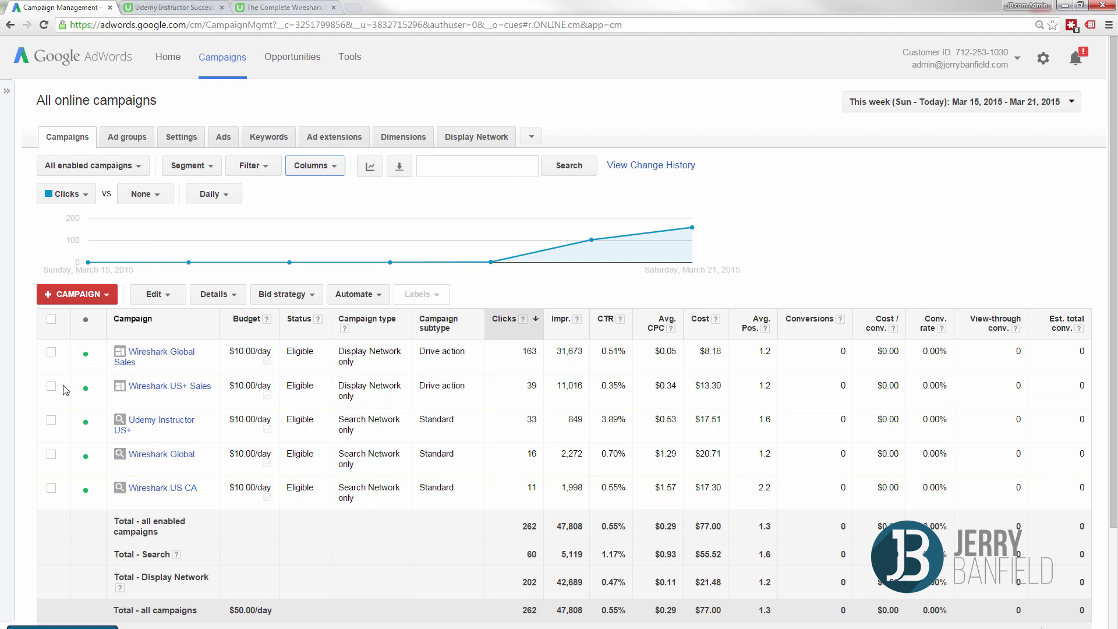
click(175, 489)
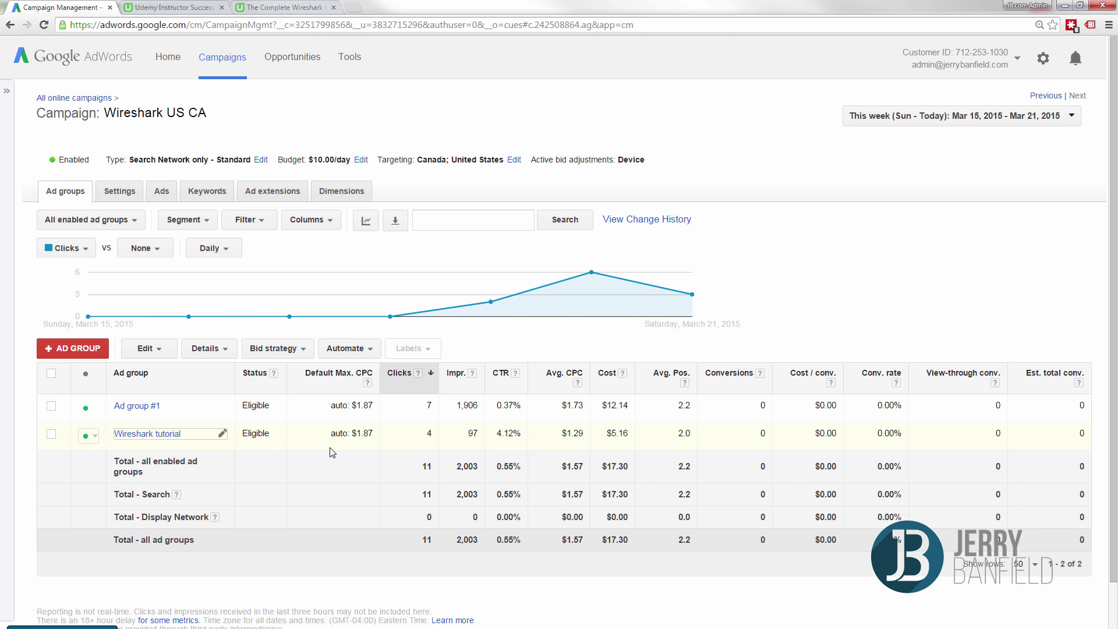
Step: Review the eight Wireshark US CA search ads and the ad group each belongs to
click(162, 191)
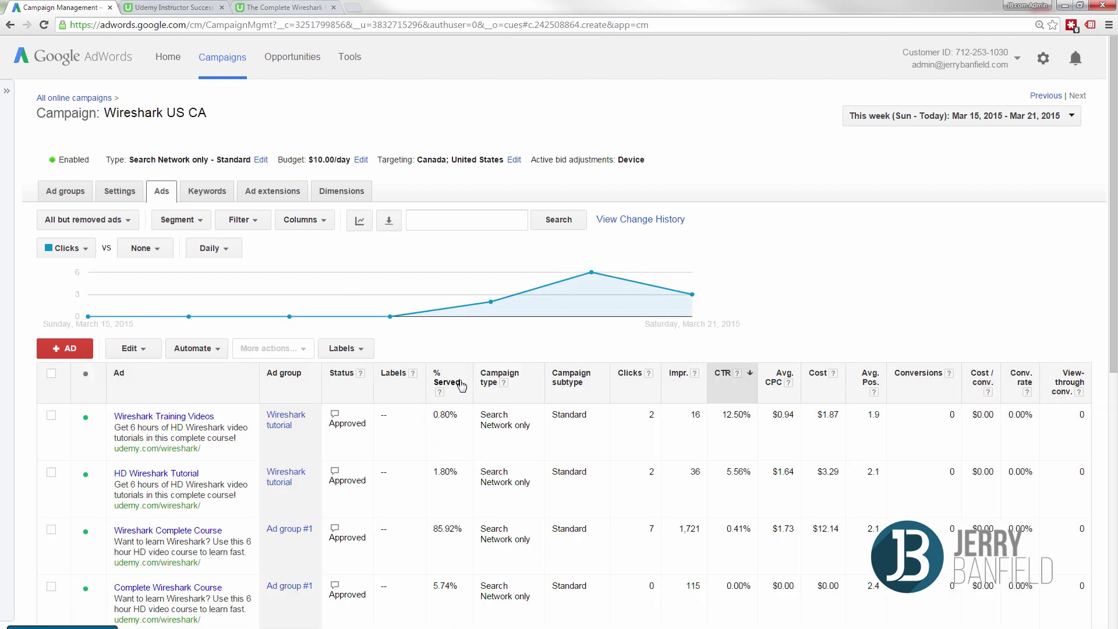
scroll(462, 384, down, 2)
scroll(462, 384, down, 1)
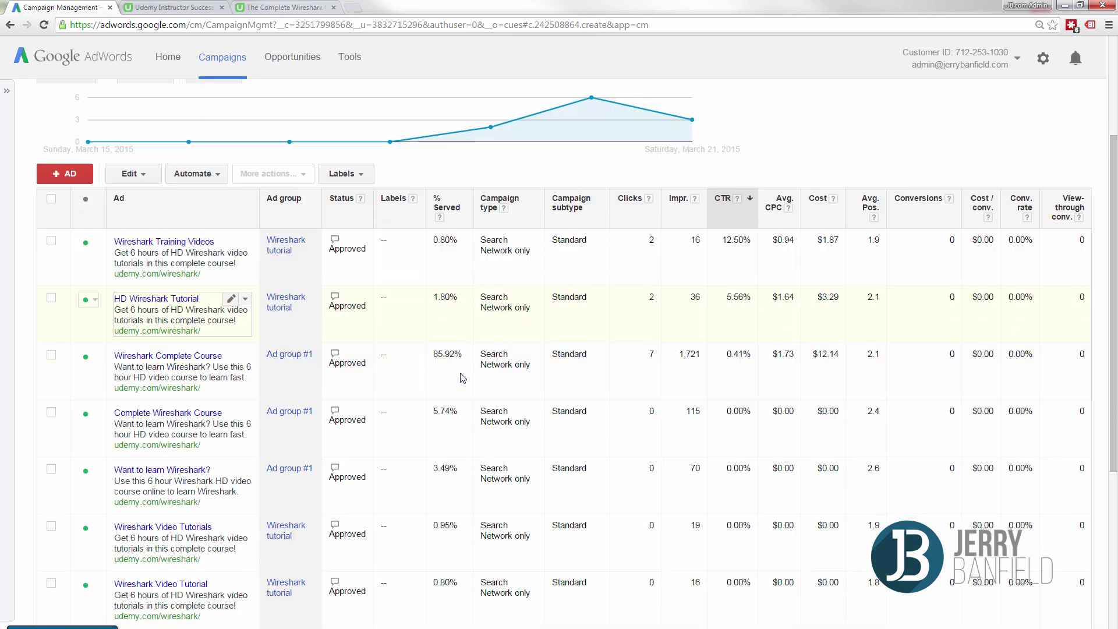
scroll(462, 384, down, 5)
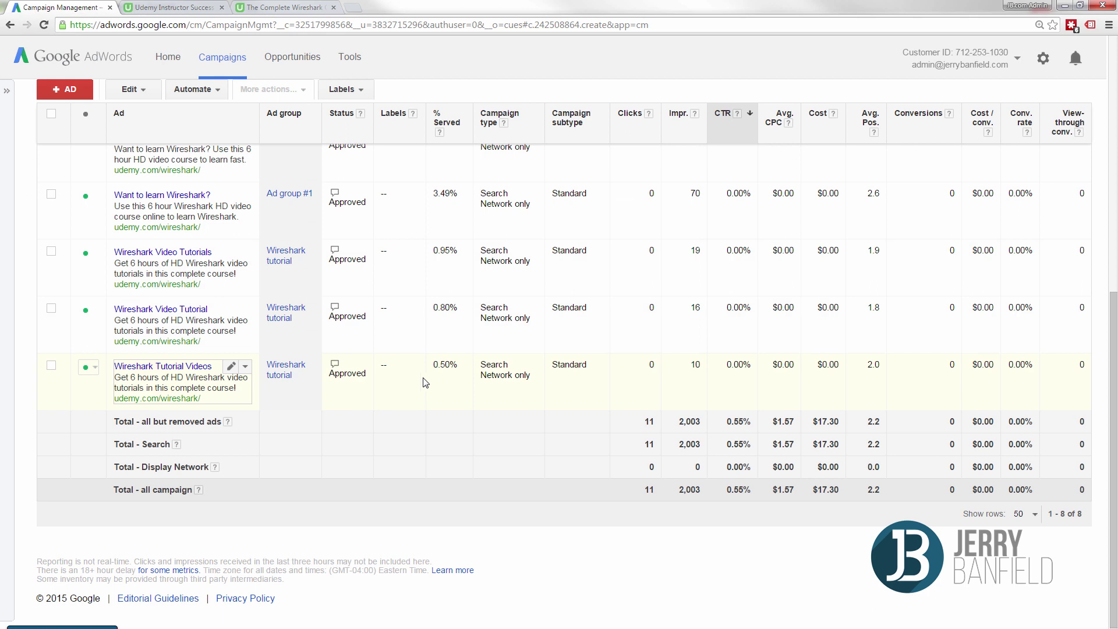
scroll(426, 382, up, 7)
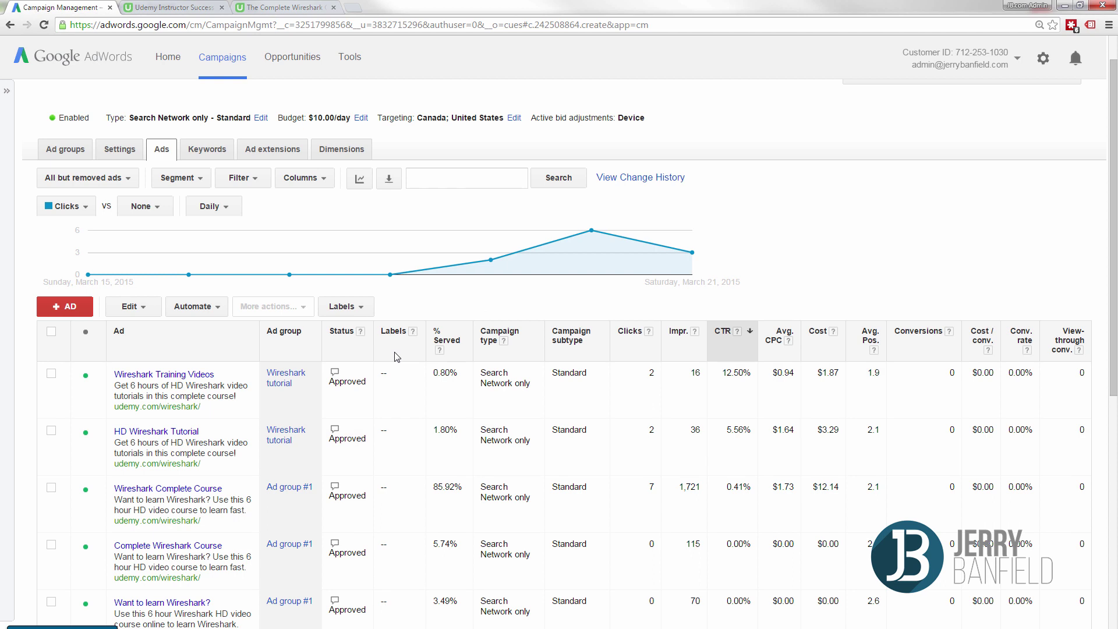
Step: Copy both Wireshark US CA ad groups and paste them into the same campaign as paused copies
click(59, 150)
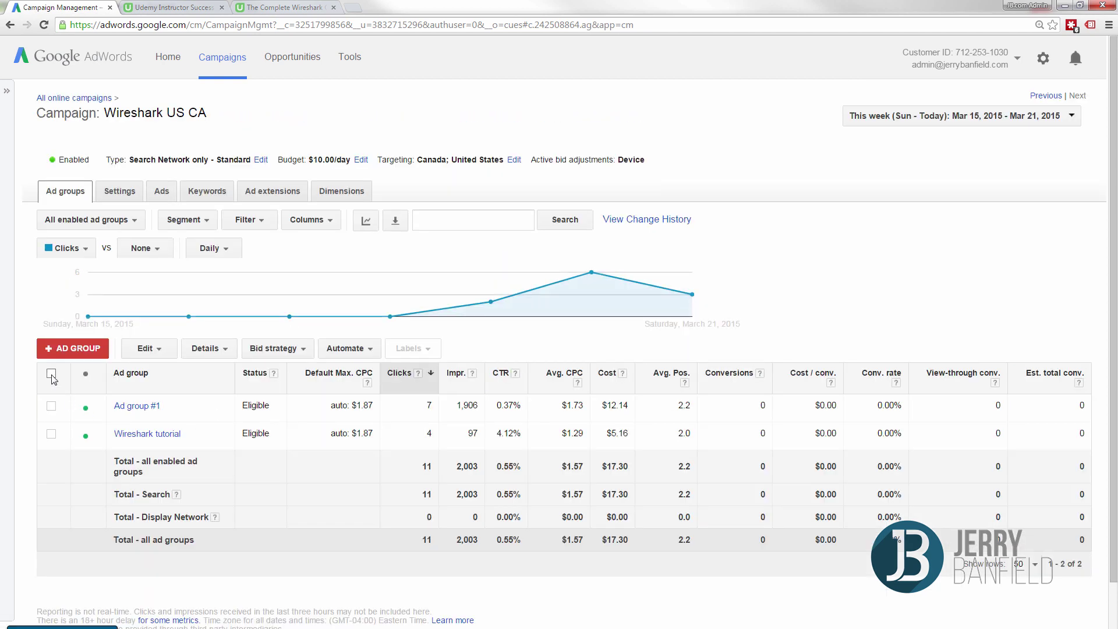
click(51, 375)
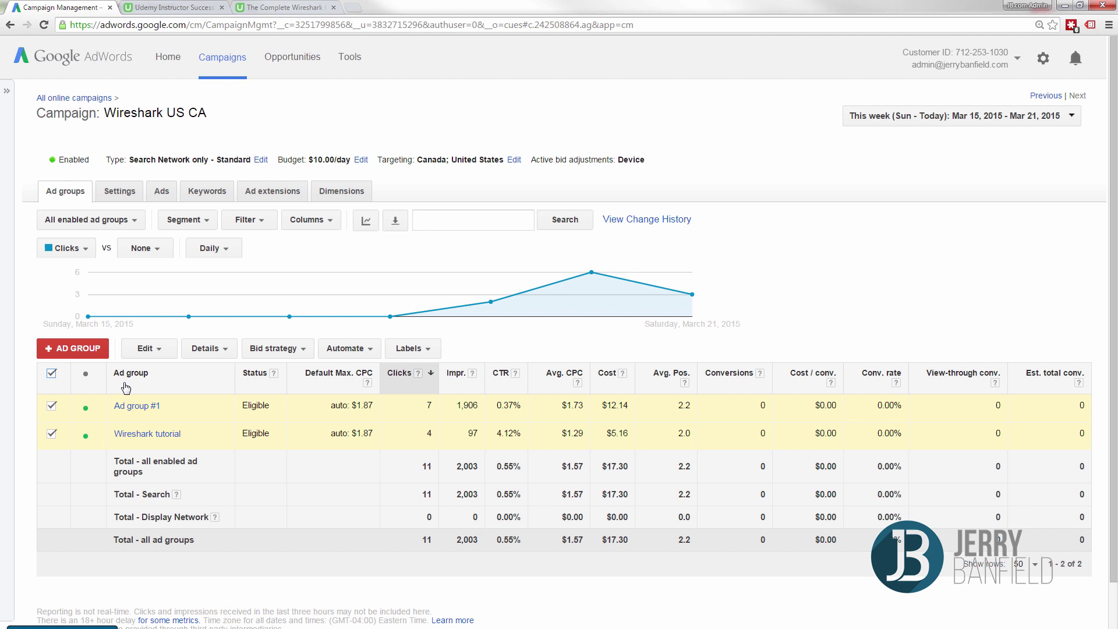
click(167, 352)
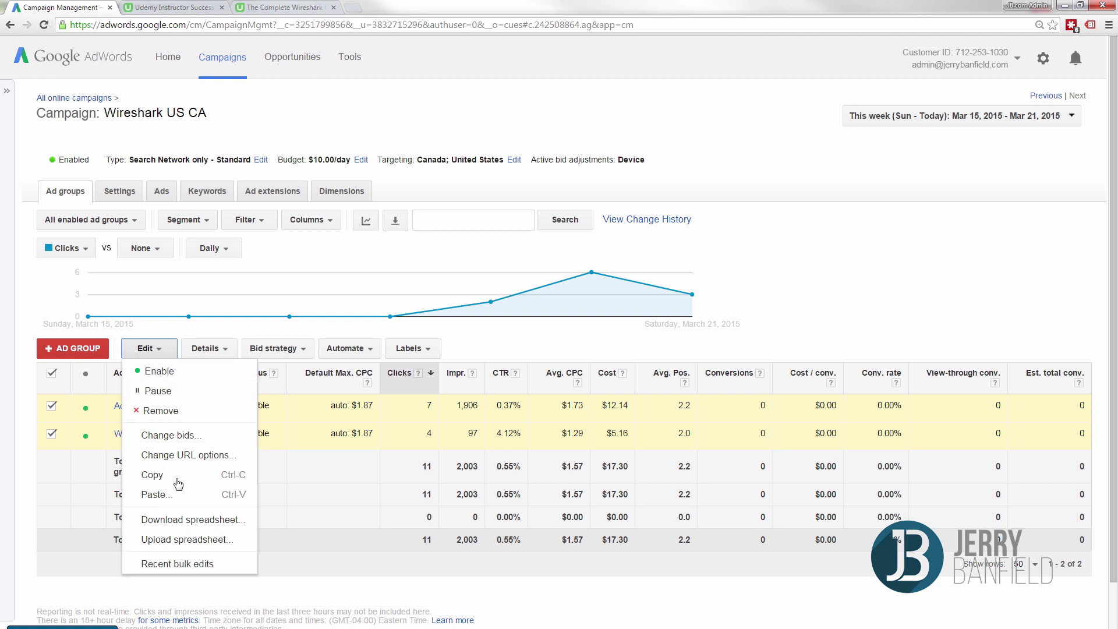
click(178, 483)
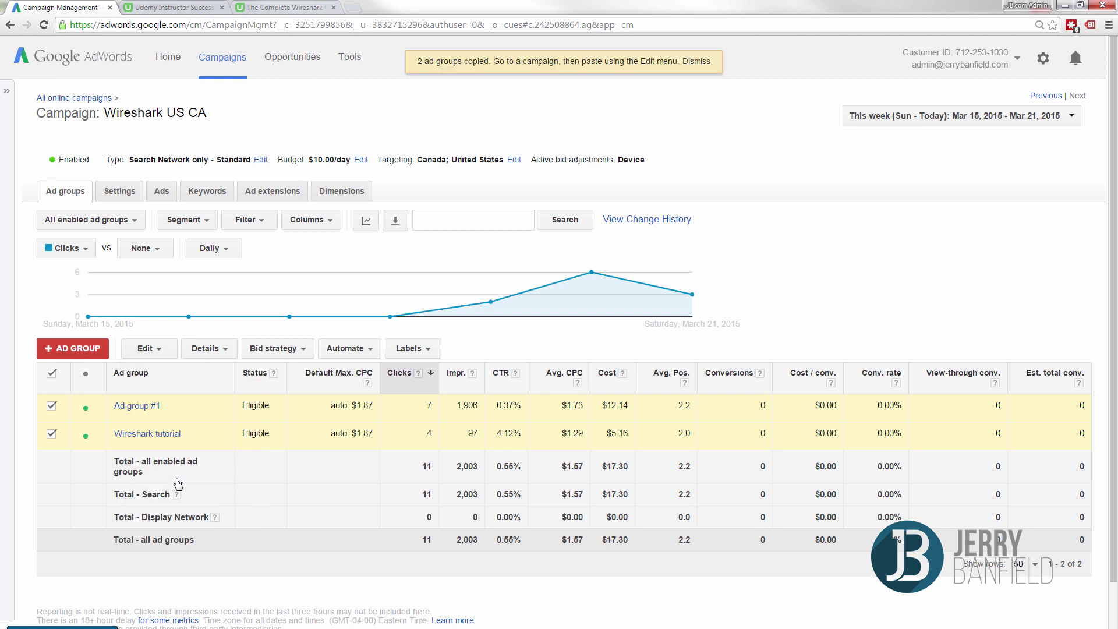
click(158, 350)
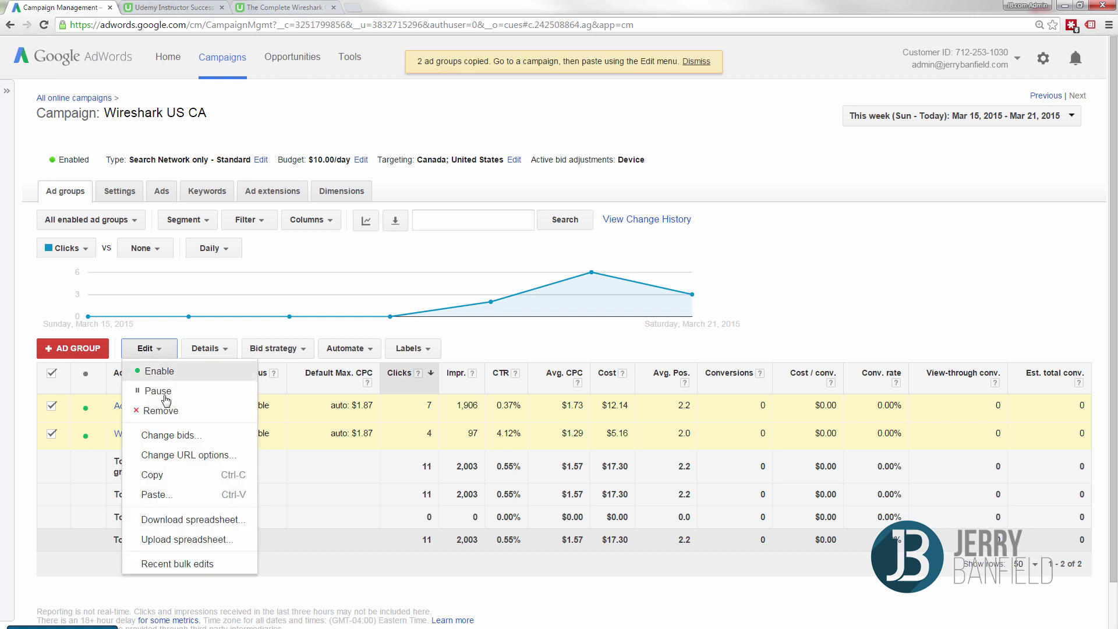
click(166, 495)
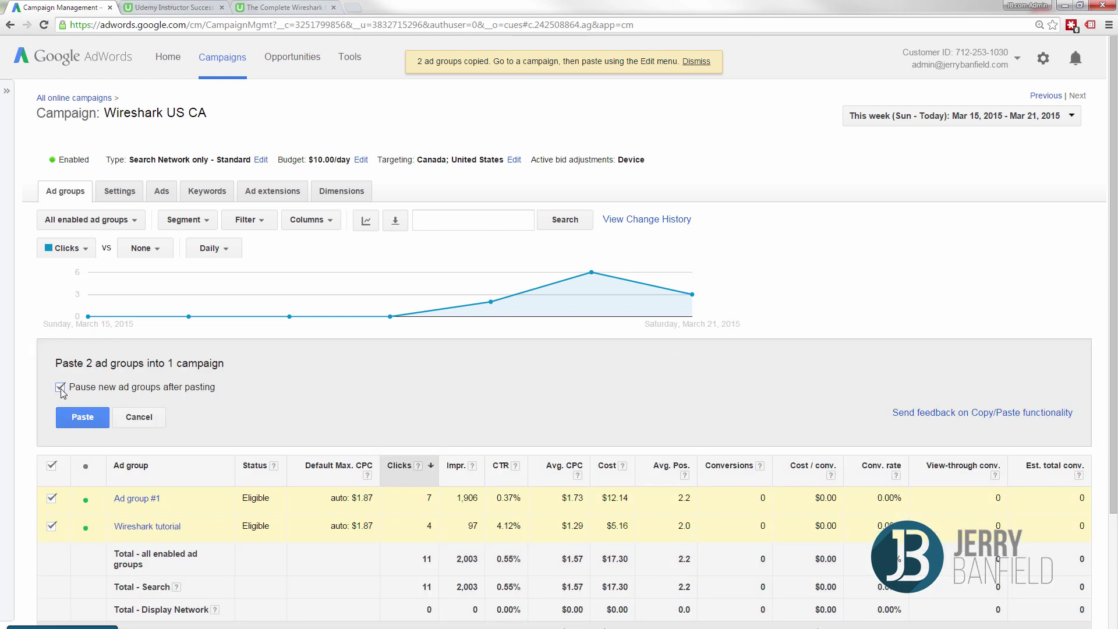
click(82, 417)
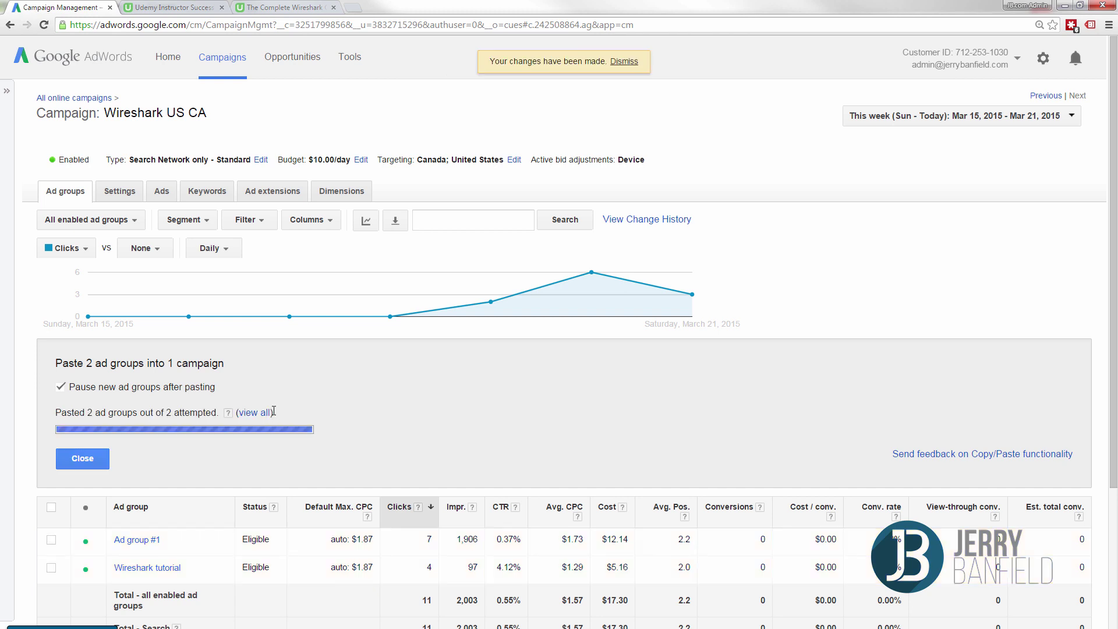
Step: Close the paste panel and filter the list to 'All but removed ad groups'
click(103, 464)
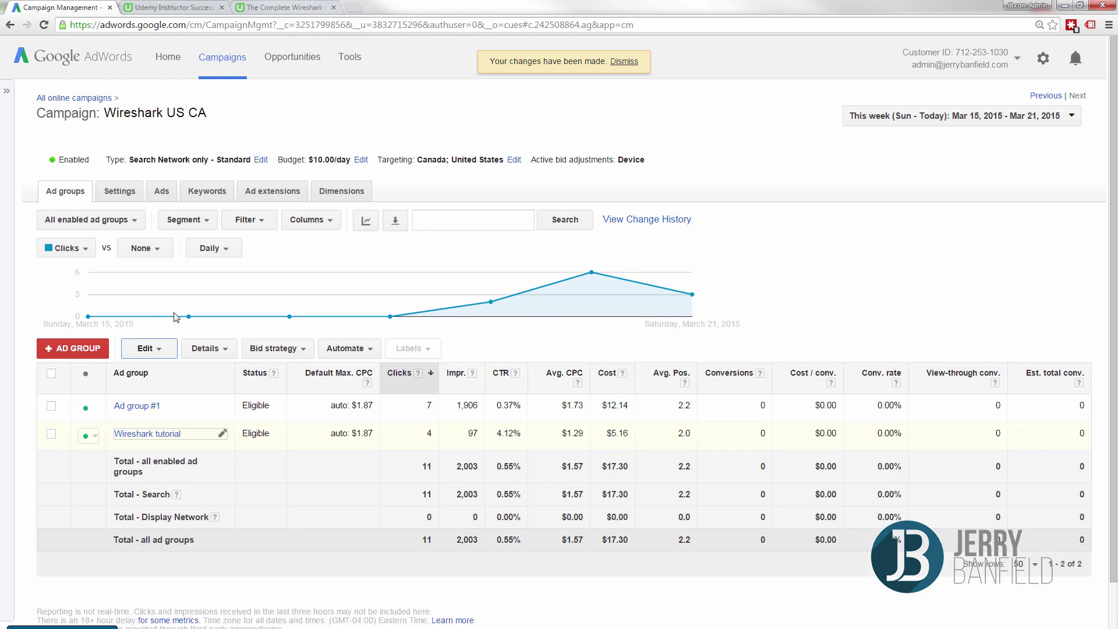
click(91, 222)
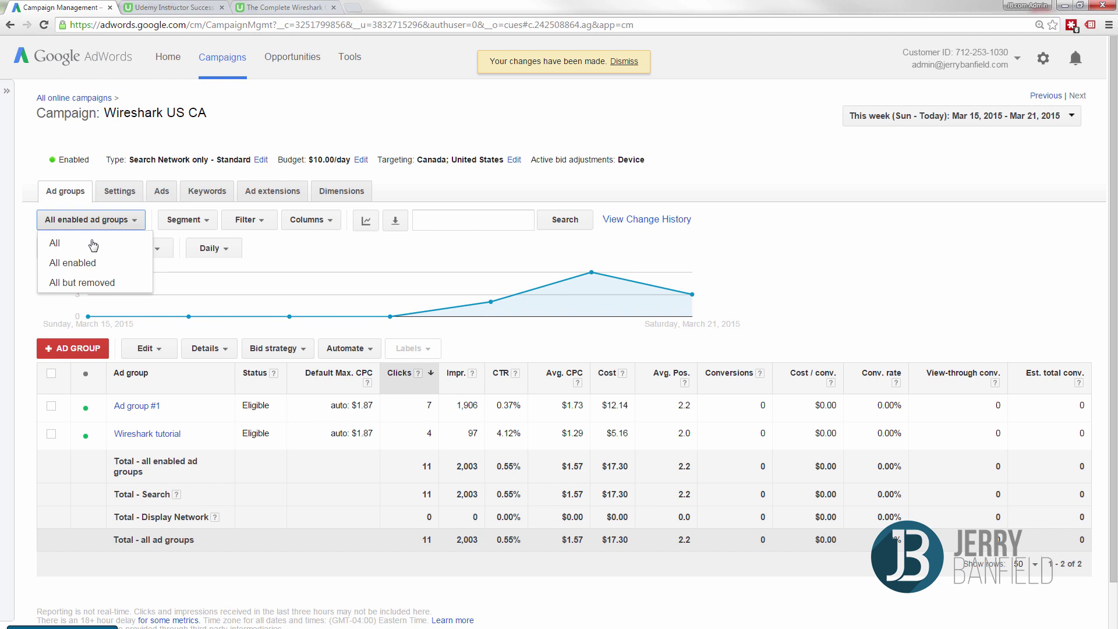
click(91, 289)
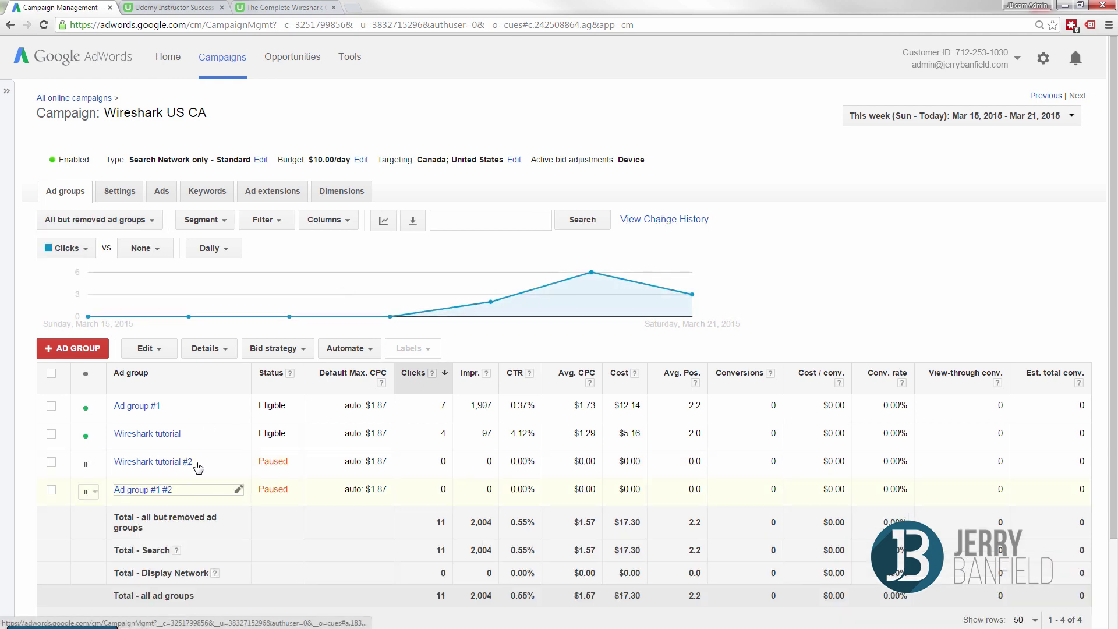
Step: Rename the two #2 copies to 'Wireshark tutorial free' and 'Ad group #1 free'
click(240, 461)
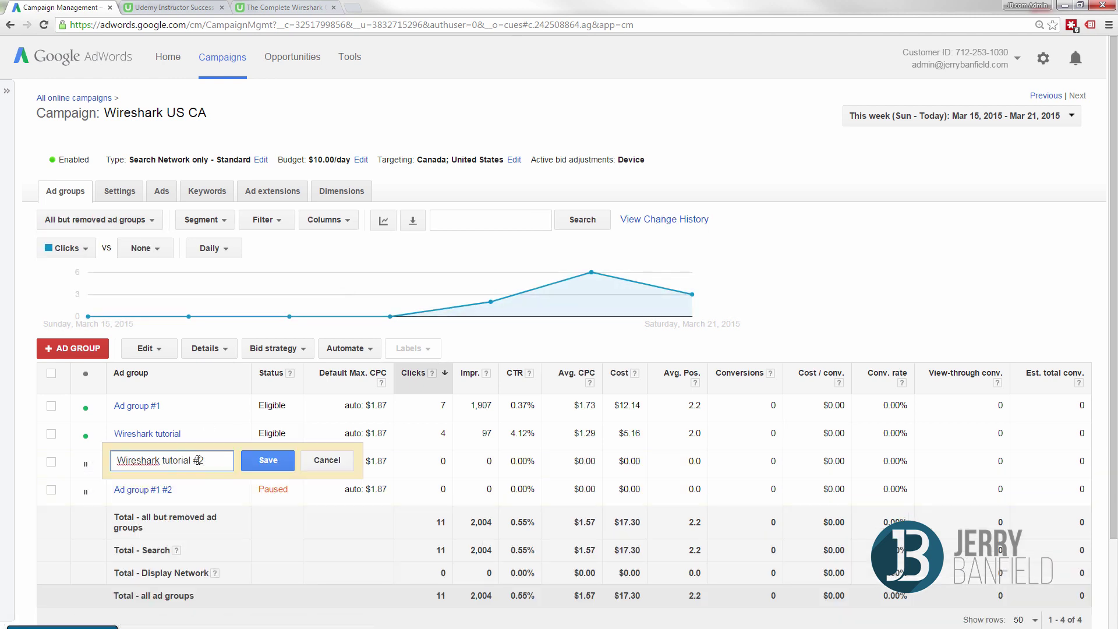
text(Free)
text(f)
click(268, 460)
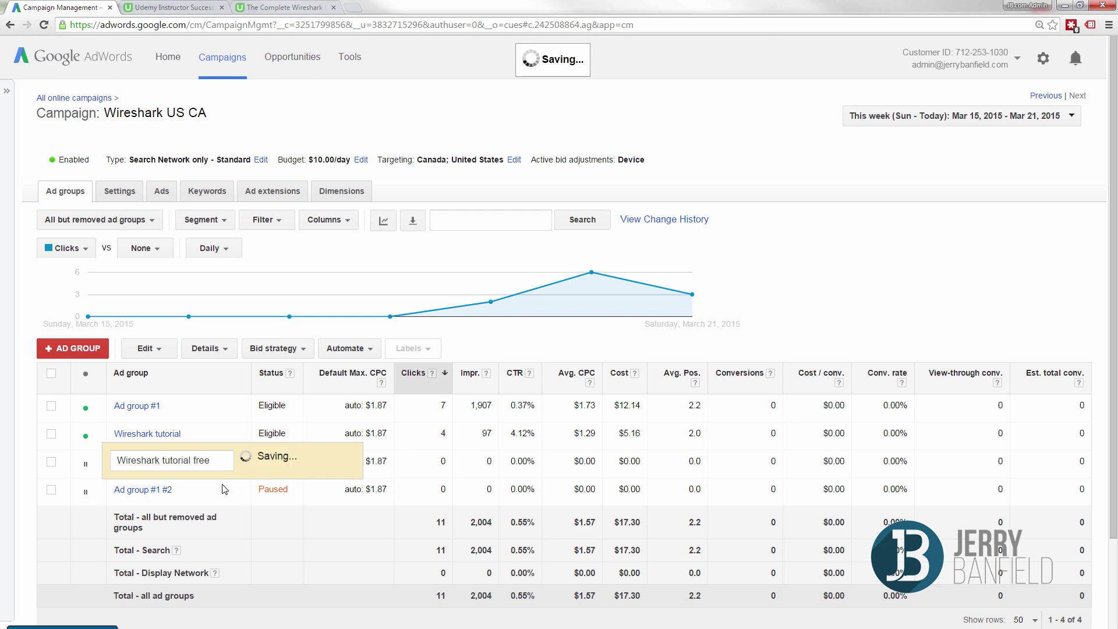
click(176, 492)
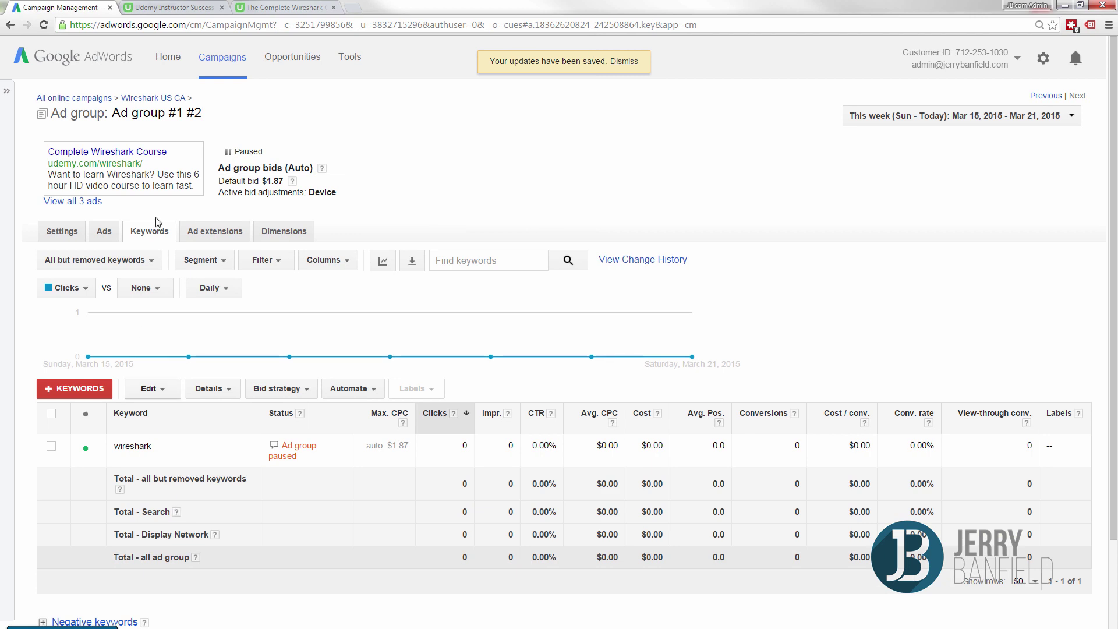
key(alt+Left)
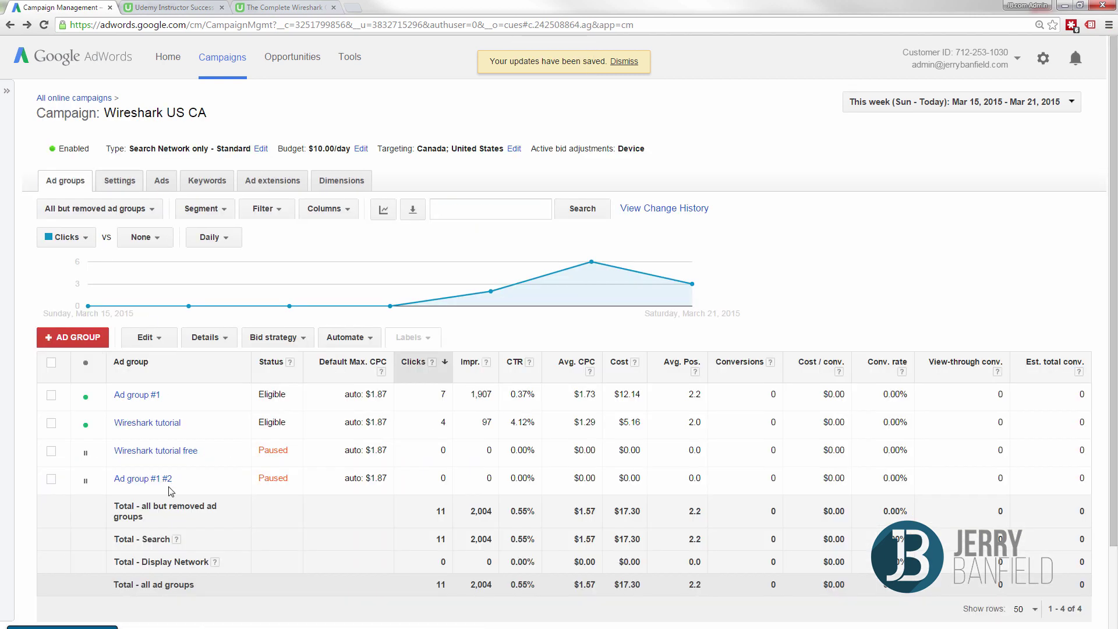
click(238, 478)
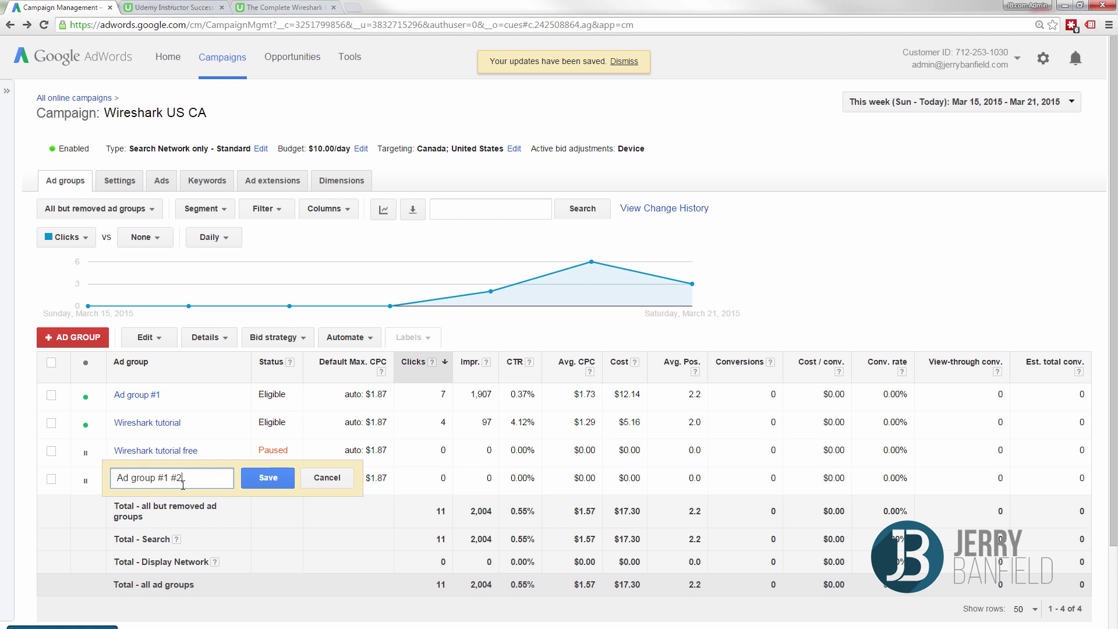
double_click(180, 477)
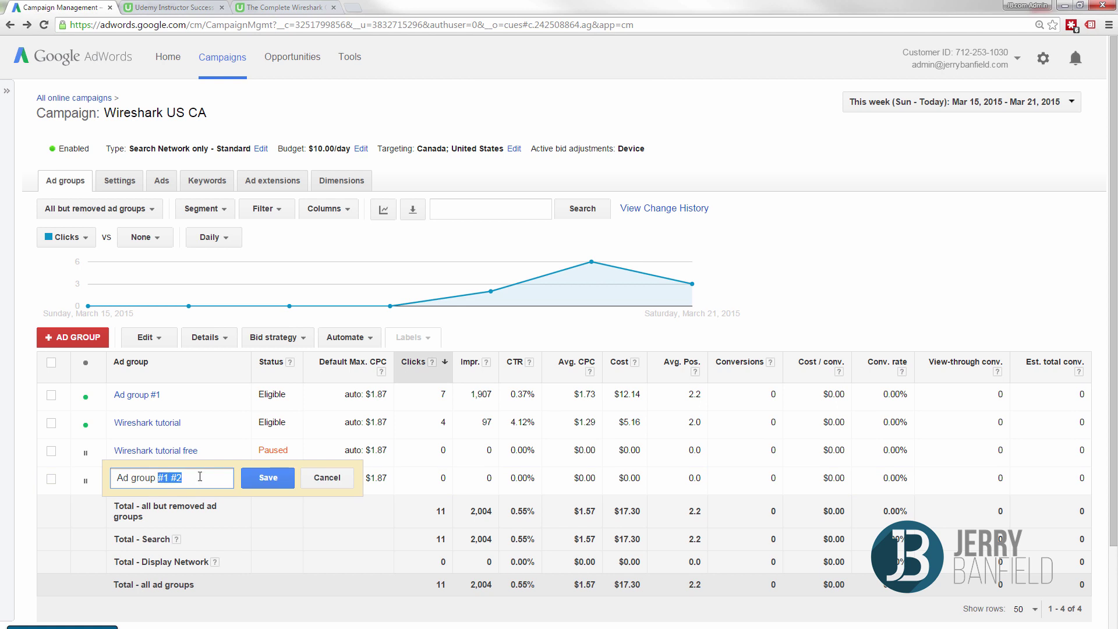
click(198, 477)
text(free)
click(267, 478)
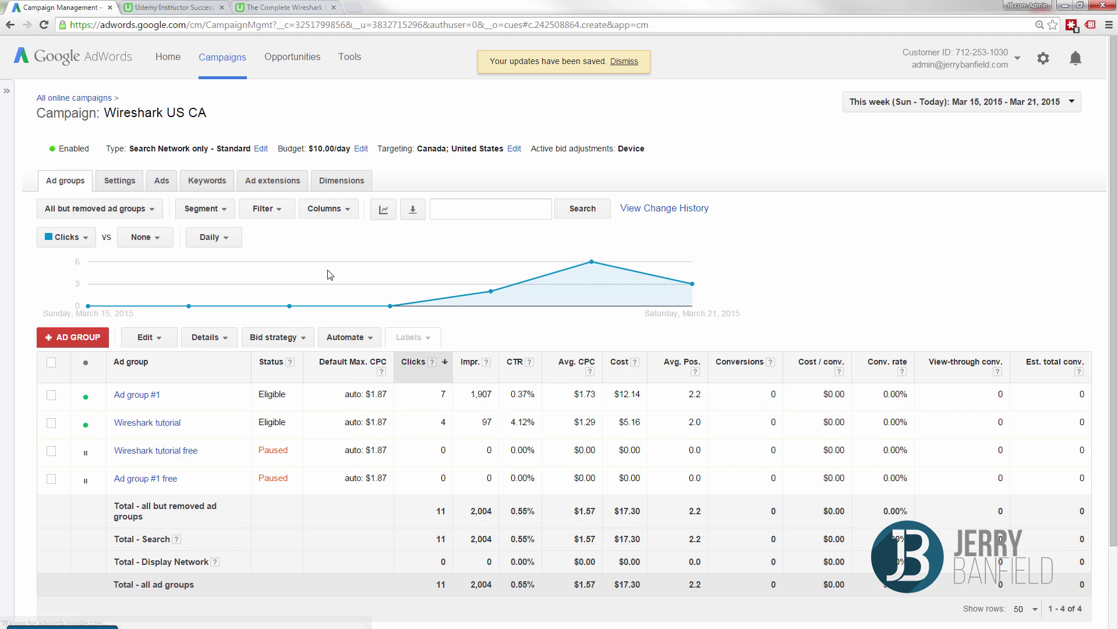
Step: On the Ads list, tick the eight ads belonging to 'Wireshark tutorial free' and 'Ad group #1 free'
click(160, 181)
scroll(377, 419, down, 10)
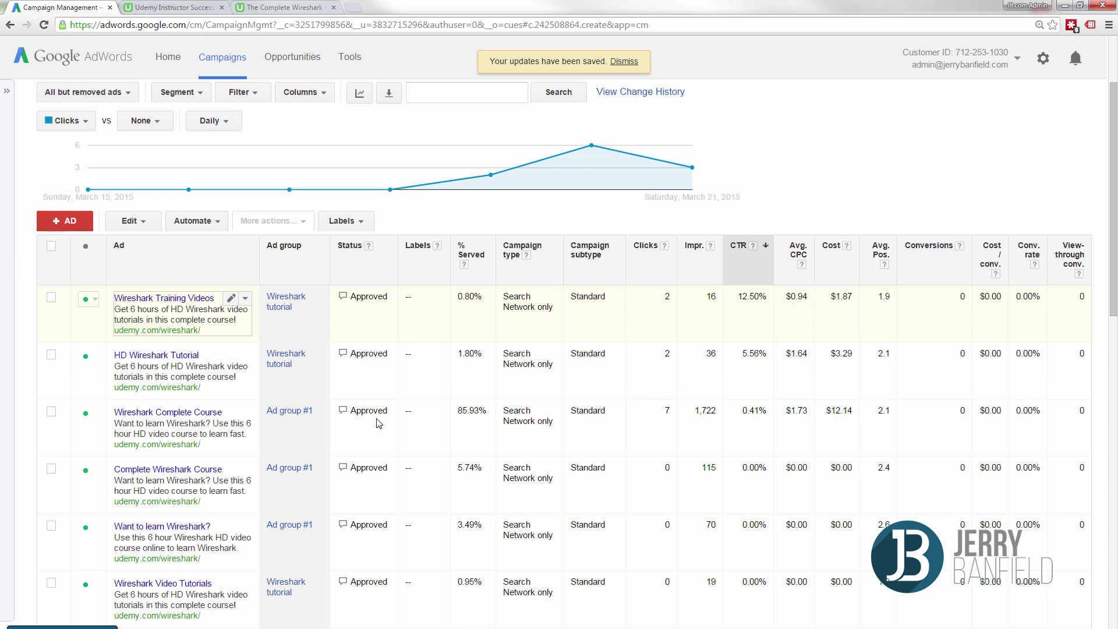
scroll(431, 405, down, 4)
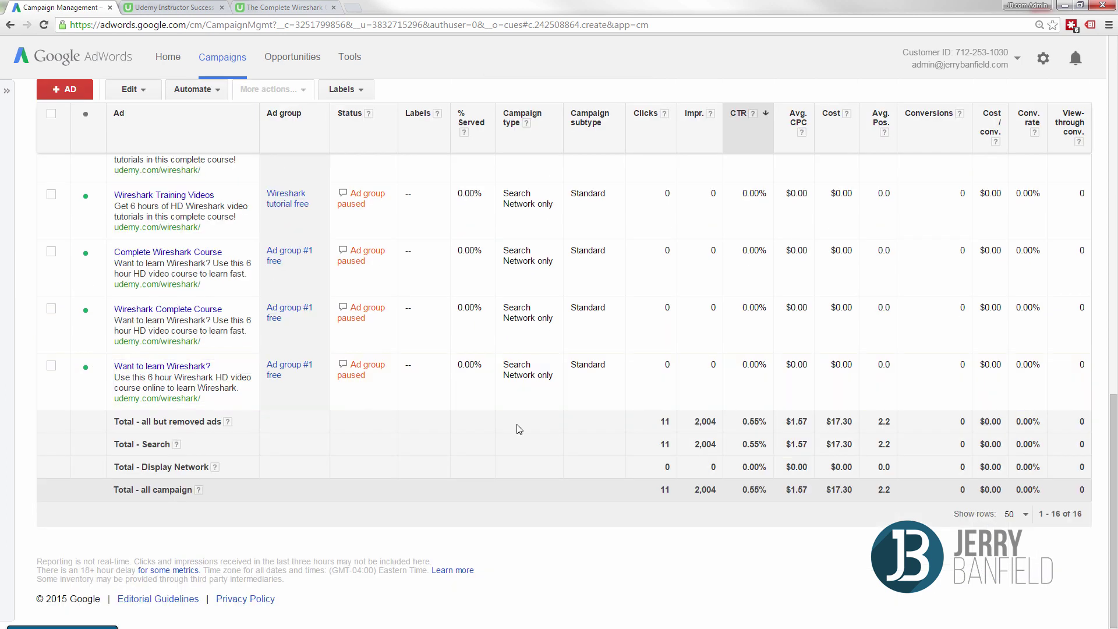
click(51, 366)
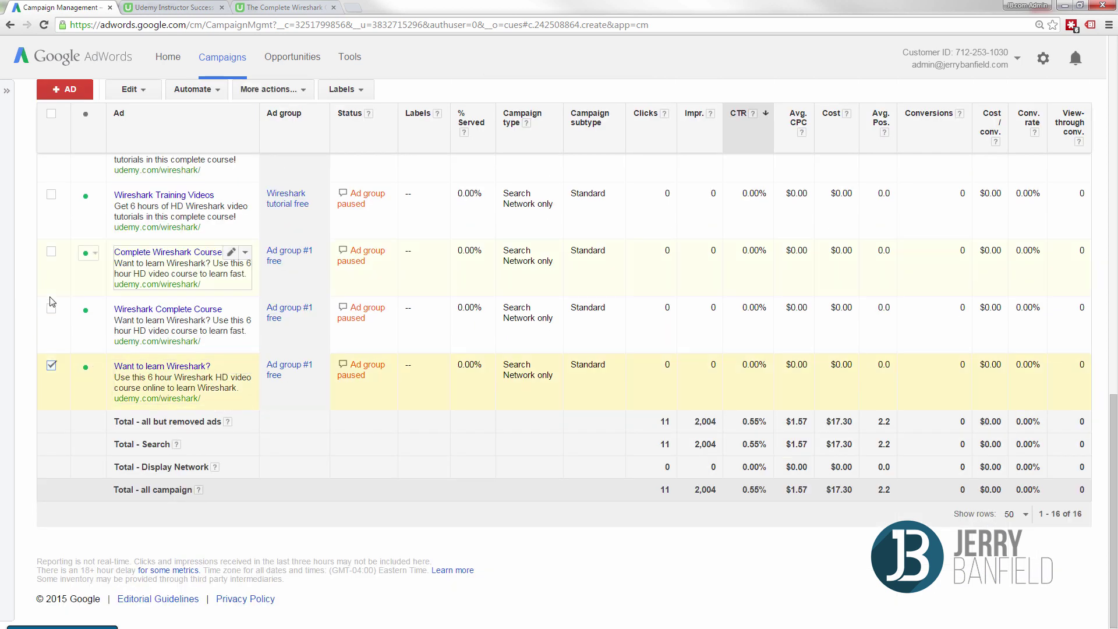
click(52, 309)
scroll(81, 443, up, 3)
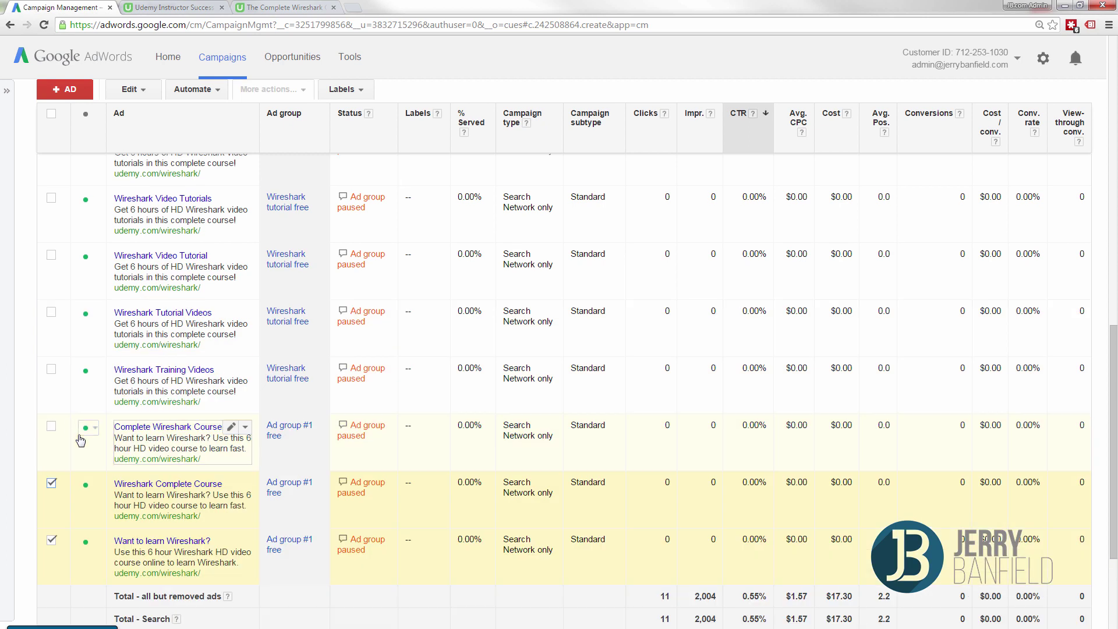
click(51, 427)
click(51, 369)
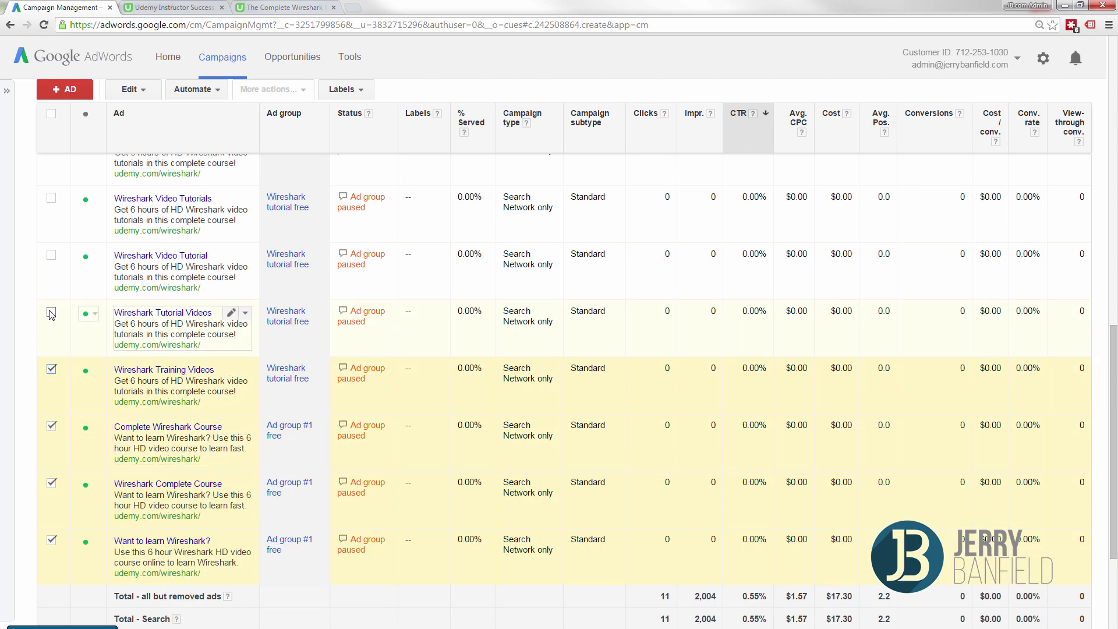
click(52, 314)
click(51, 255)
scroll(55, 257, up, 3)
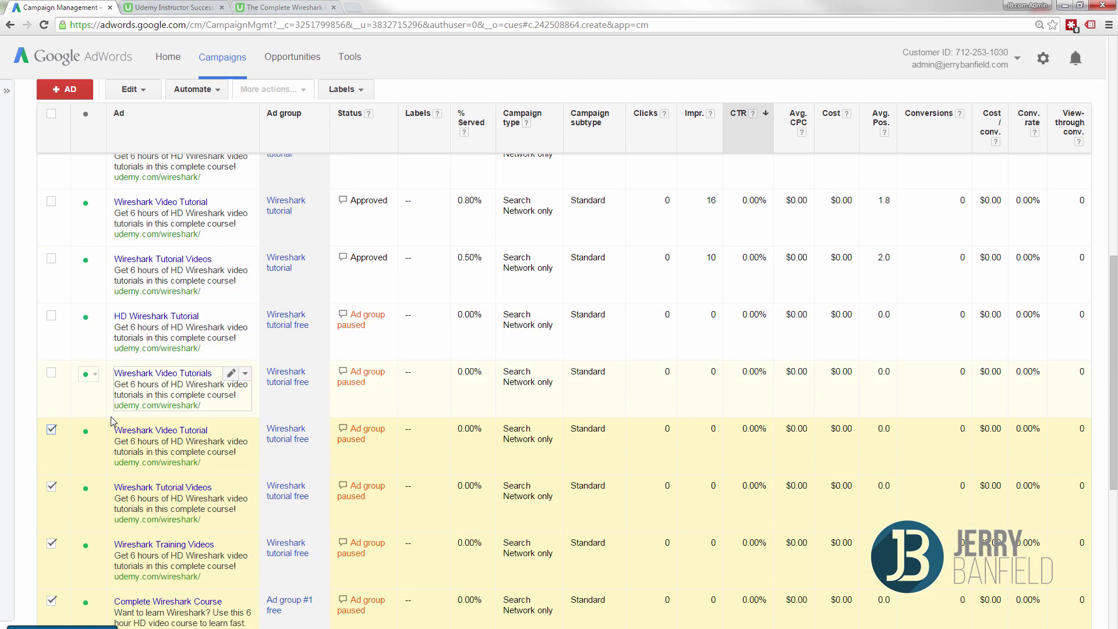
click(51, 372)
click(51, 316)
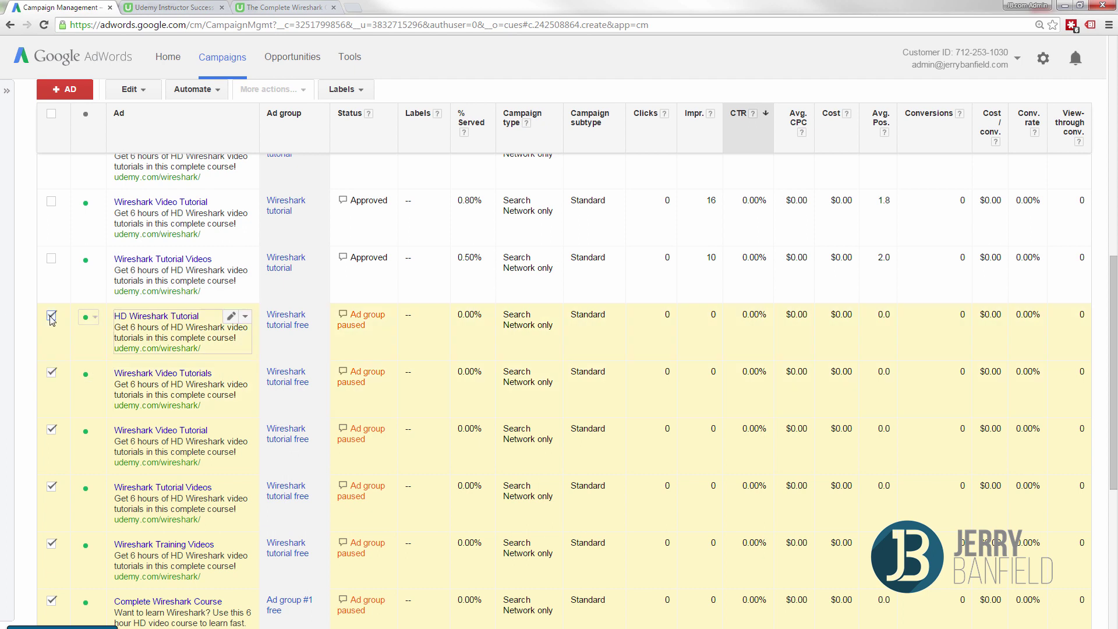
scroll(416, 525, down, 6)
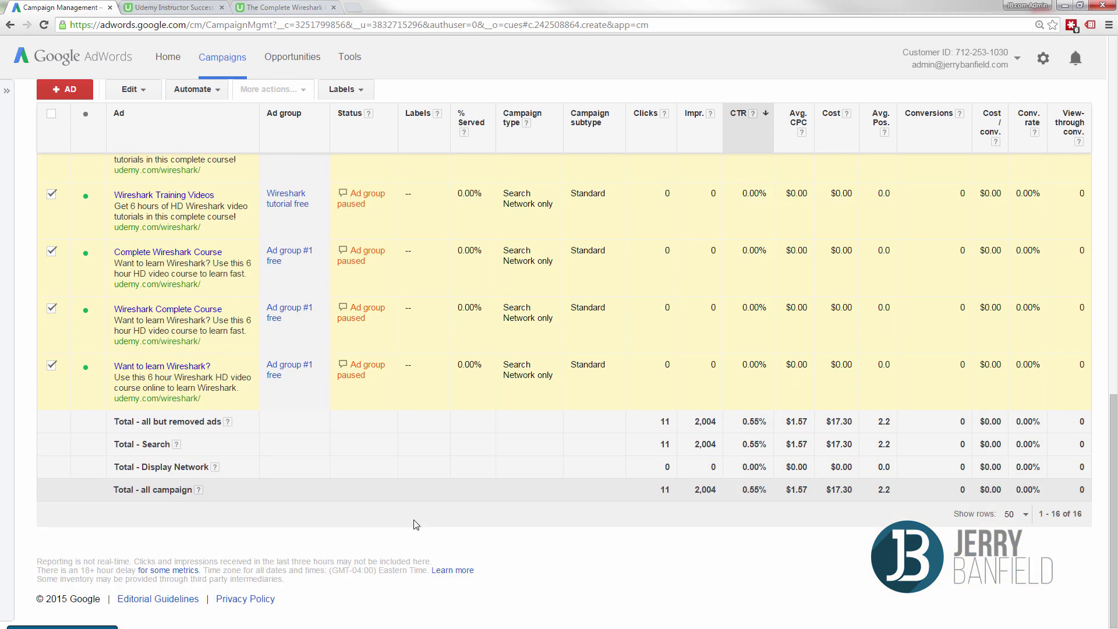
drag(1114, 487, 1098, 93)
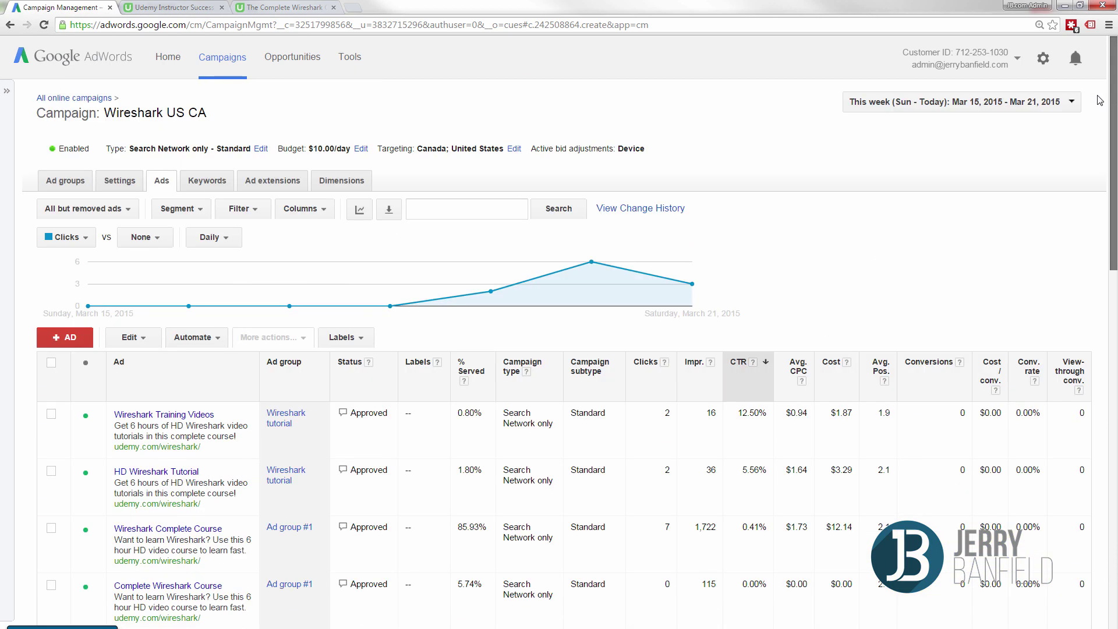
click(134, 338)
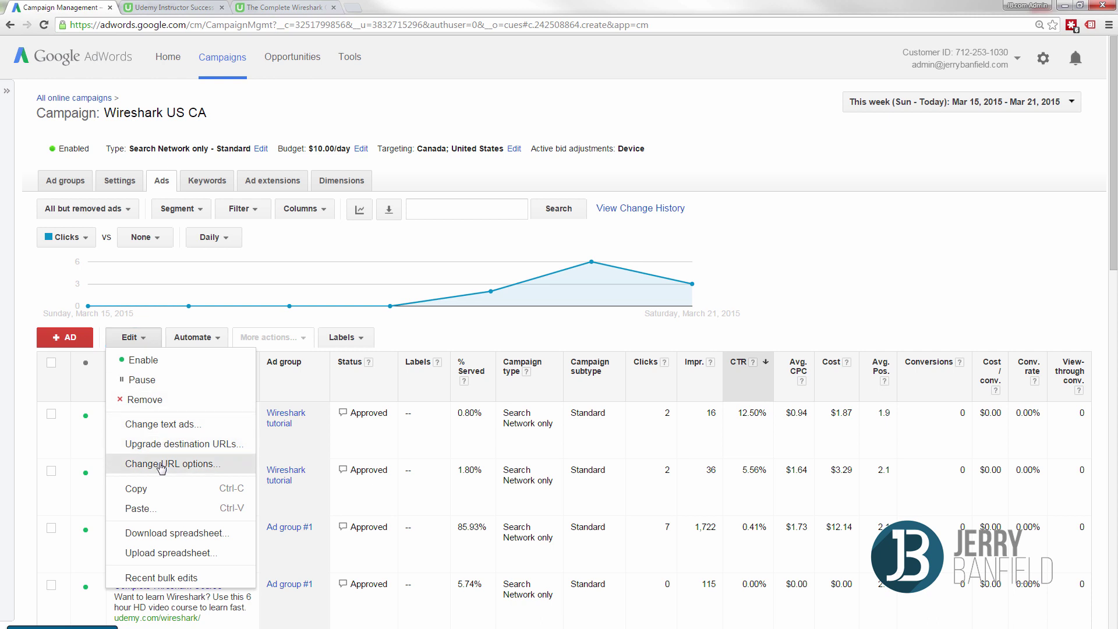
click(161, 466)
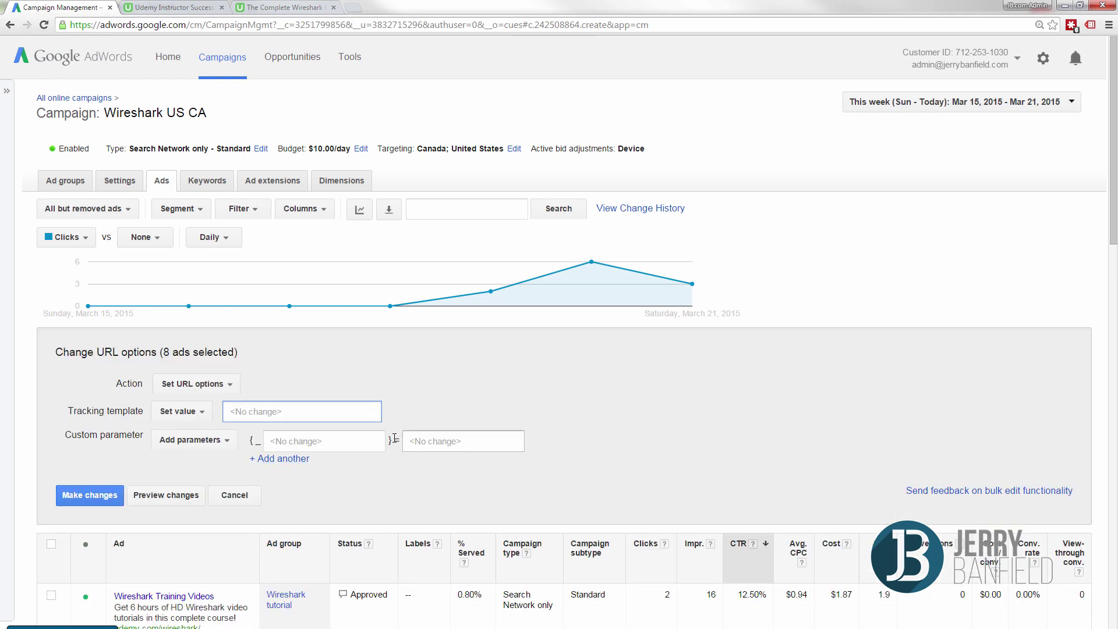
click(236, 503)
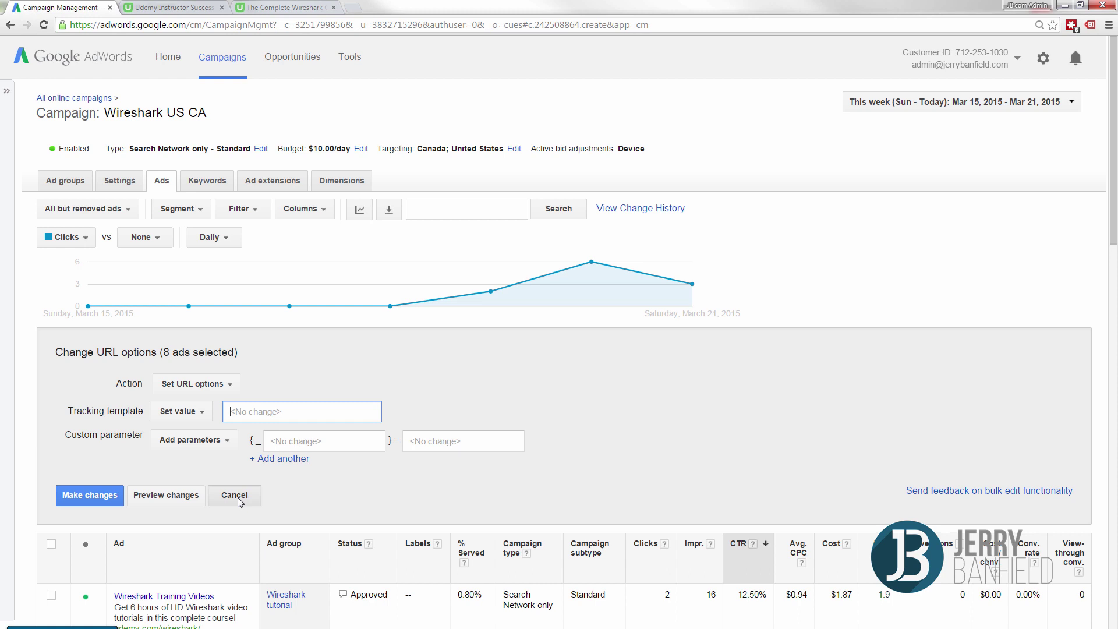
scroll(231, 483, down, 10)
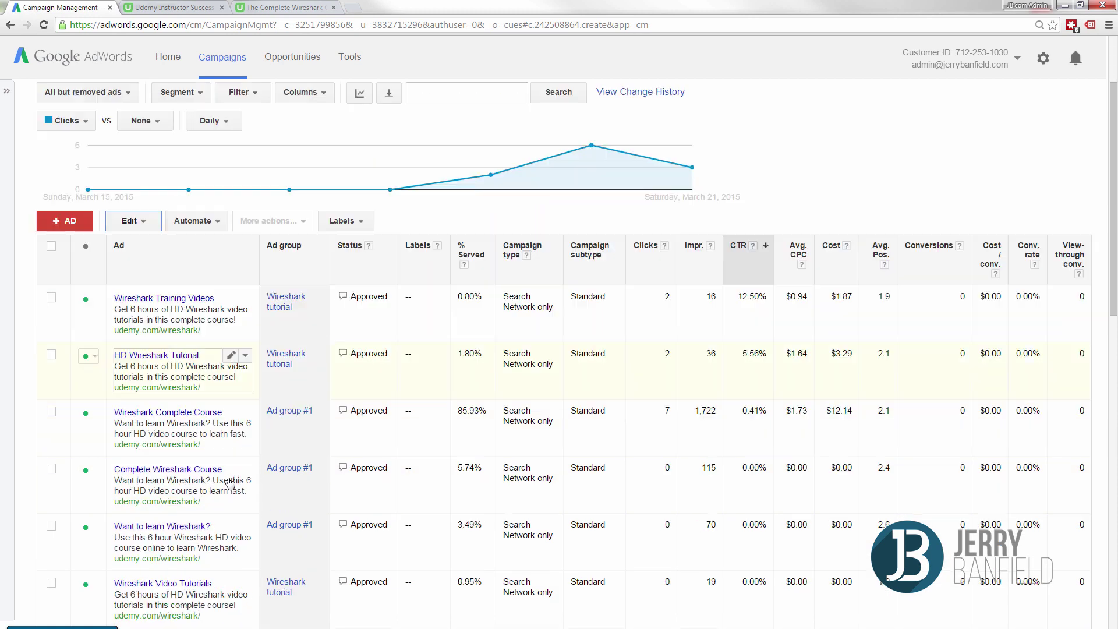
scroll(231, 483, up, 10)
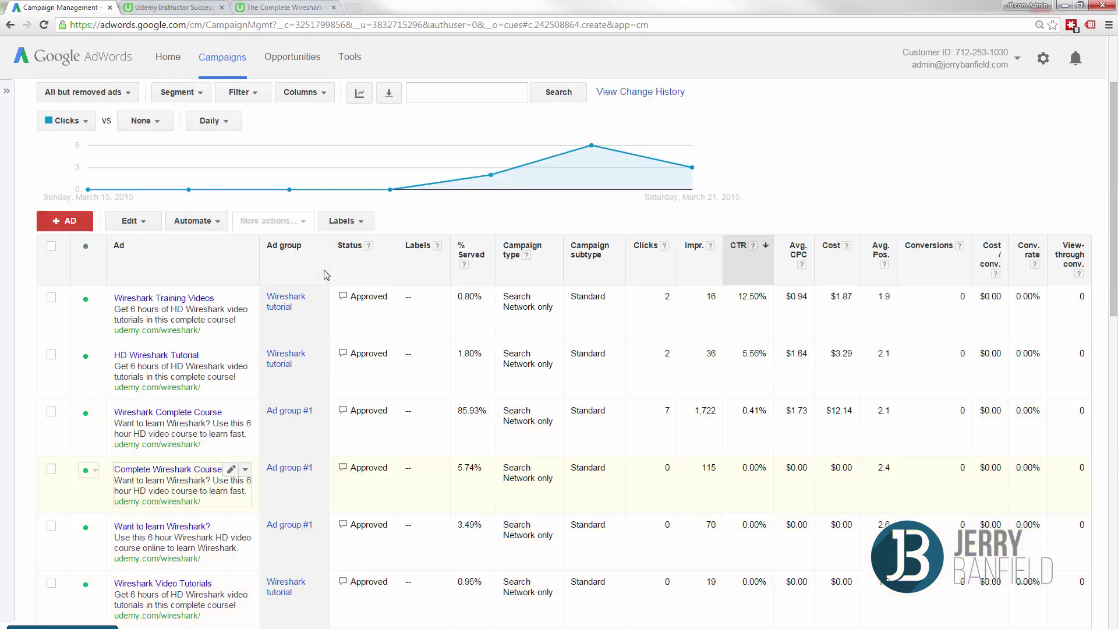
Step: Start Change text ads for the eight ads and copy the coupon course URL from Udemy
scroll(193, 263, up, 2)
click(141, 339)
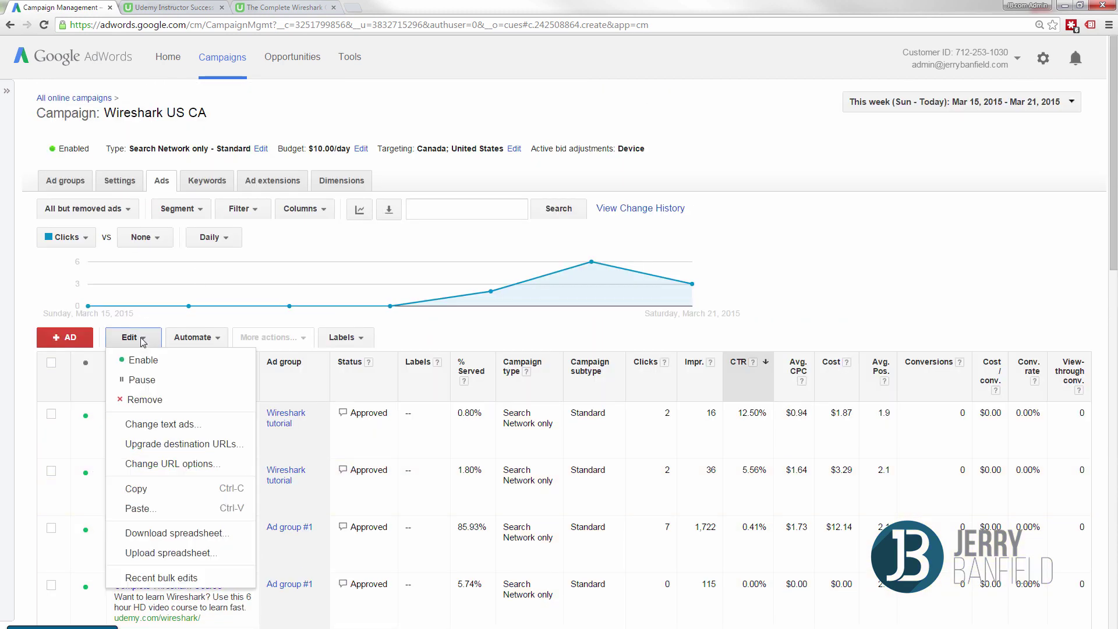
click(151, 427)
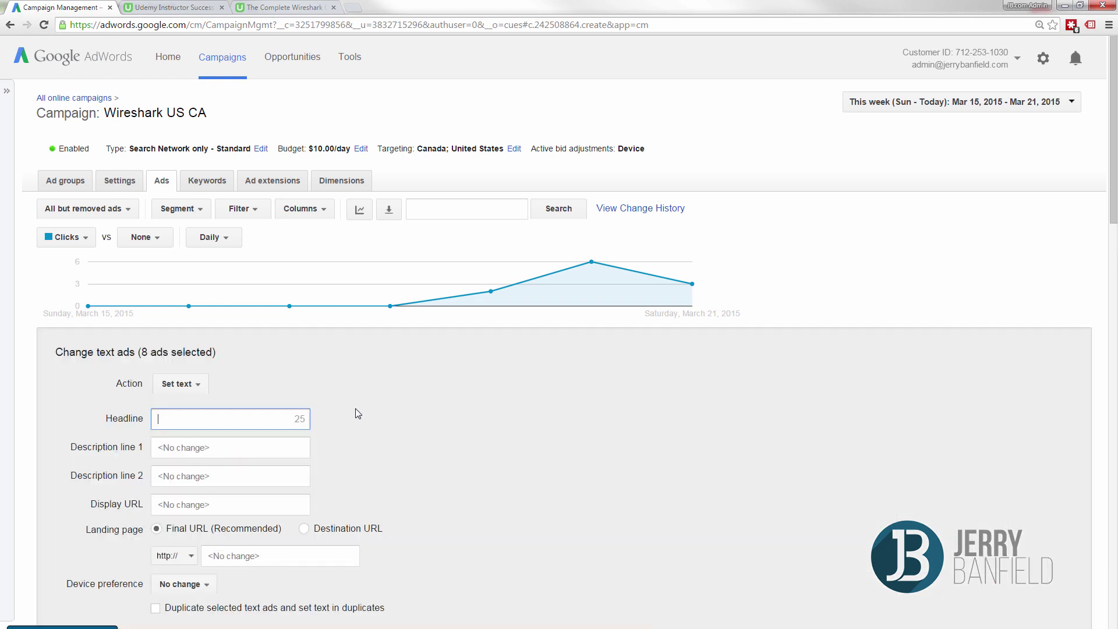
scroll(358, 413, down, 2)
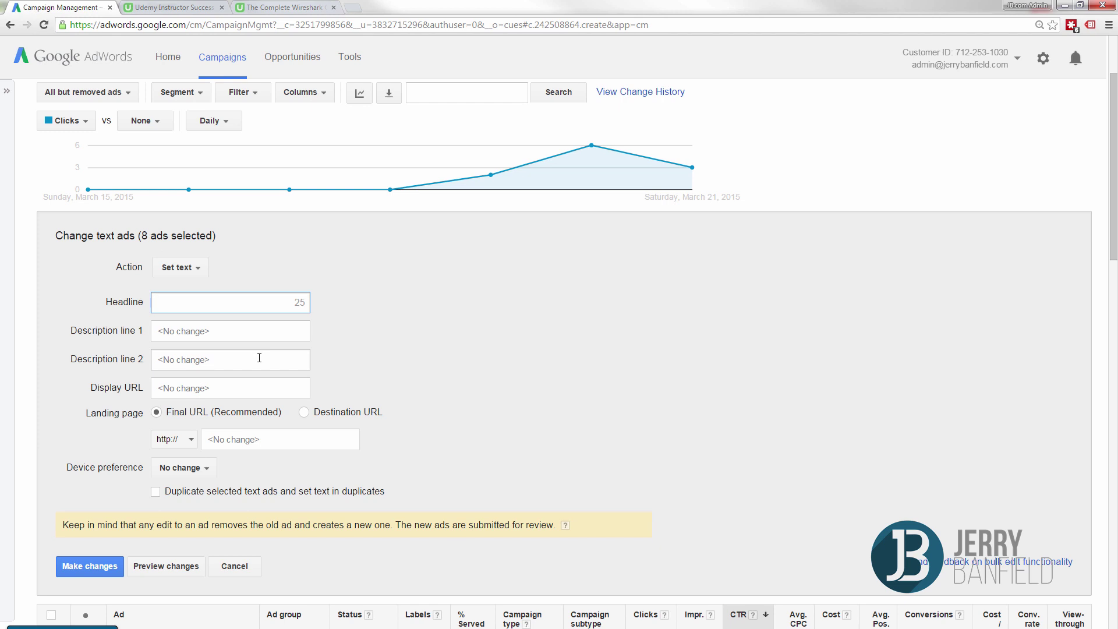
click(284, 7)
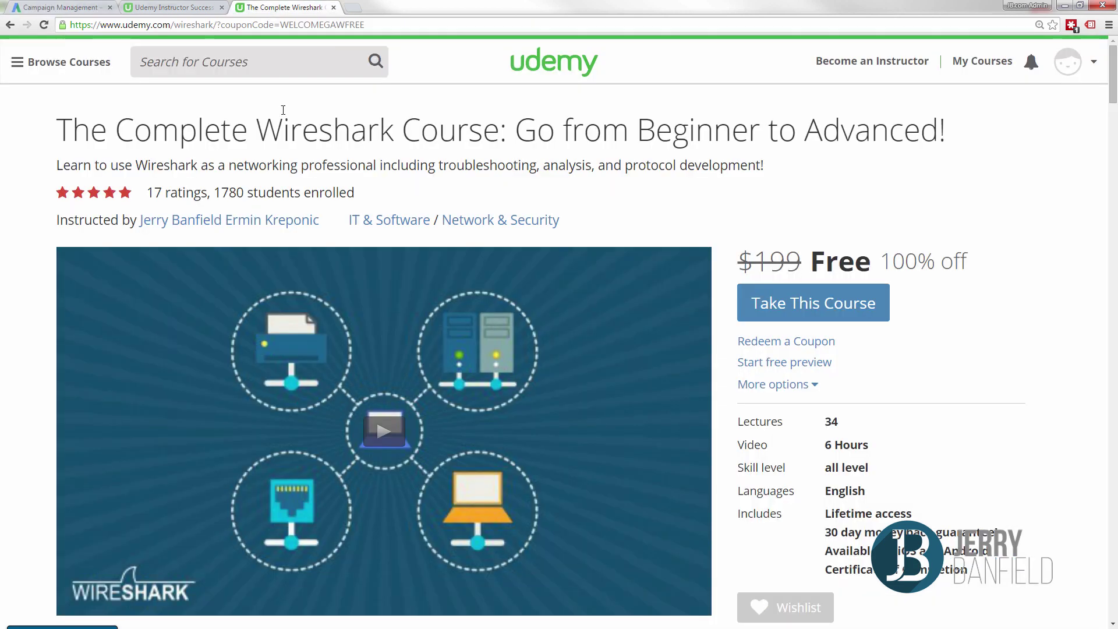
drag(260, 30, 127, 29)
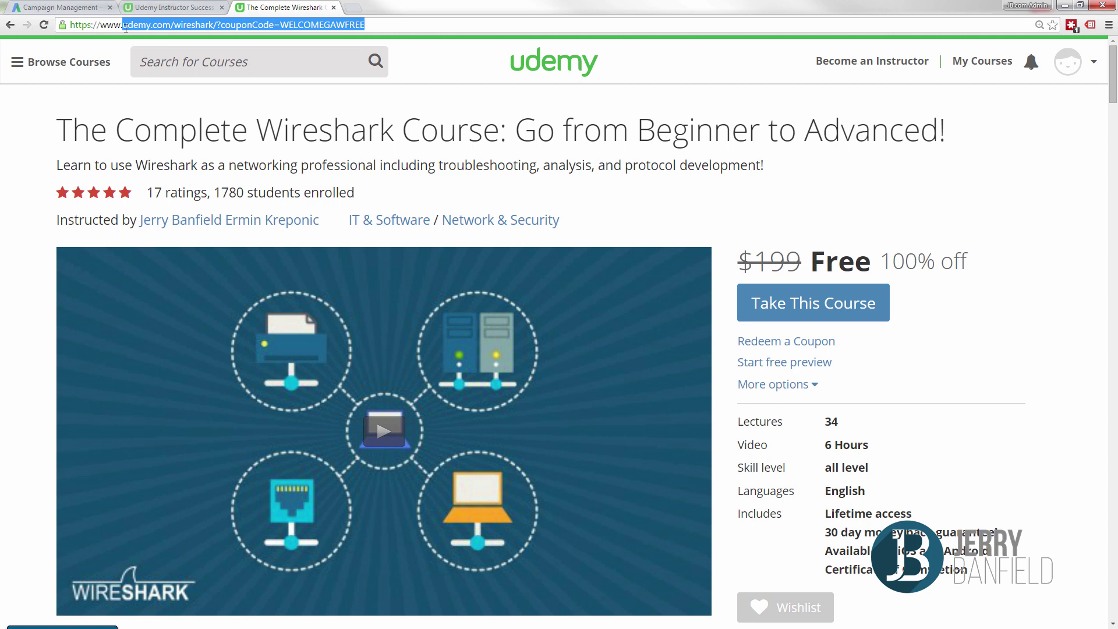
click(67, 7)
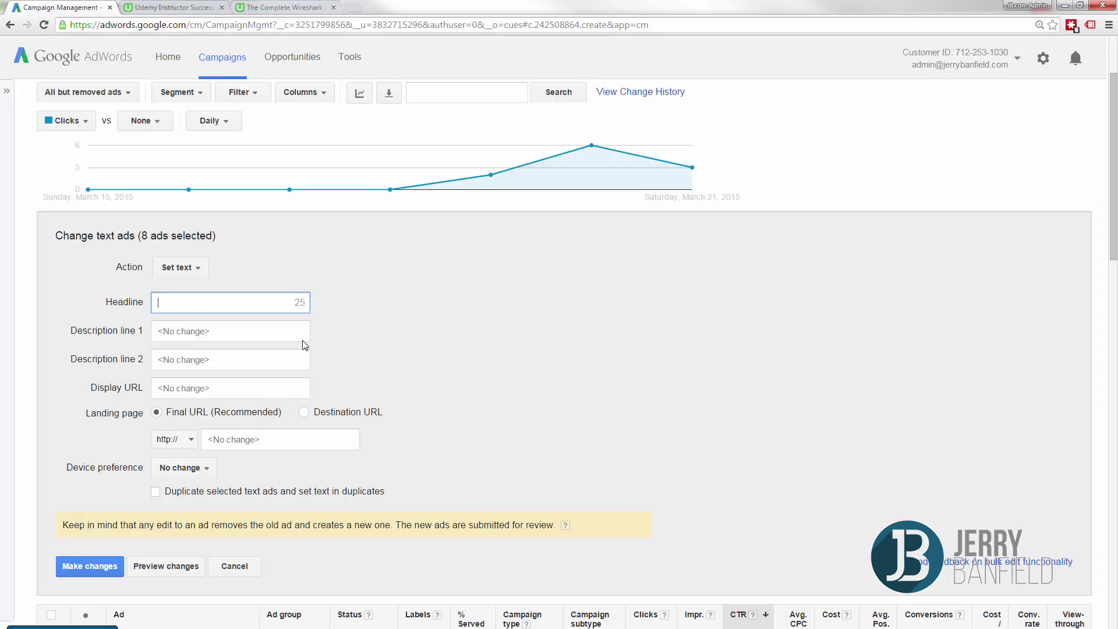
Step: Paste the coupon URL as the Final URL, apply the changes, and close the Udemy tab
click(237, 441)
key(ctrl+v)
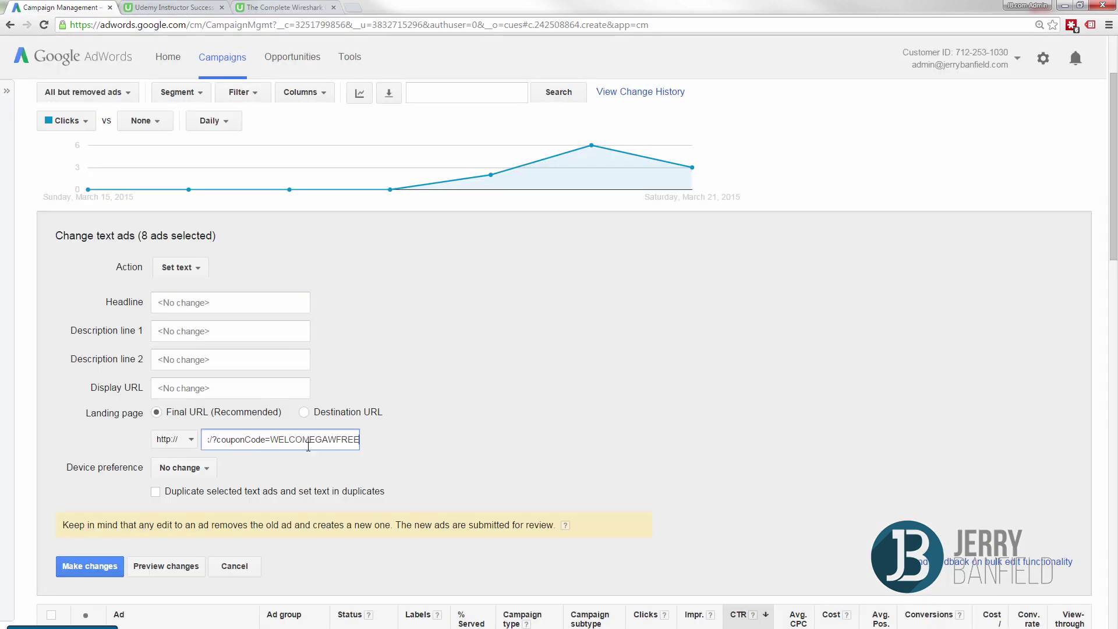
key(Home)
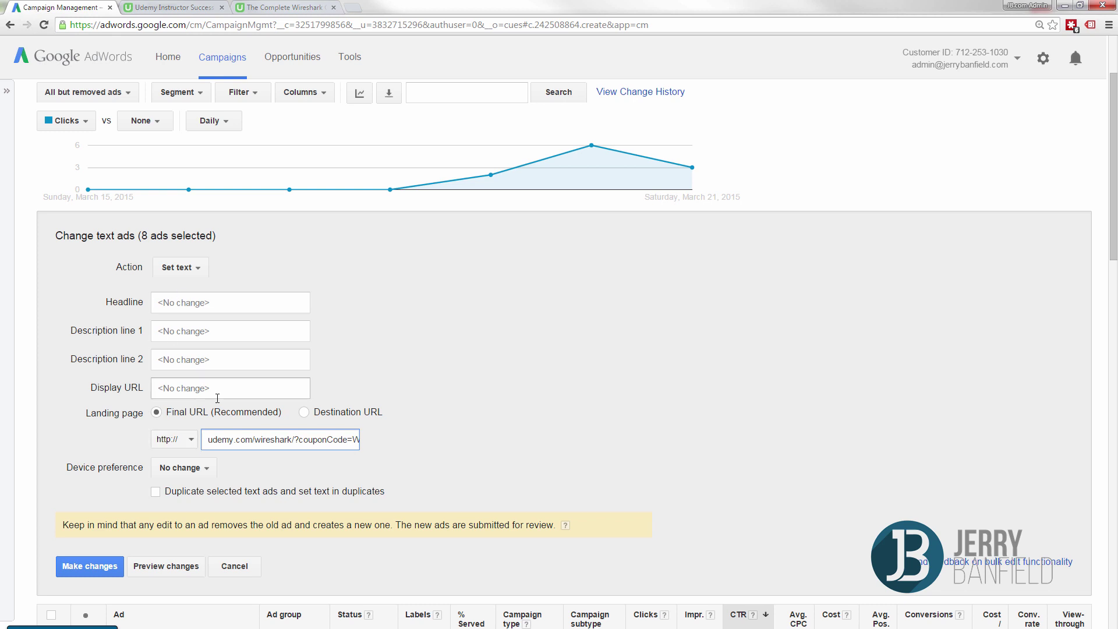
scroll(217, 399, down, 1)
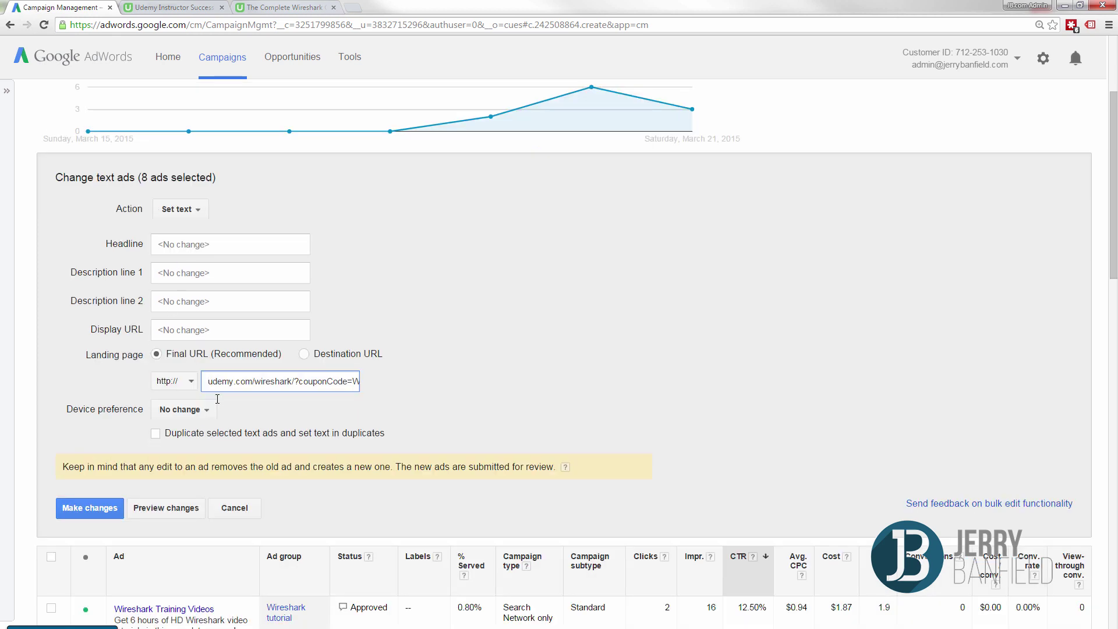
click(91, 508)
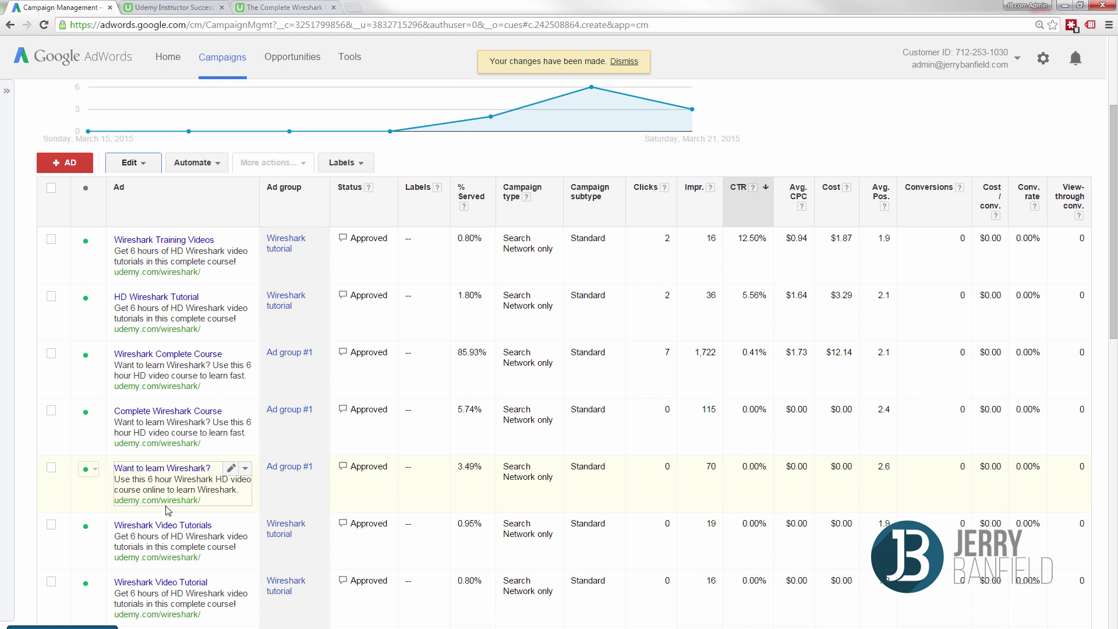
scroll(168, 511, down, 10)
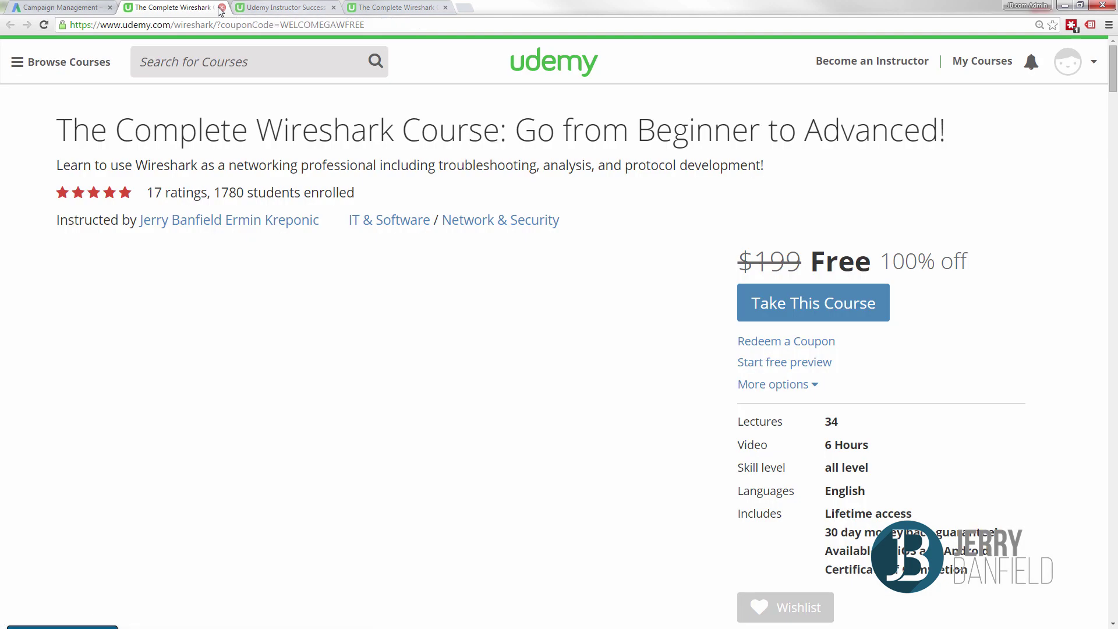
click(221, 7)
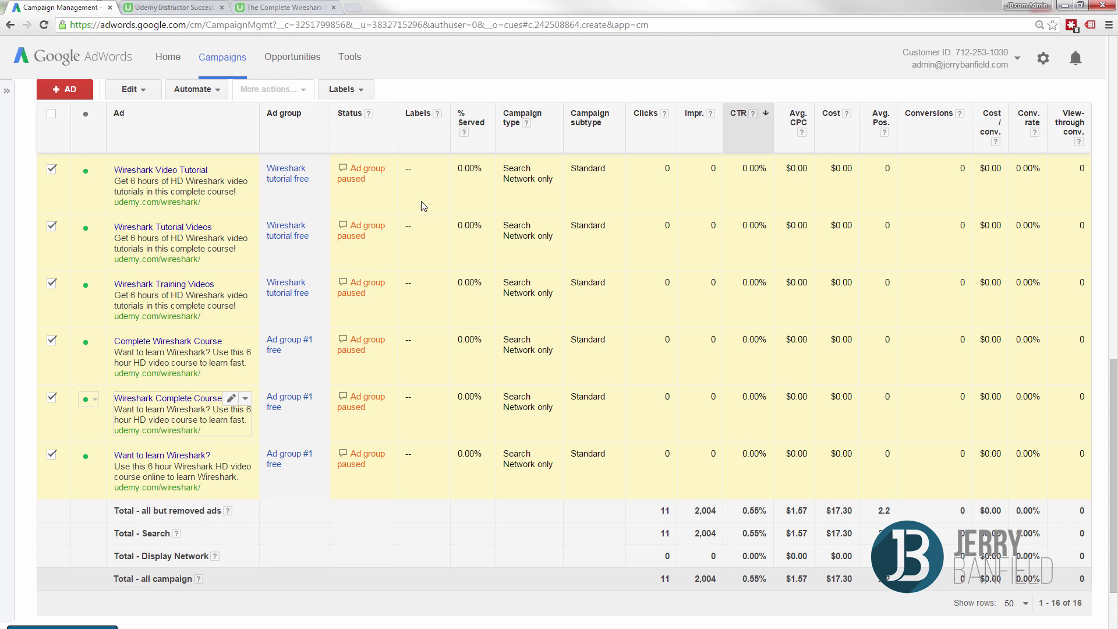
Step: On the Ad groups list, set Ad group #1 and Wireshark tutorial to Paused
scroll(424, 207, up, 10)
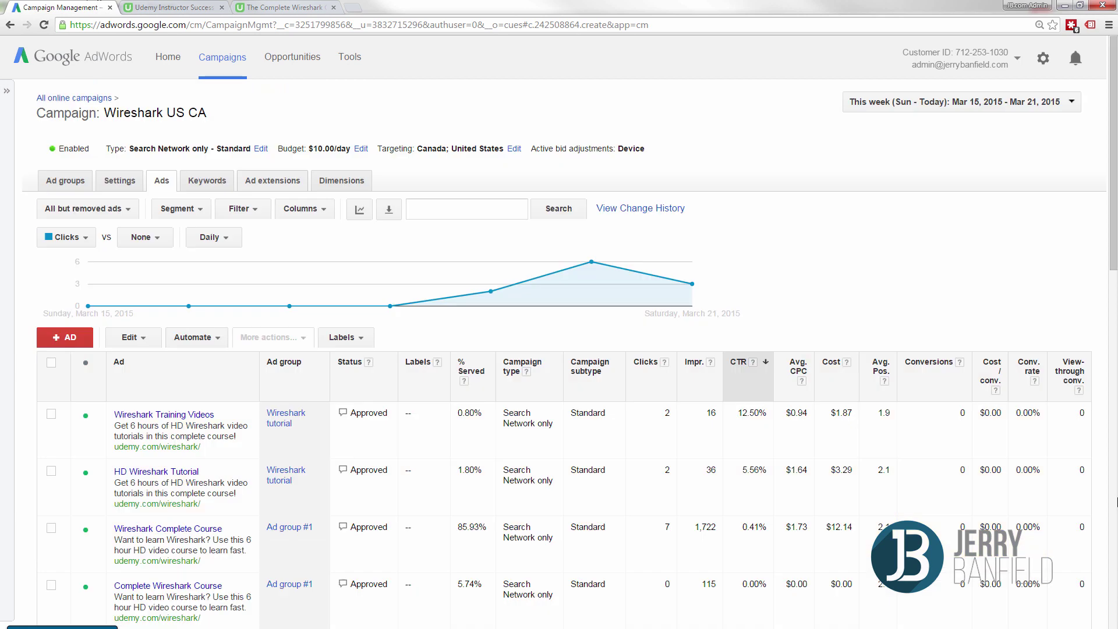
click(42, 180)
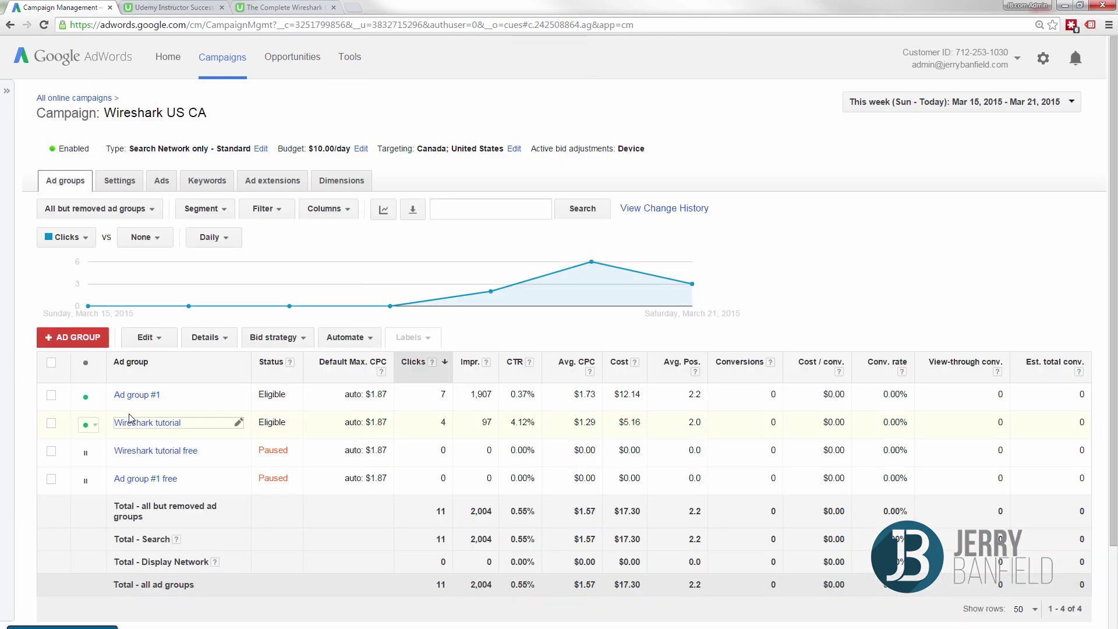
click(88, 397)
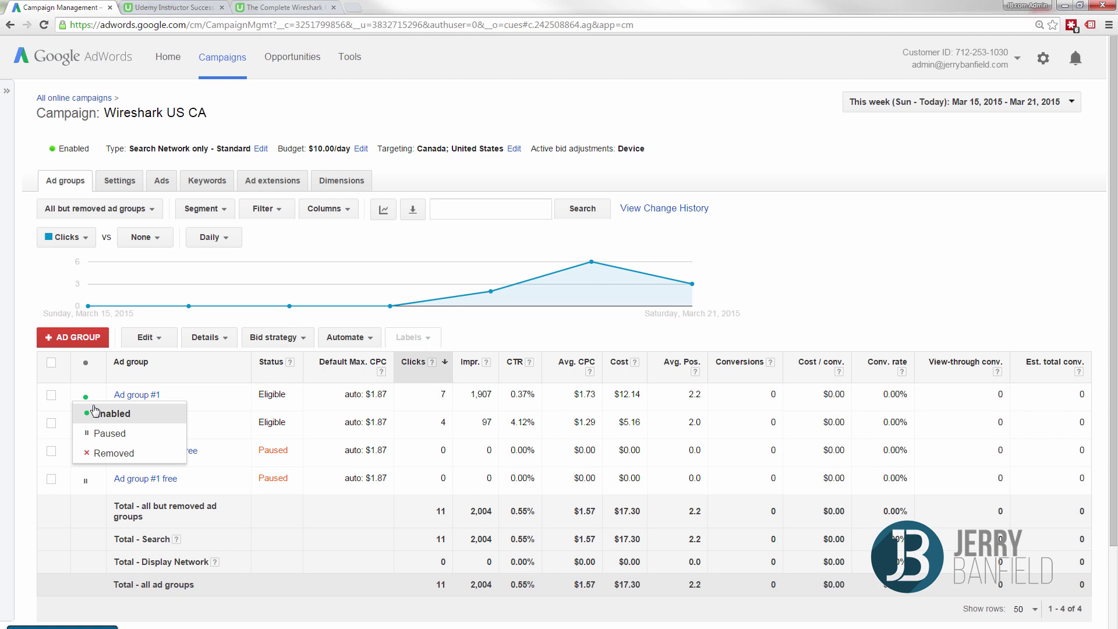
click(107, 435)
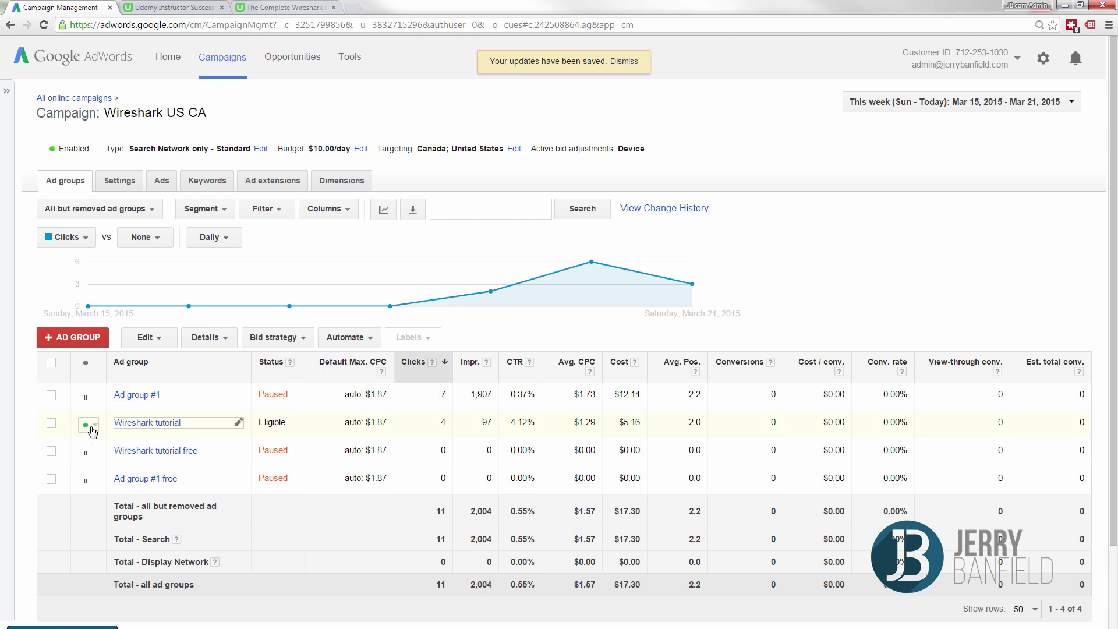
click(86, 425)
click(100, 462)
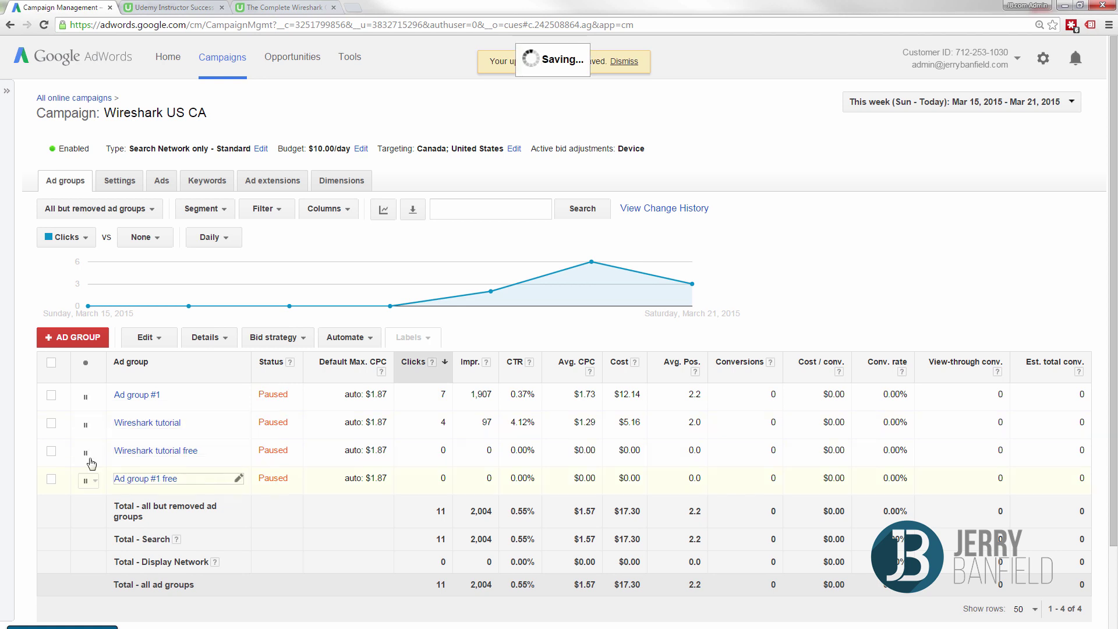
Step: Set Wireshark tutorial free and Ad group #1 free to Enabled
click(86, 453)
click(102, 474)
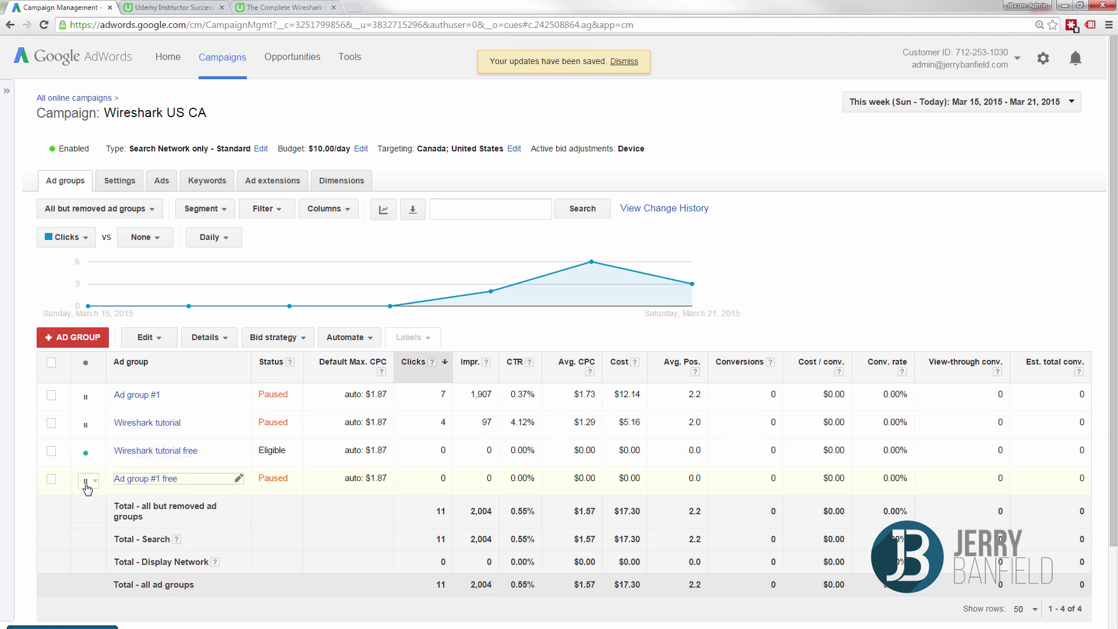
click(86, 480)
click(107, 498)
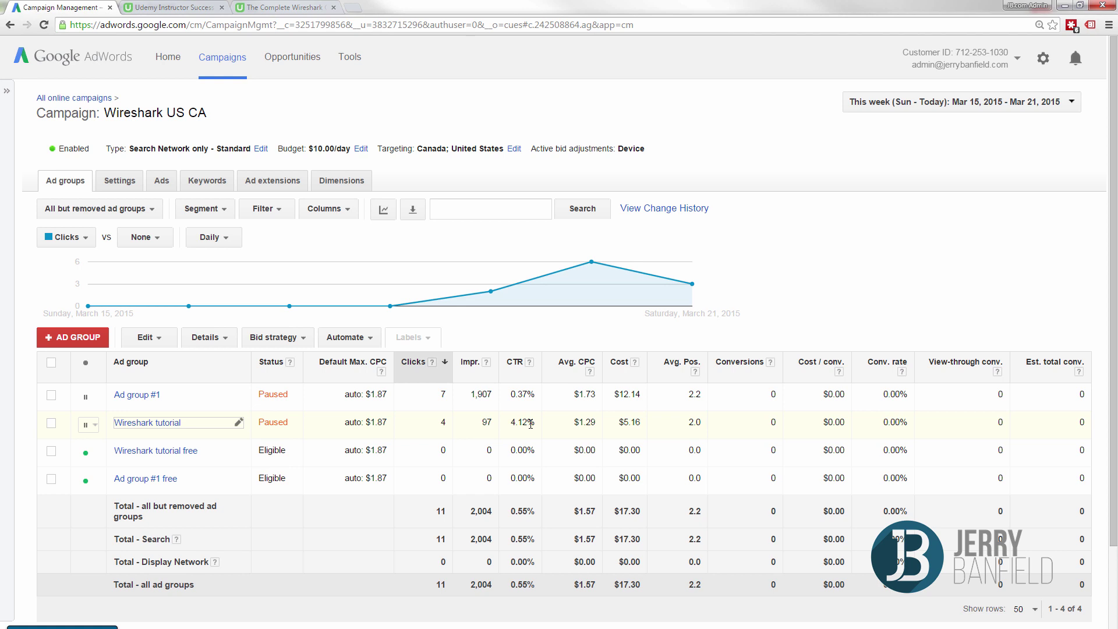
Step: Go to the ad group list spanning all online campaigns
click(98, 99)
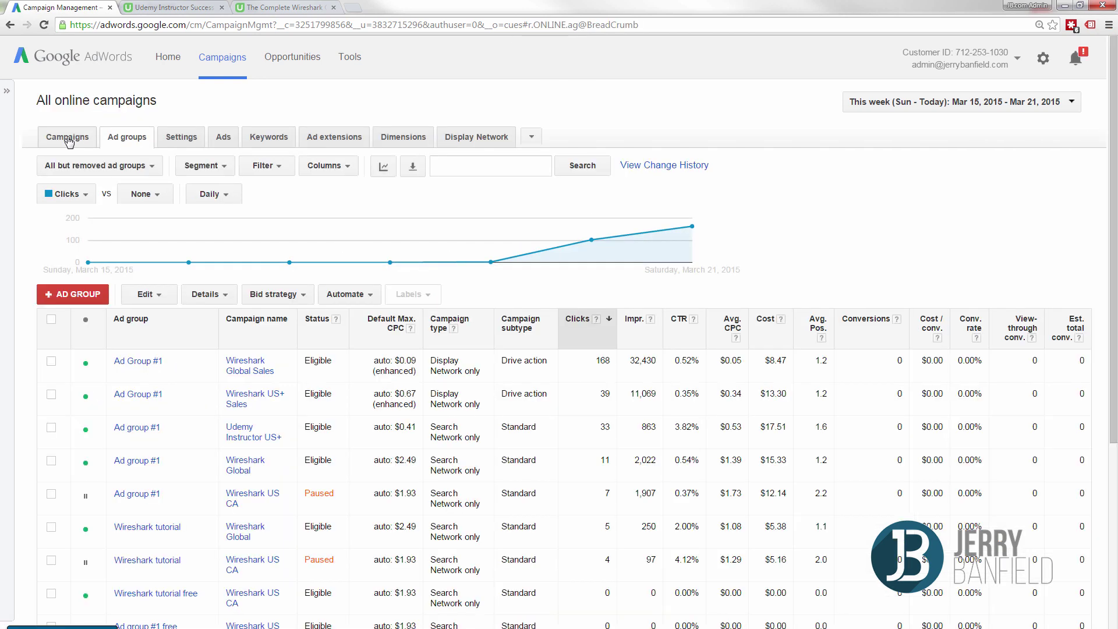
click(68, 139)
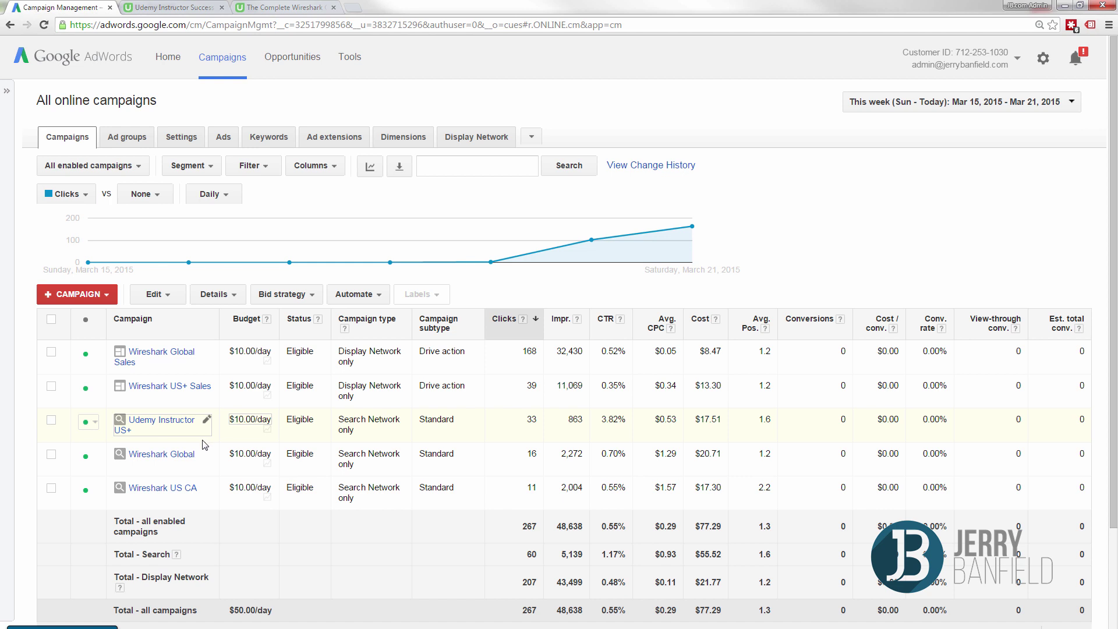
click(129, 142)
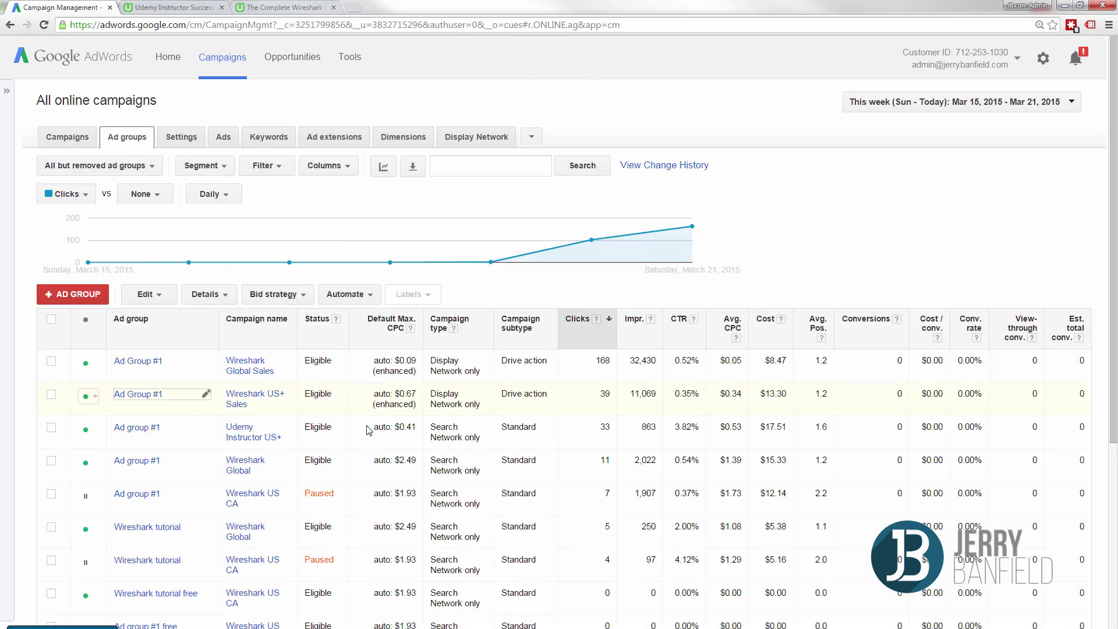
scroll(348, 377, down, 2)
scroll(347, 377, down, 1)
scroll(323, 371, up, 1)
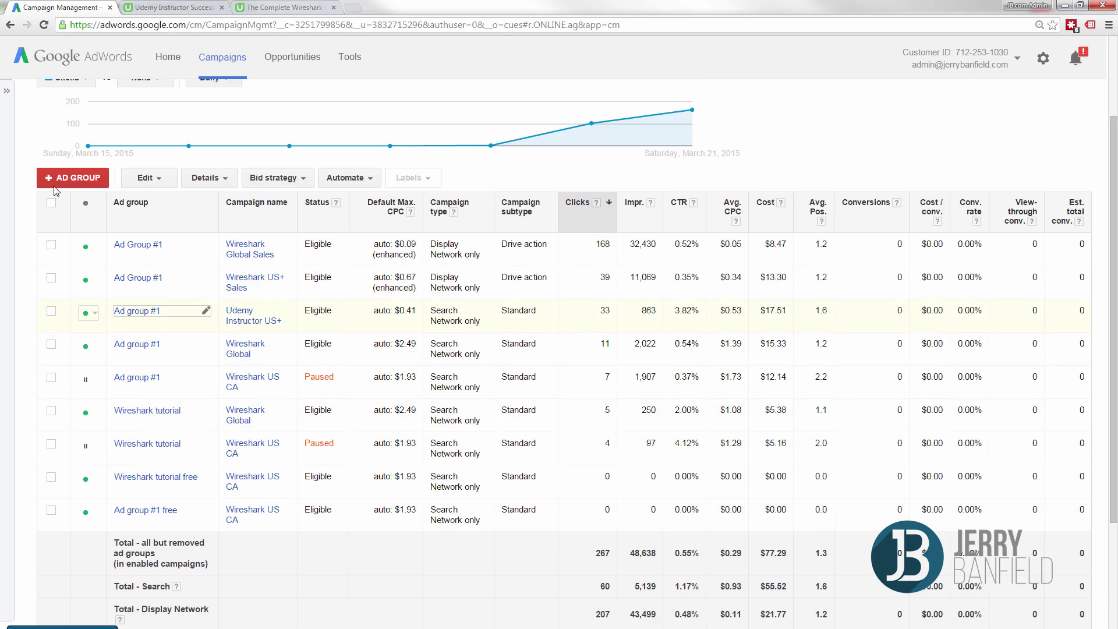
Step: Select all ad groups, then untick the two paused originals and the two free groups
click(52, 203)
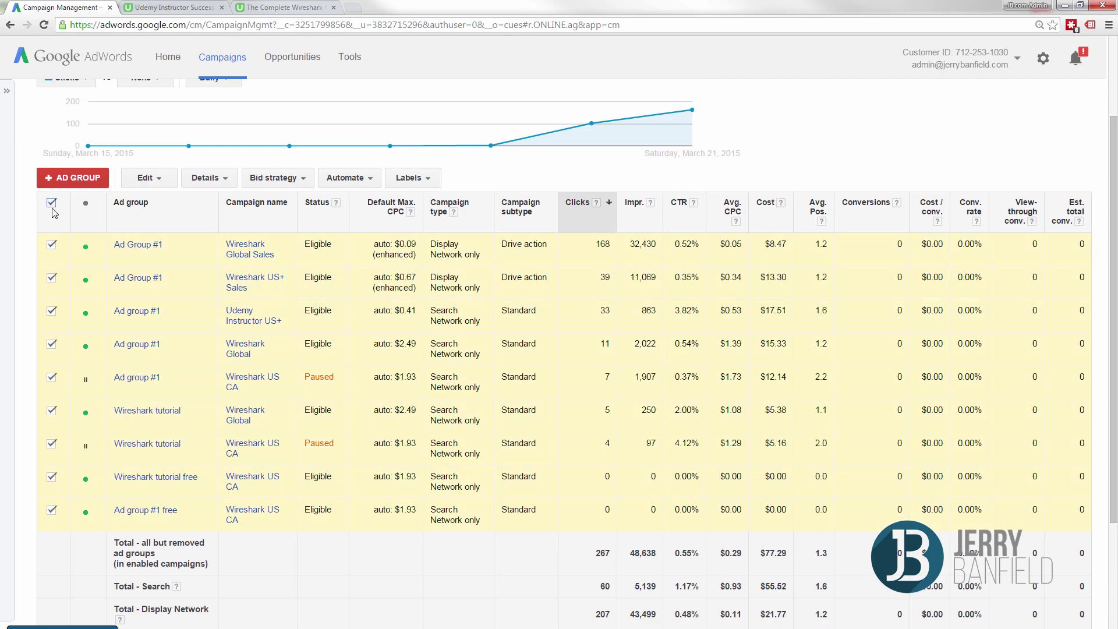
click(51, 377)
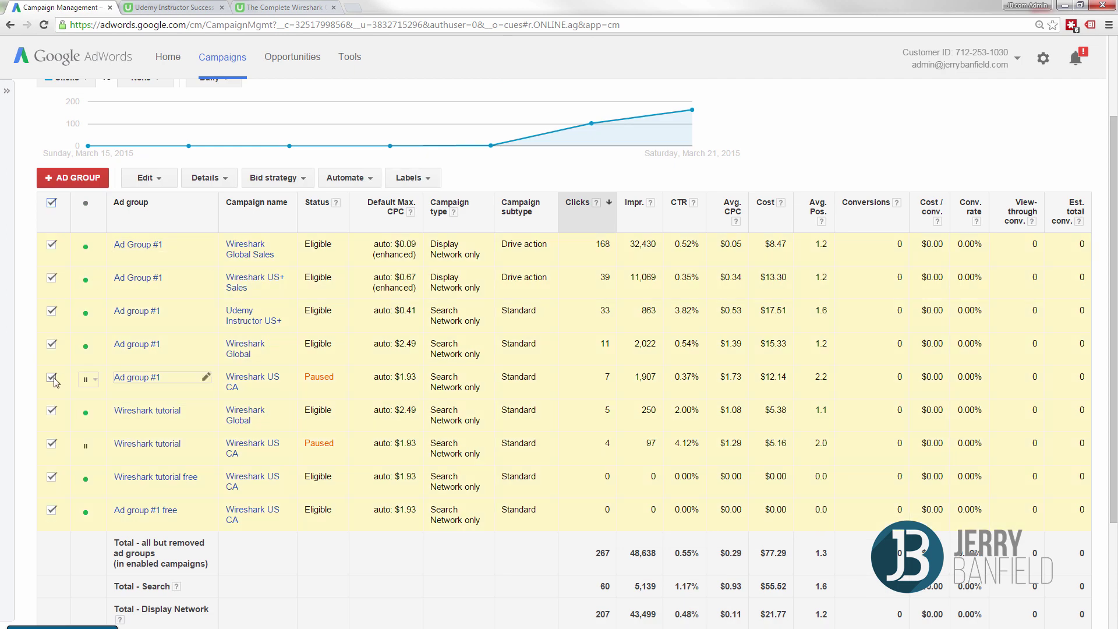
click(51, 445)
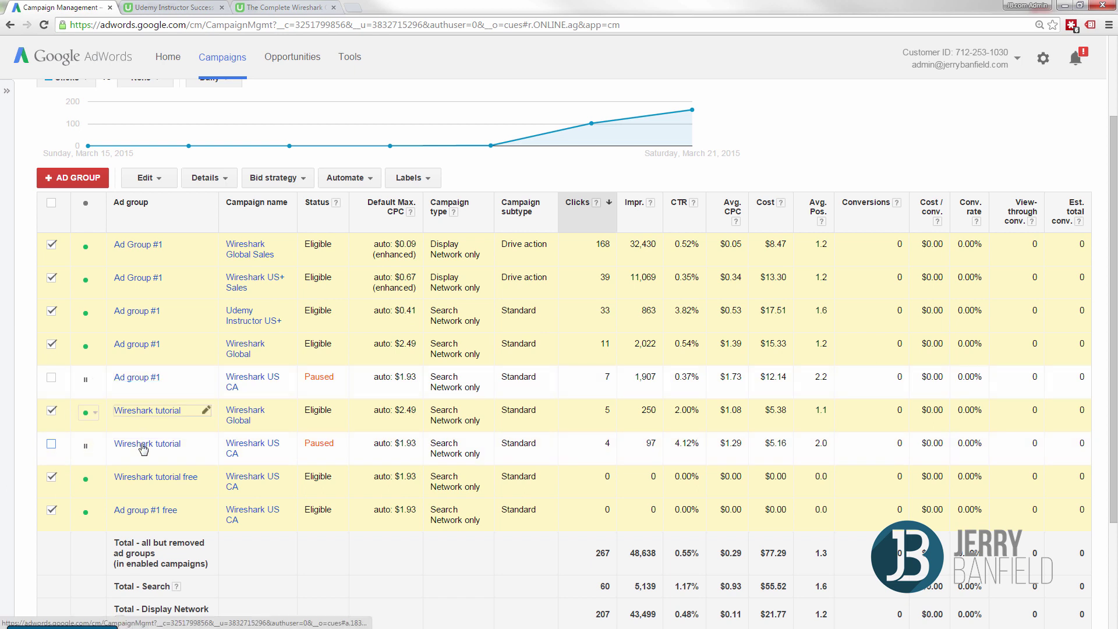
click(51, 510)
click(52, 478)
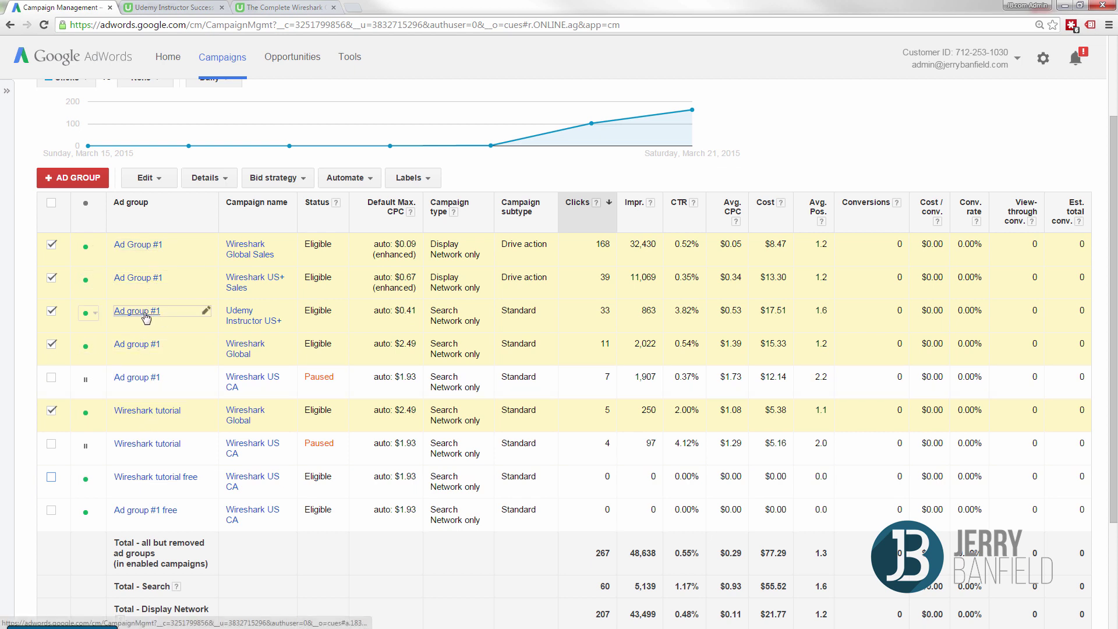
Step: Copy the five selected ad groups and dismiss the notice about pasting only inside a campaign
click(156, 178)
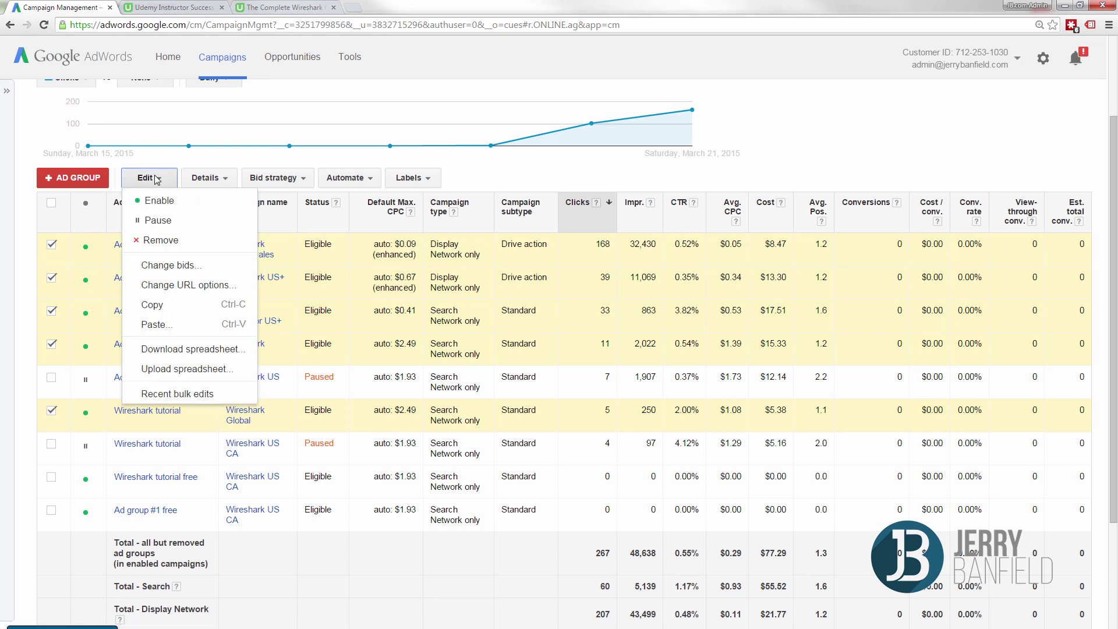
click(169, 309)
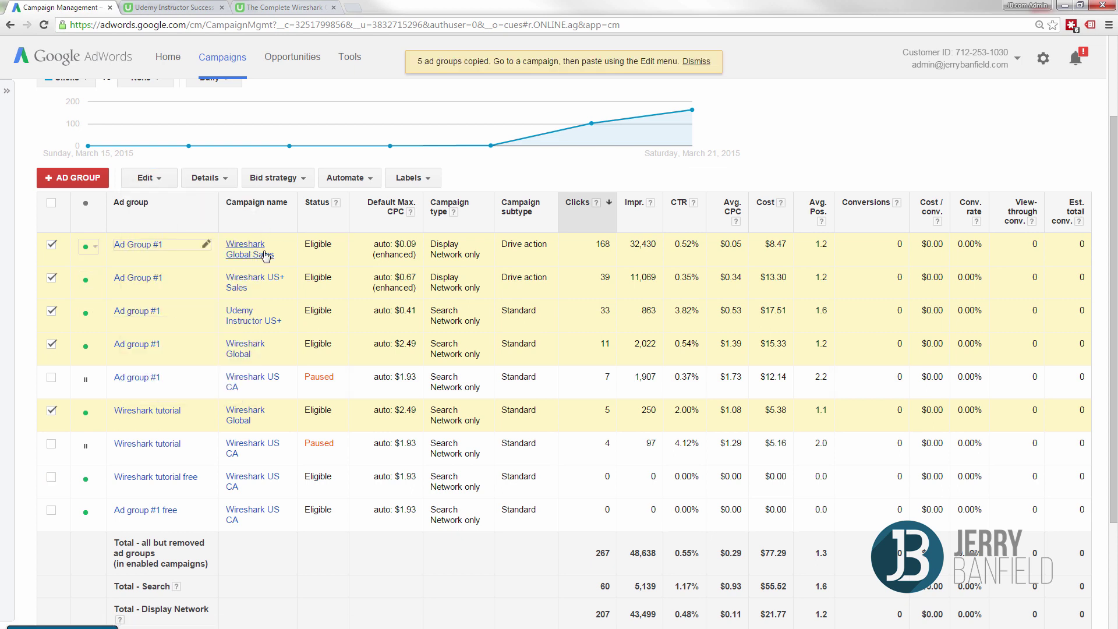
scroll(225, 255, up, 1)
click(153, 237)
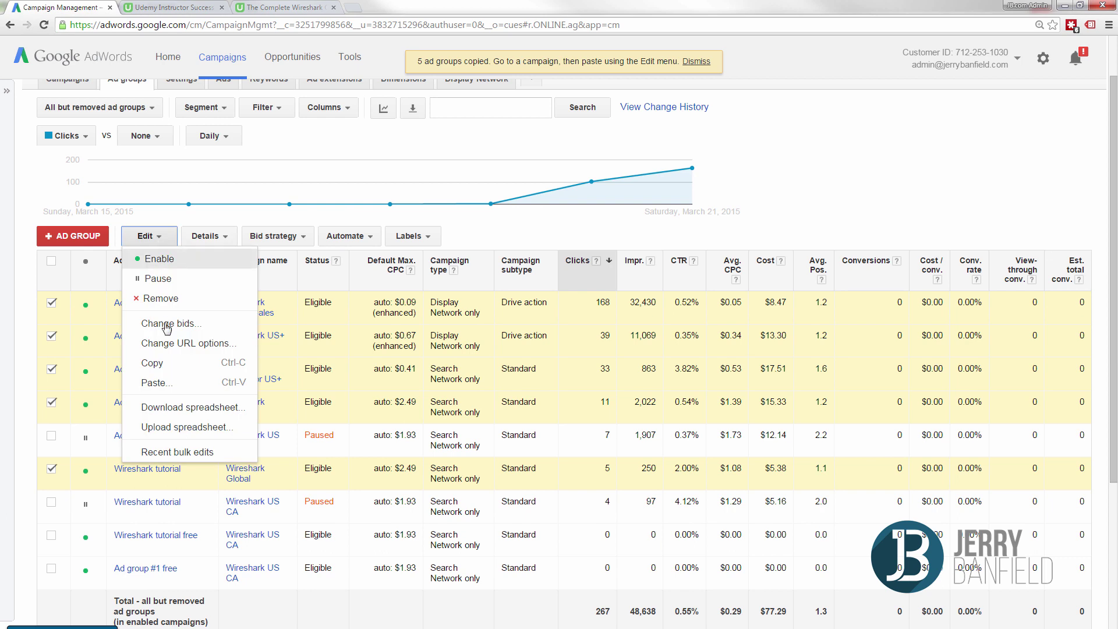
click(163, 386)
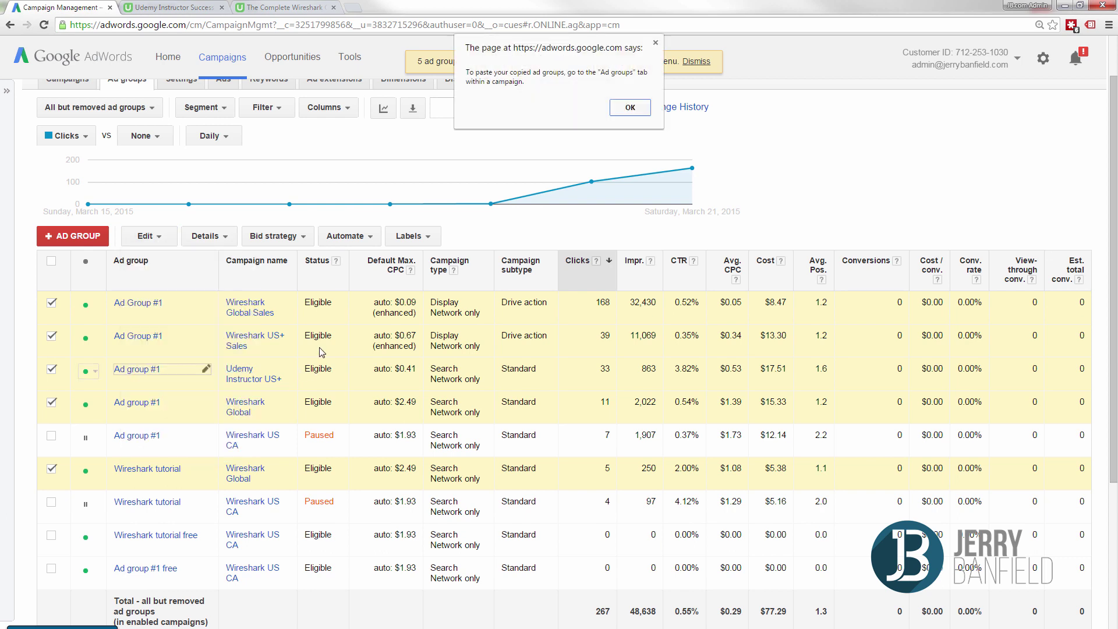
click(629, 107)
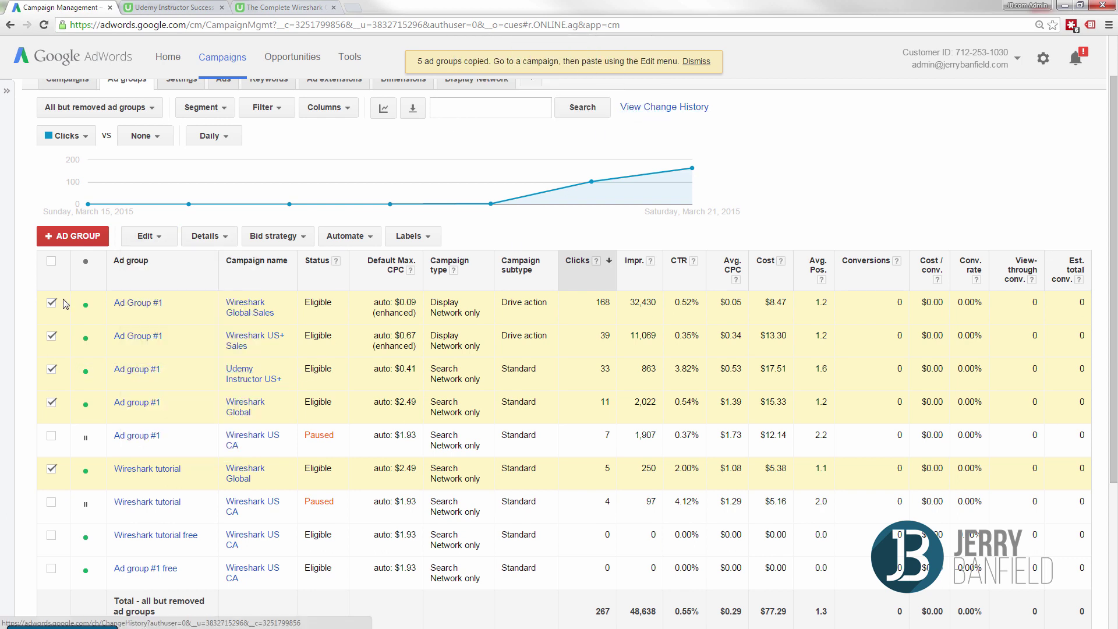
scroll(113, 335, up, 1)
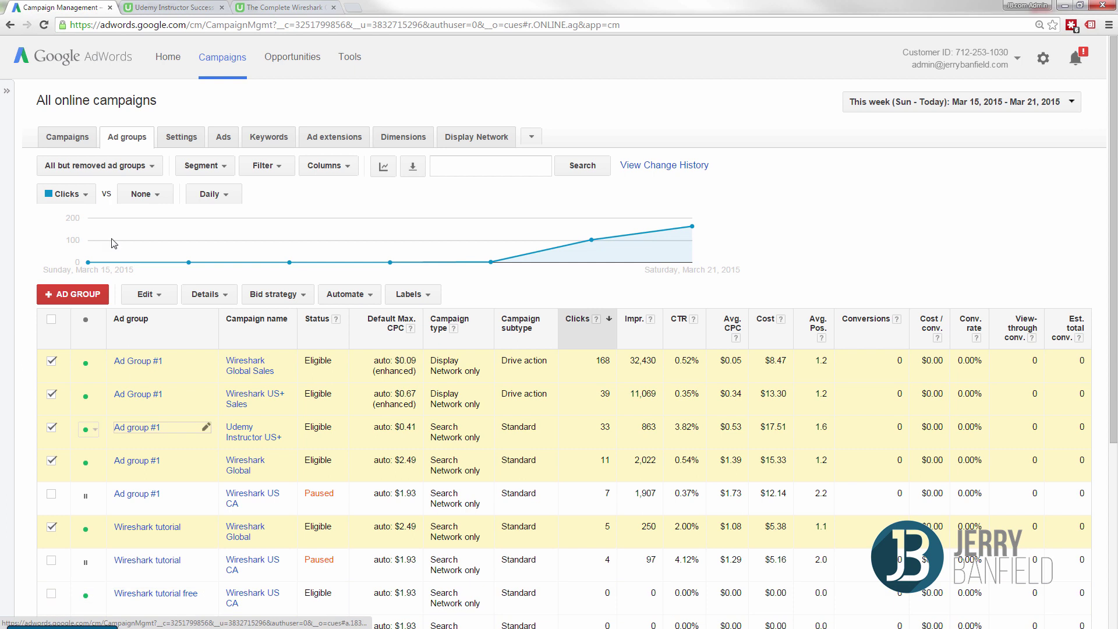
Step: Open the Wireshark Global campaign and copy both of its ad groups
click(68, 137)
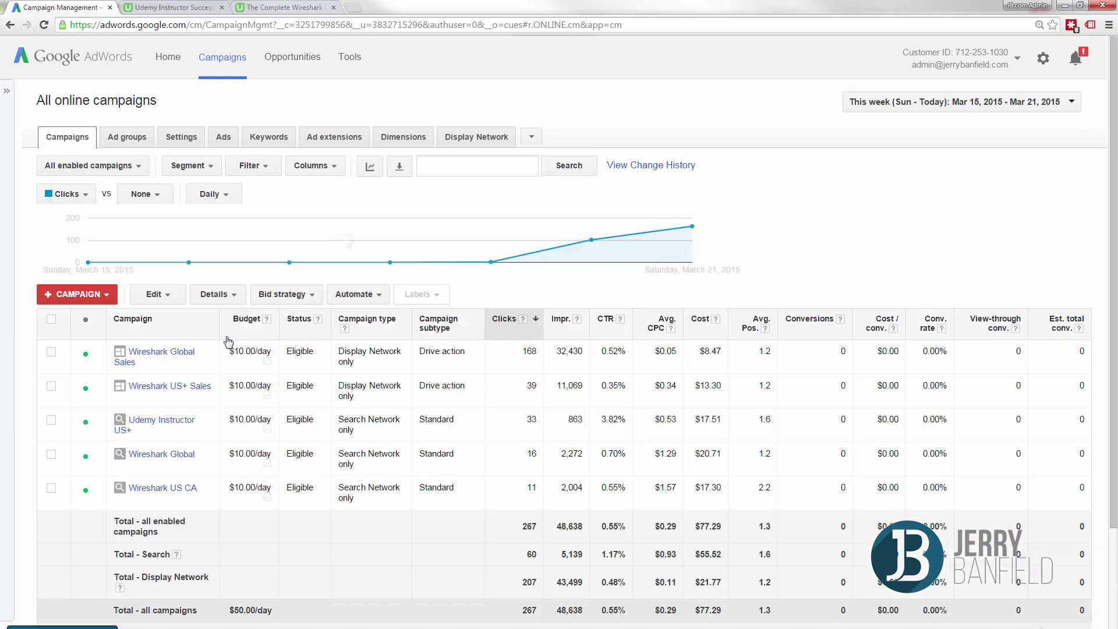
click(178, 456)
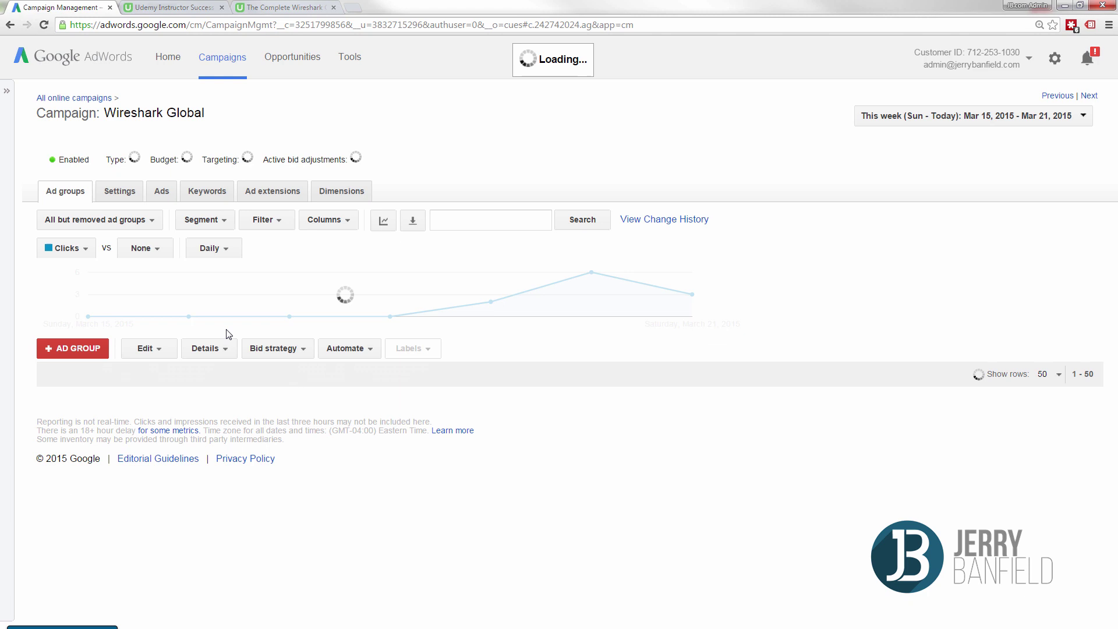
scroll(212, 379, down, 2)
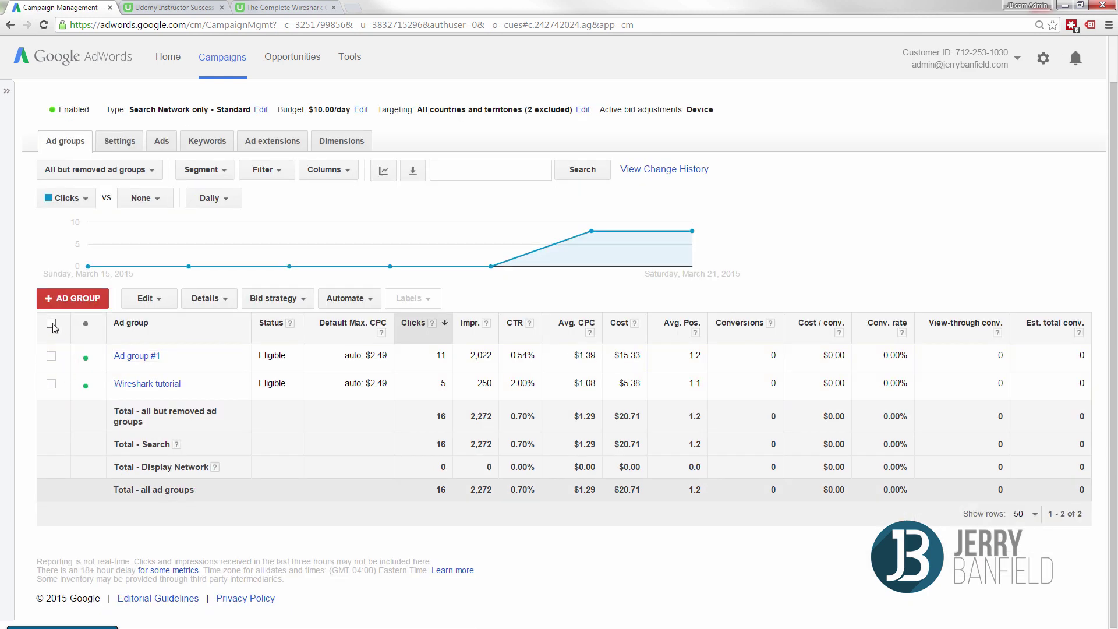
click(52, 322)
click(147, 298)
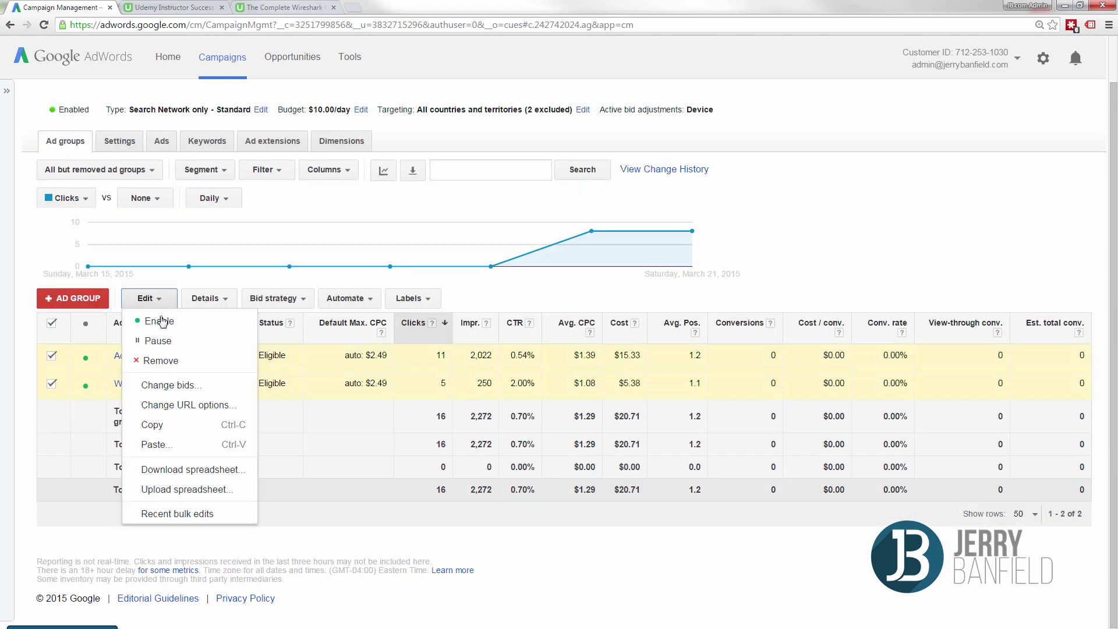
click(183, 430)
Step: Paste the two ad groups into Wireshark Global as paused copies
click(147, 298)
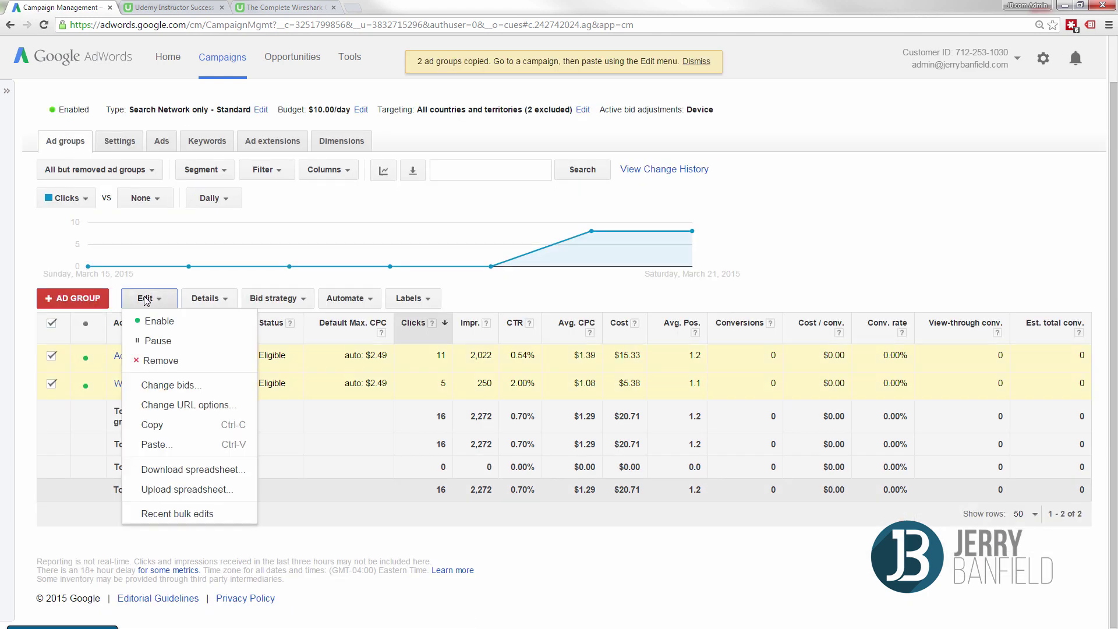
click(169, 444)
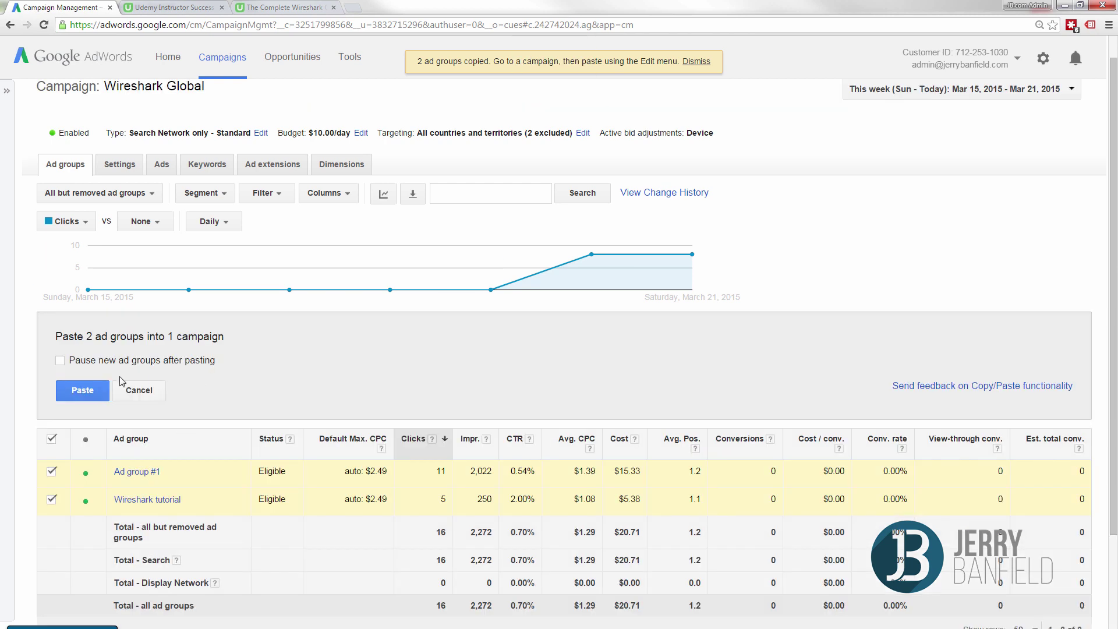
click(86, 363)
click(82, 390)
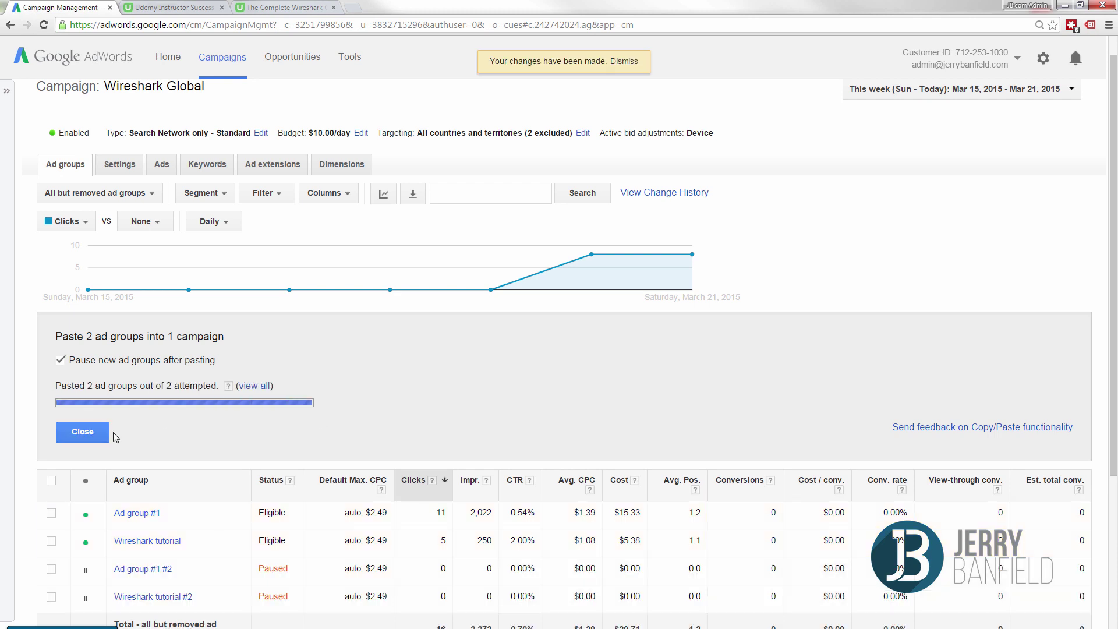
click(92, 433)
Step: Rename the #2 copies to 'Ad group #1 free' and 'Wireshark tutorial free'
scroll(171, 350, down, 1)
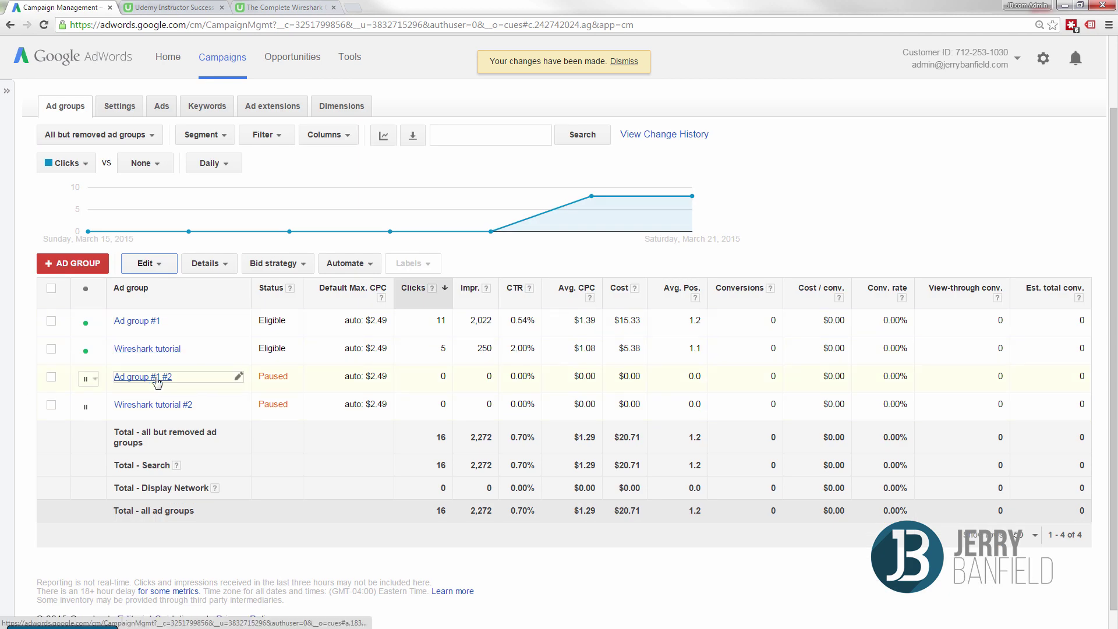
click(238, 377)
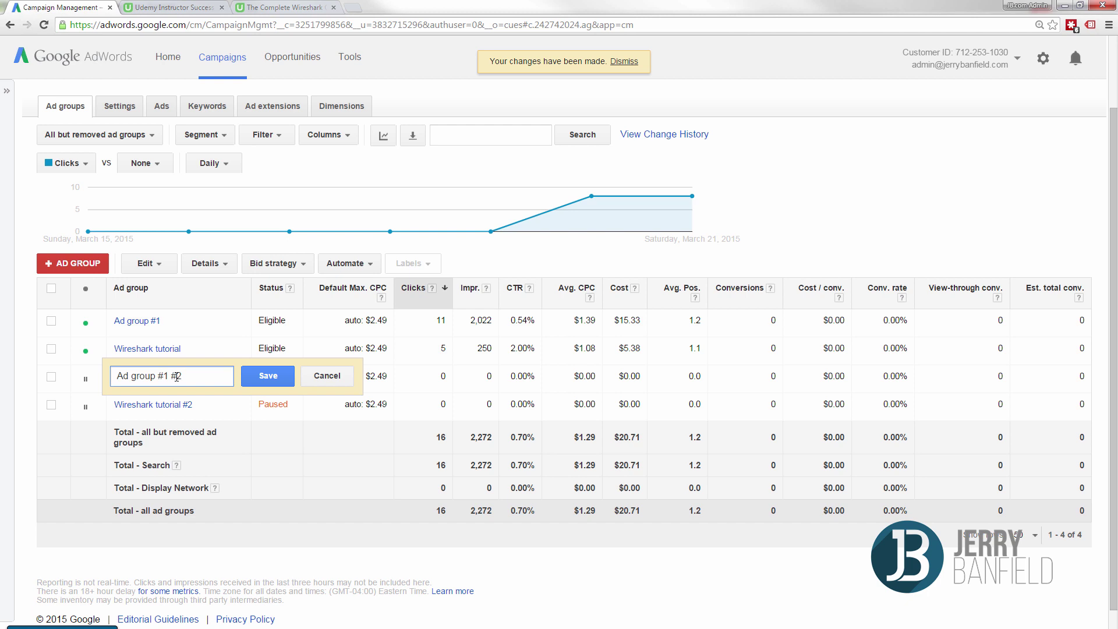
text(free)
click(265, 375)
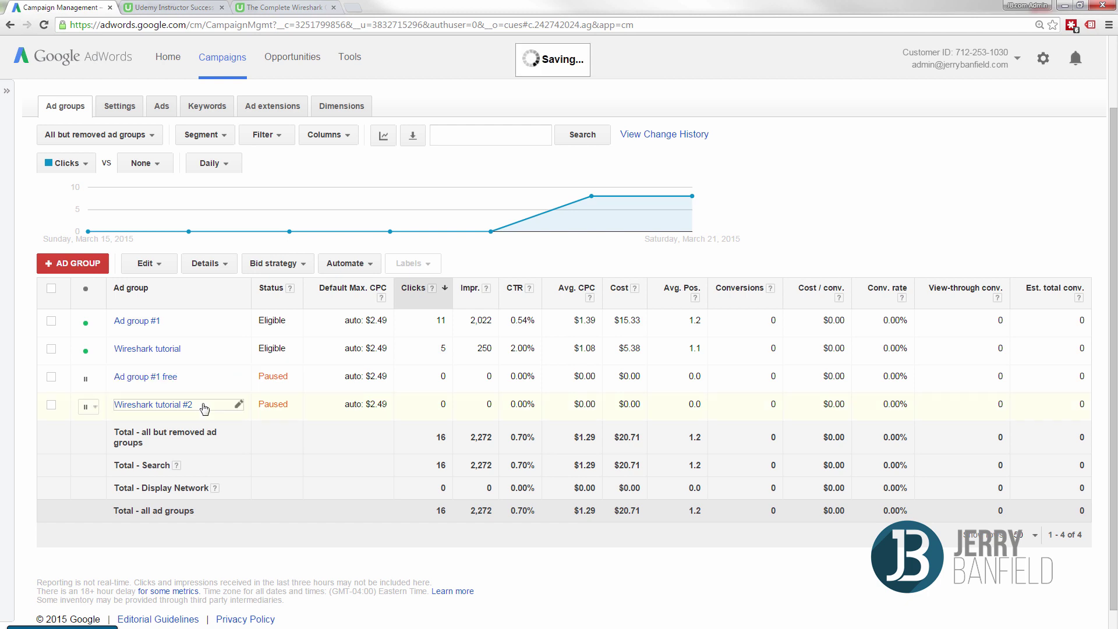
click(214, 408)
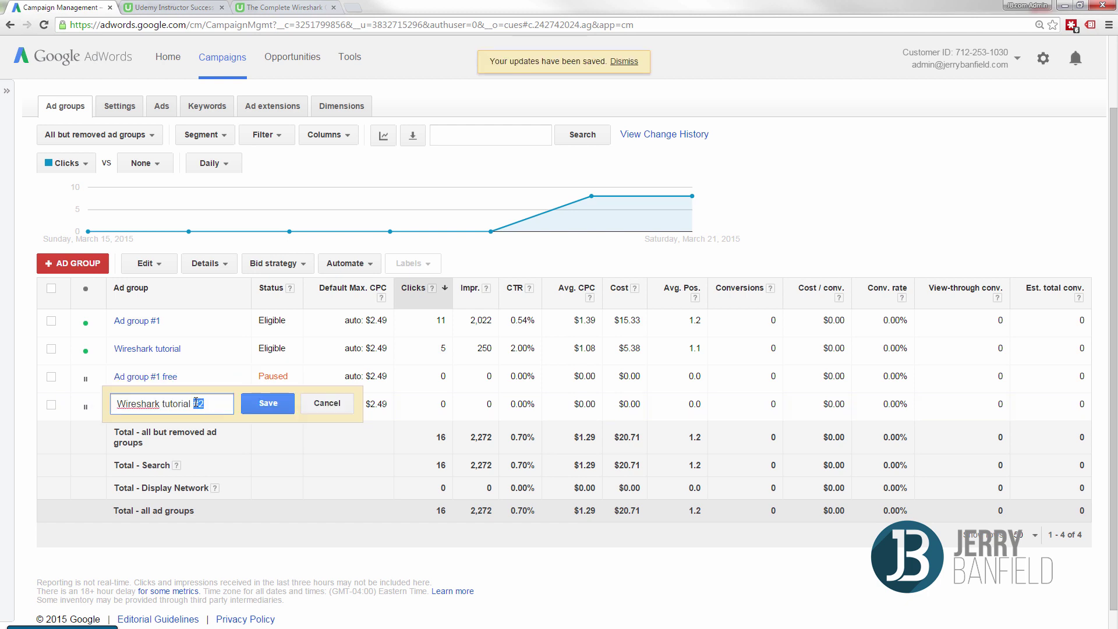
text(free)
click(268, 403)
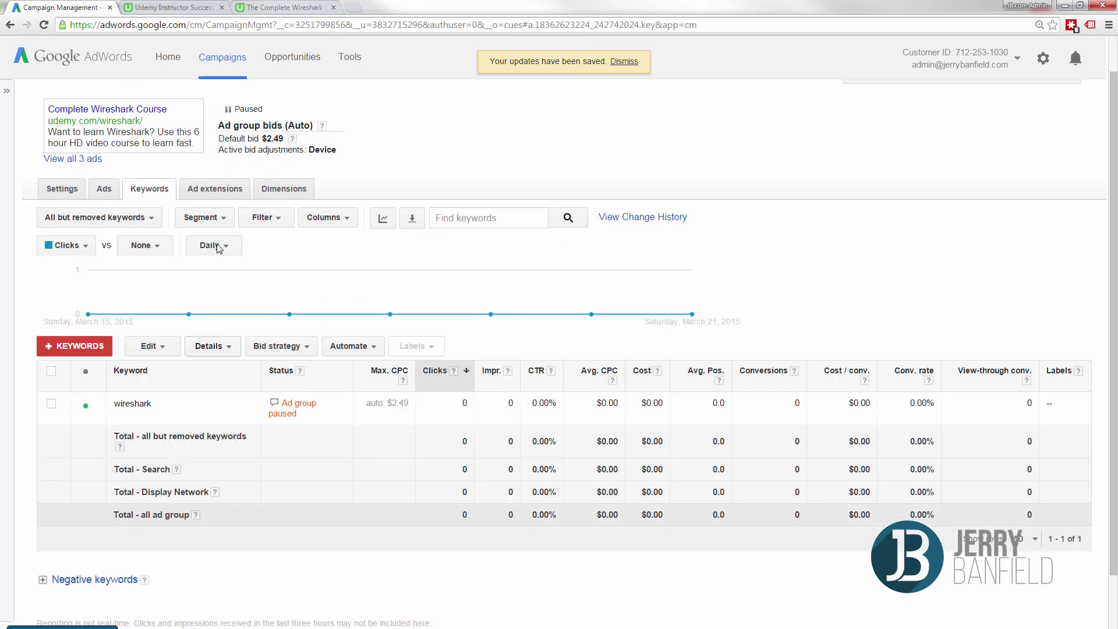
Step: Review Ad group #1 free's ads, then return to the Wireshark Global campaign's ad list
click(104, 187)
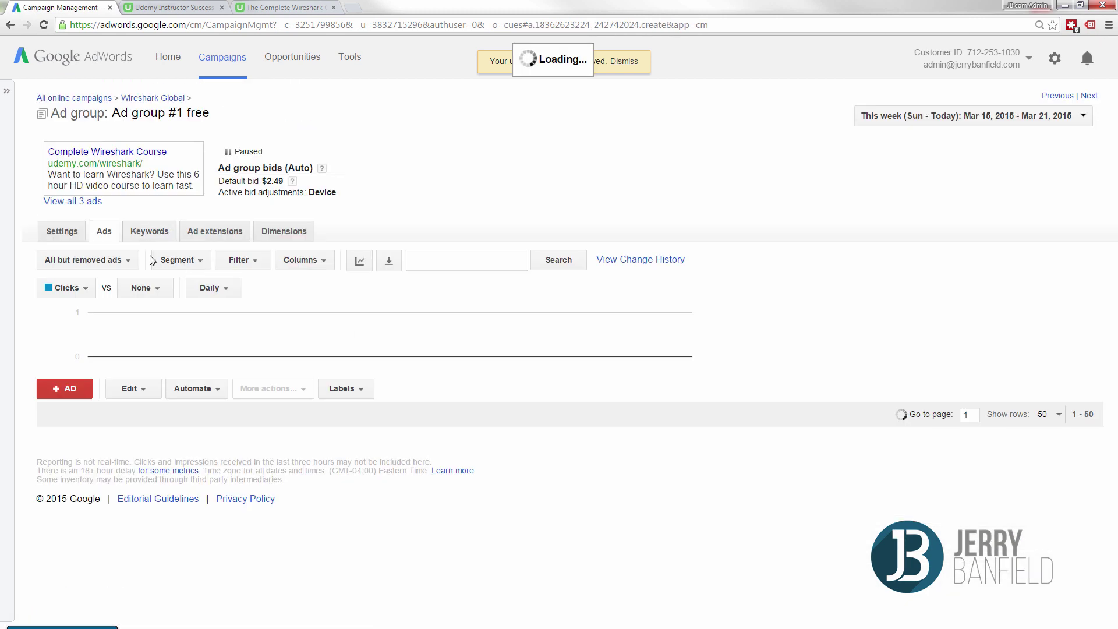
scroll(279, 371, down, 3)
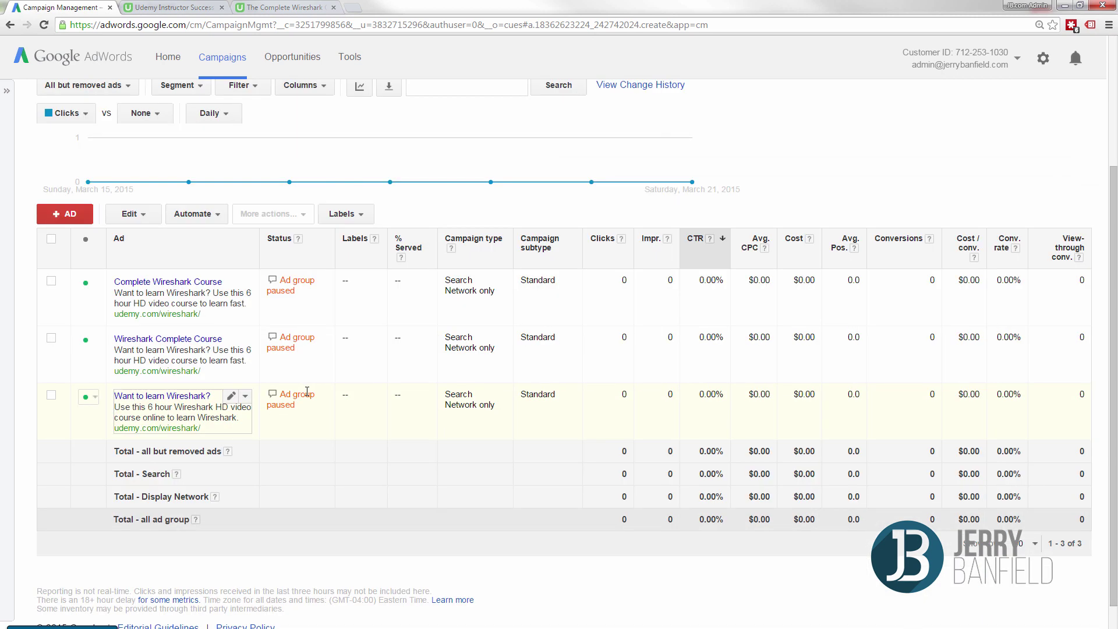
scroll(278, 371, up, 3)
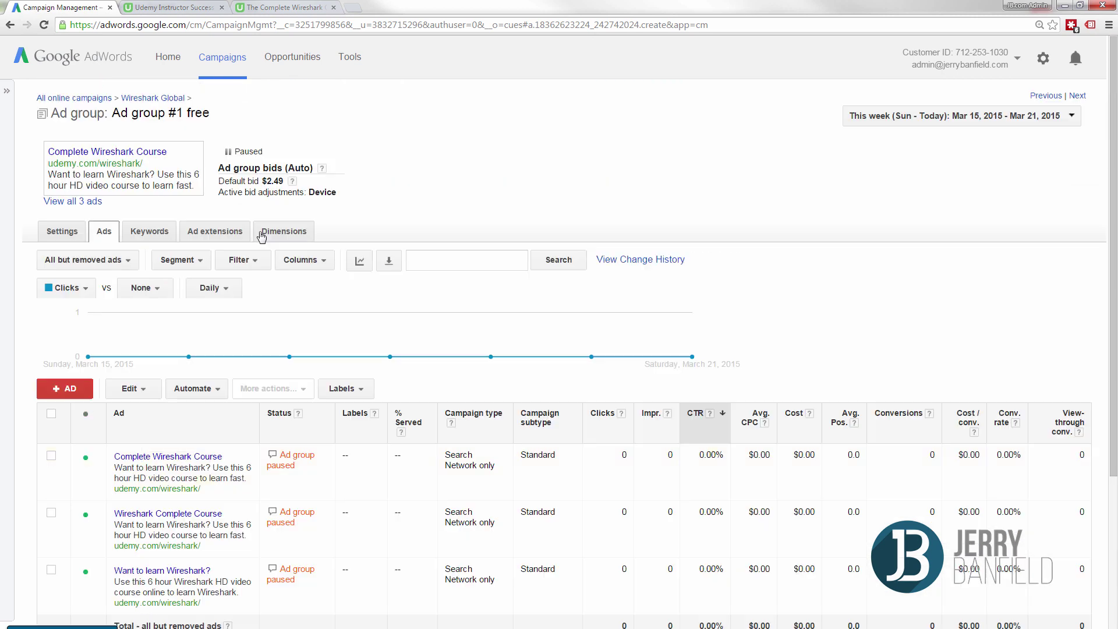
click(154, 98)
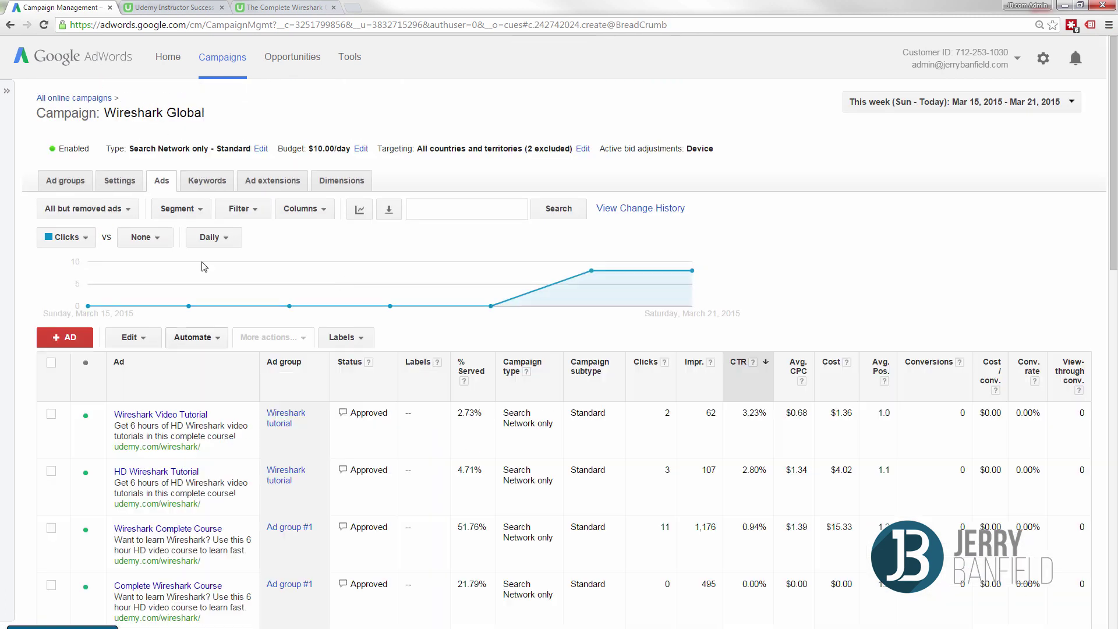
scroll(233, 481, down, 1)
scroll(234, 481, down, 4)
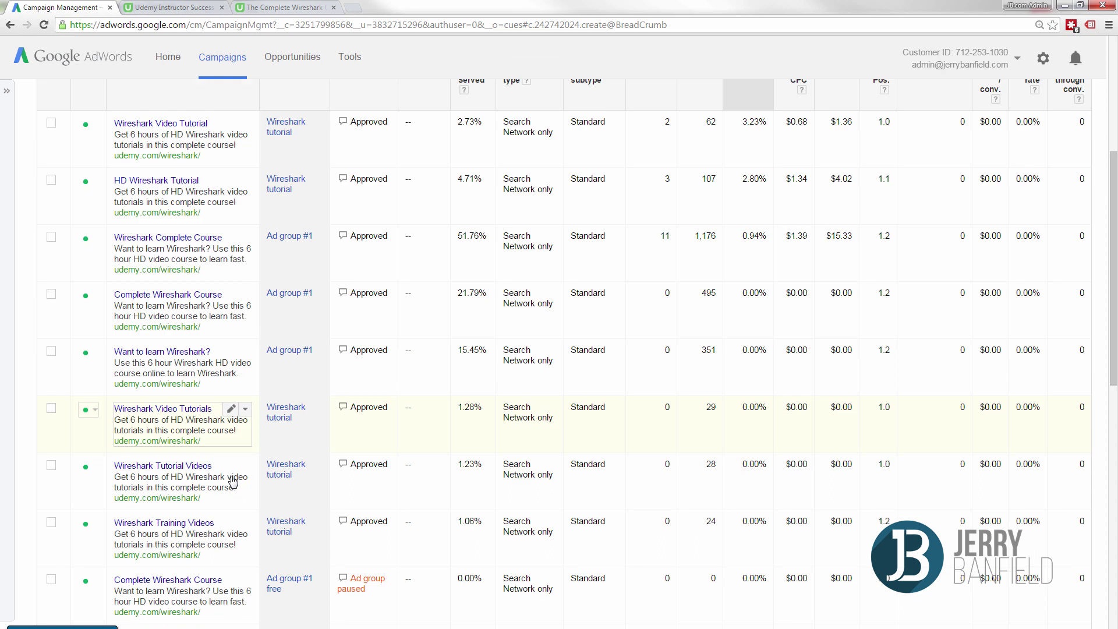
scroll(233, 481, down, 5)
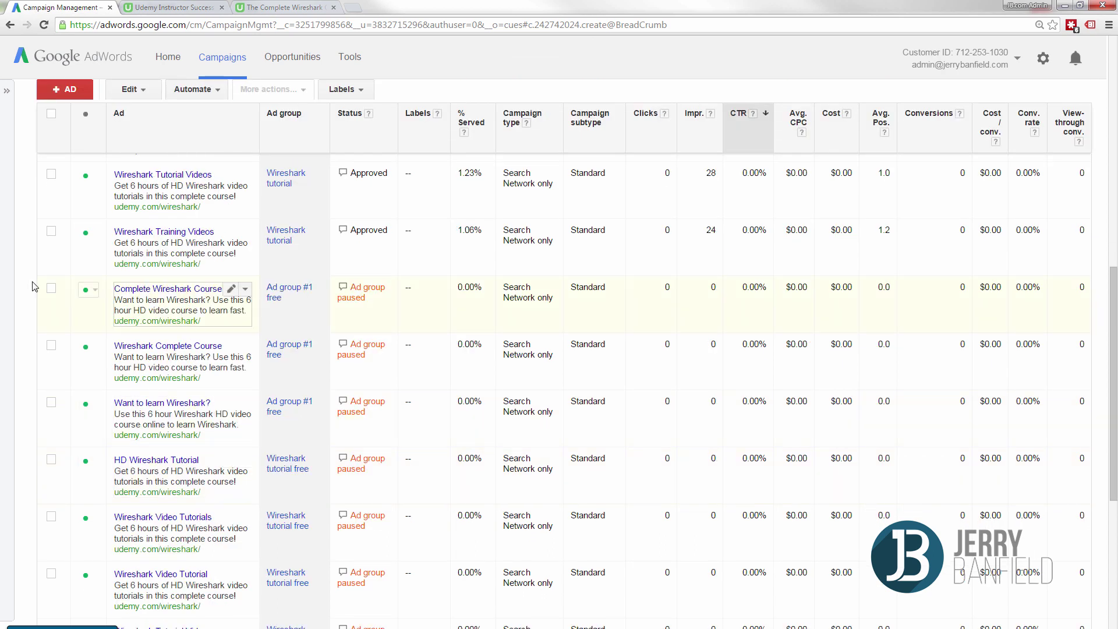
Step: Tick the free ads, from Complete Wireshark Course through Wireshark Tutorial Videos
click(52, 288)
click(51, 345)
click(52, 402)
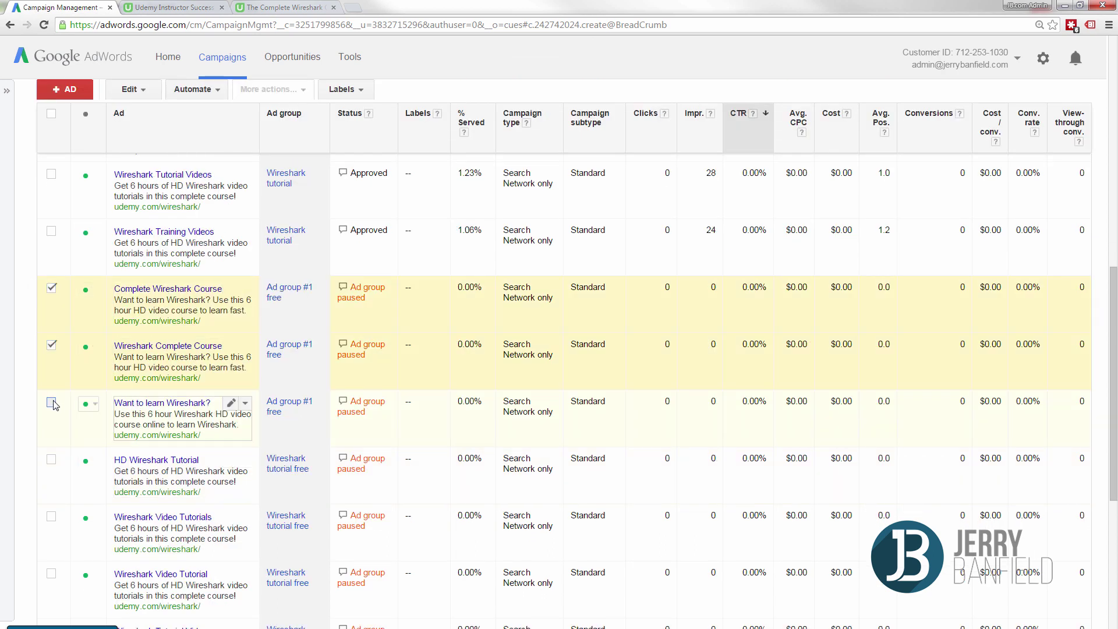
scroll(119, 434, down, 3)
click(52, 284)
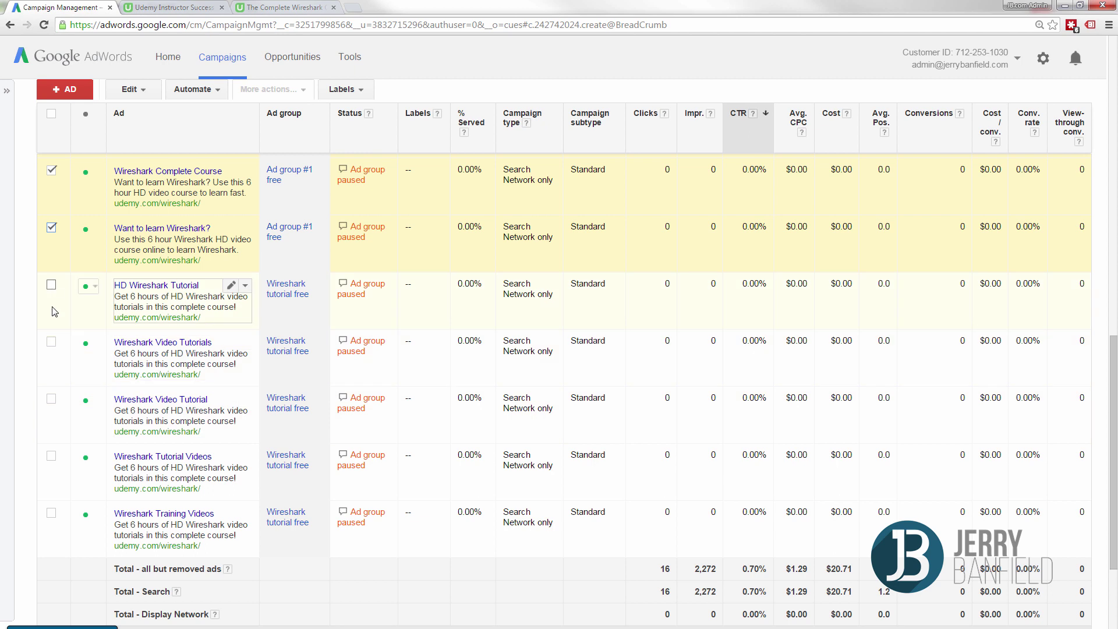
click(51, 343)
click(51, 399)
click(51, 457)
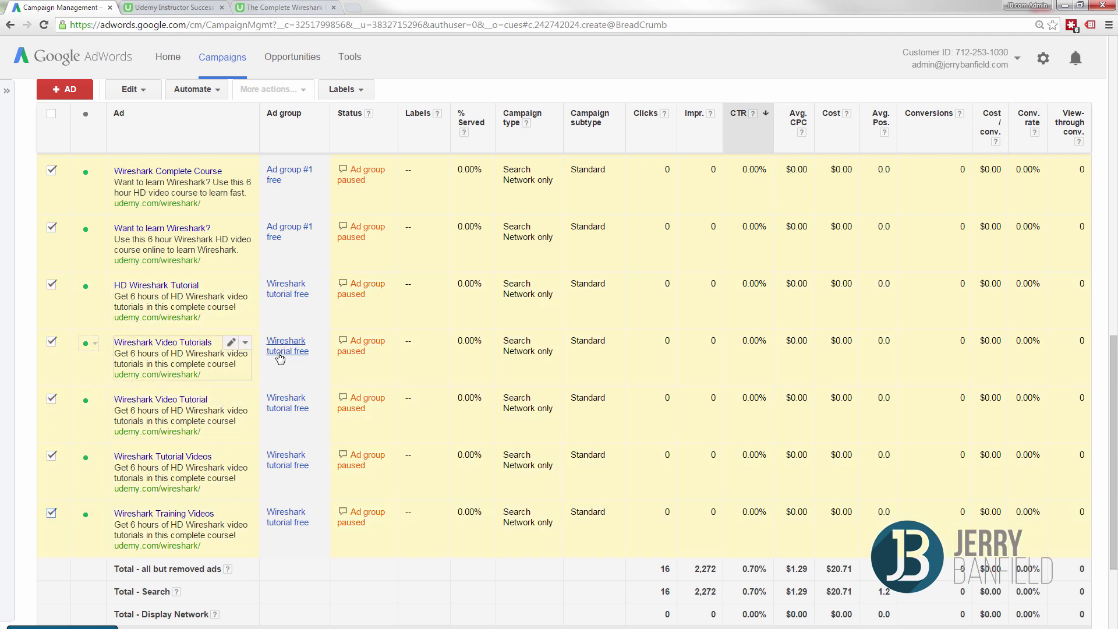
scroll(269, 464, up, 5)
scroll(269, 464, up, 4)
scroll(268, 304, up, 4)
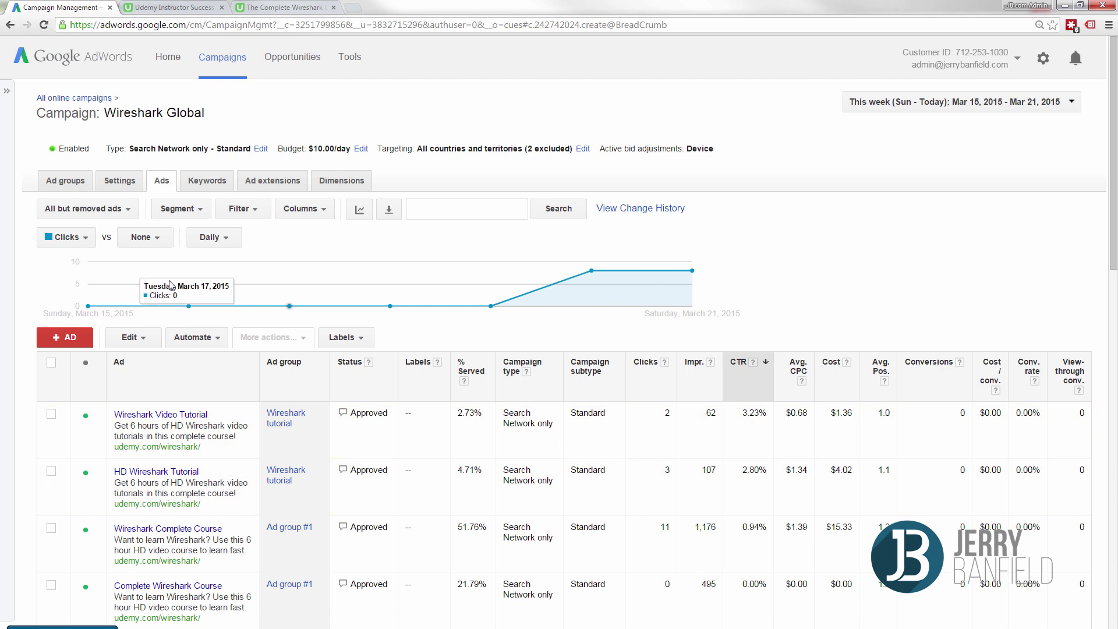
Step: Replace the selected ads' final URL with the Udemy Wireshark coupon URL via Change text ads
click(133, 337)
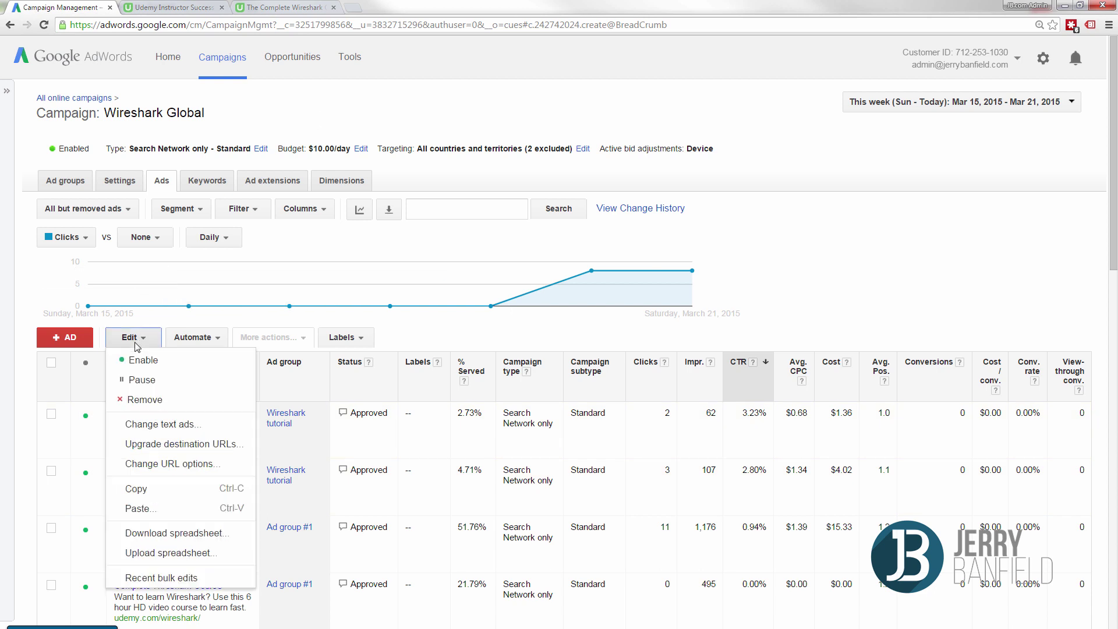
click(159, 424)
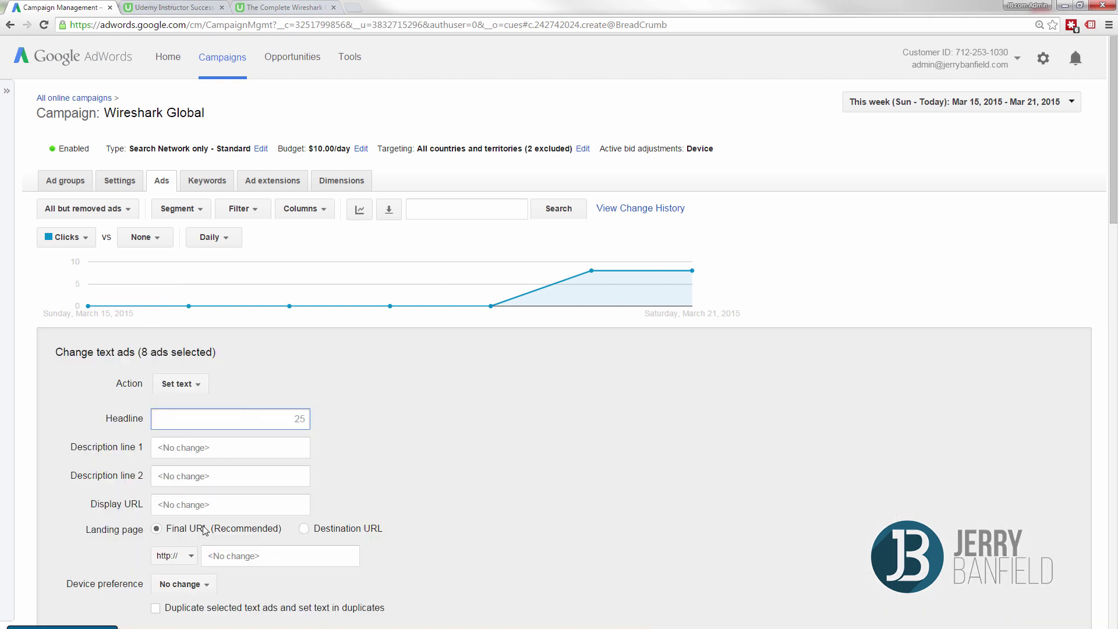
click(329, 557)
key(ctrl+v)
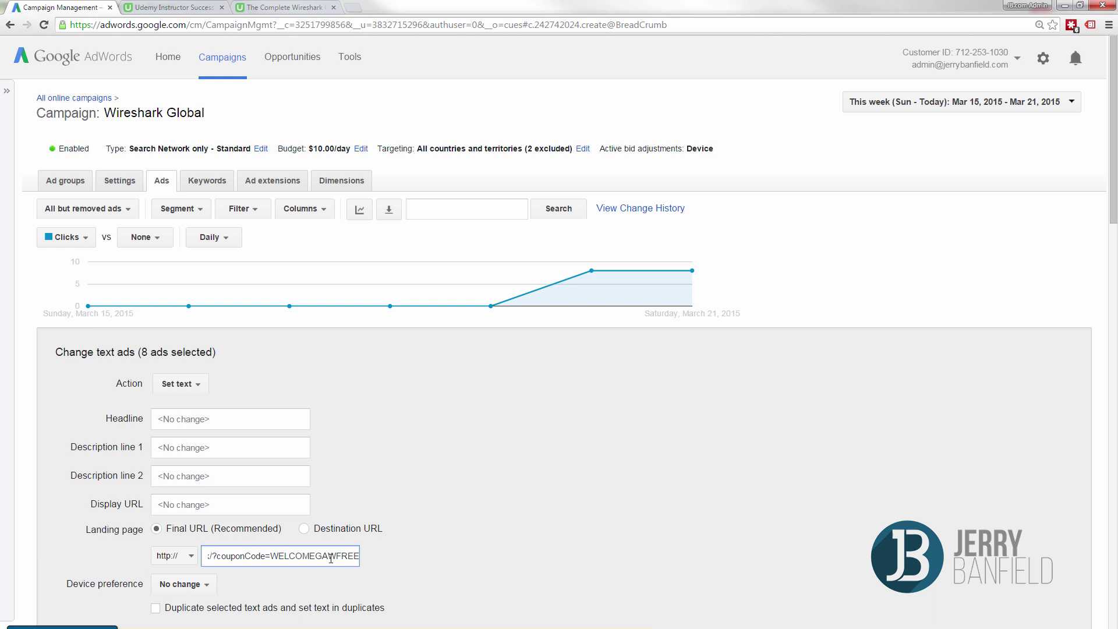
key(Home)
scroll(360, 473, down, 2)
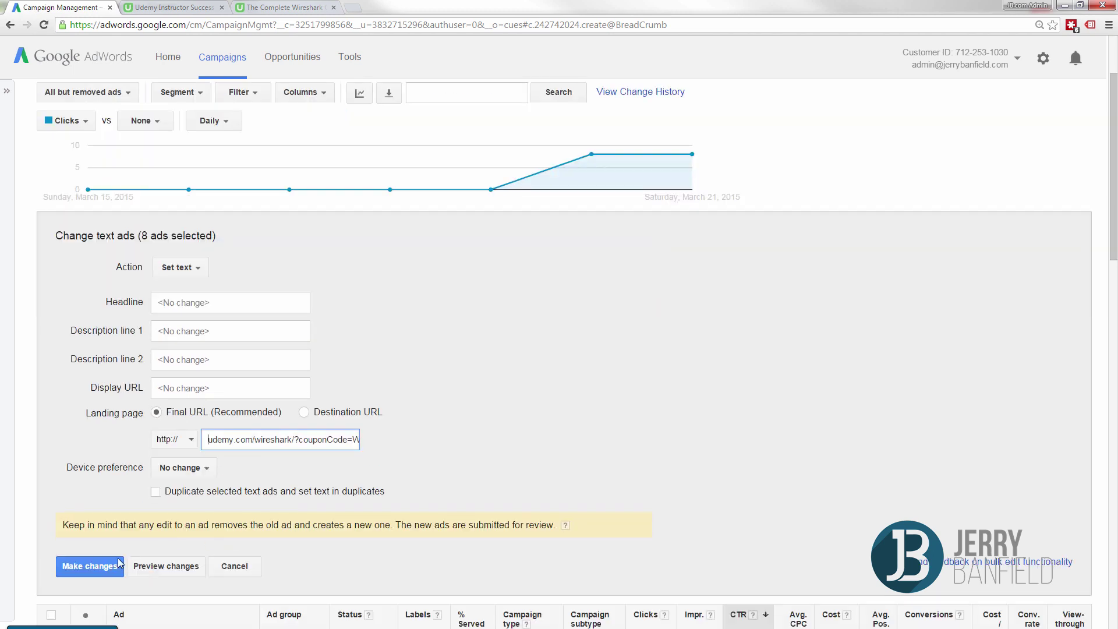
click(107, 568)
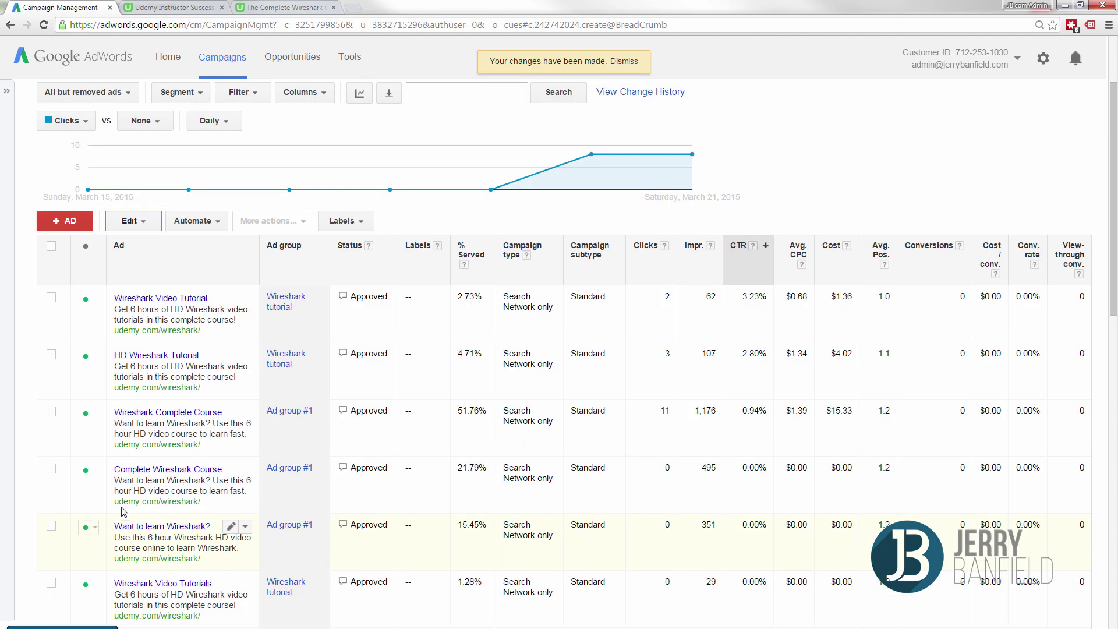
scroll(233, 394, up, 2)
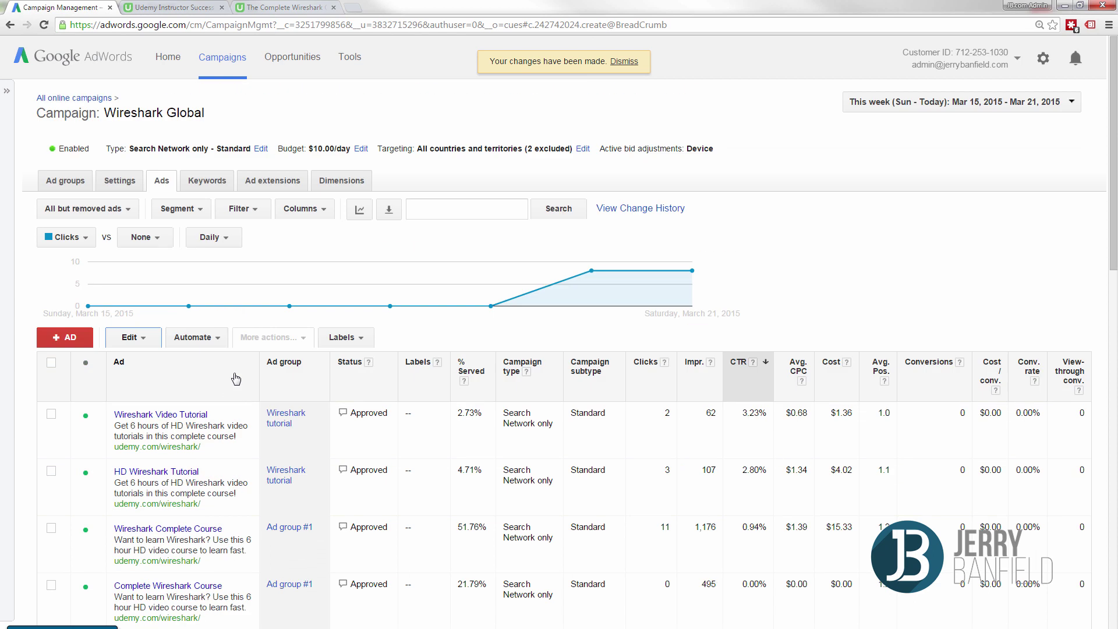
Step: Pause Ad group #1 and Wireshark tutorial, enable both free copies, then return to all campaigns
click(78, 180)
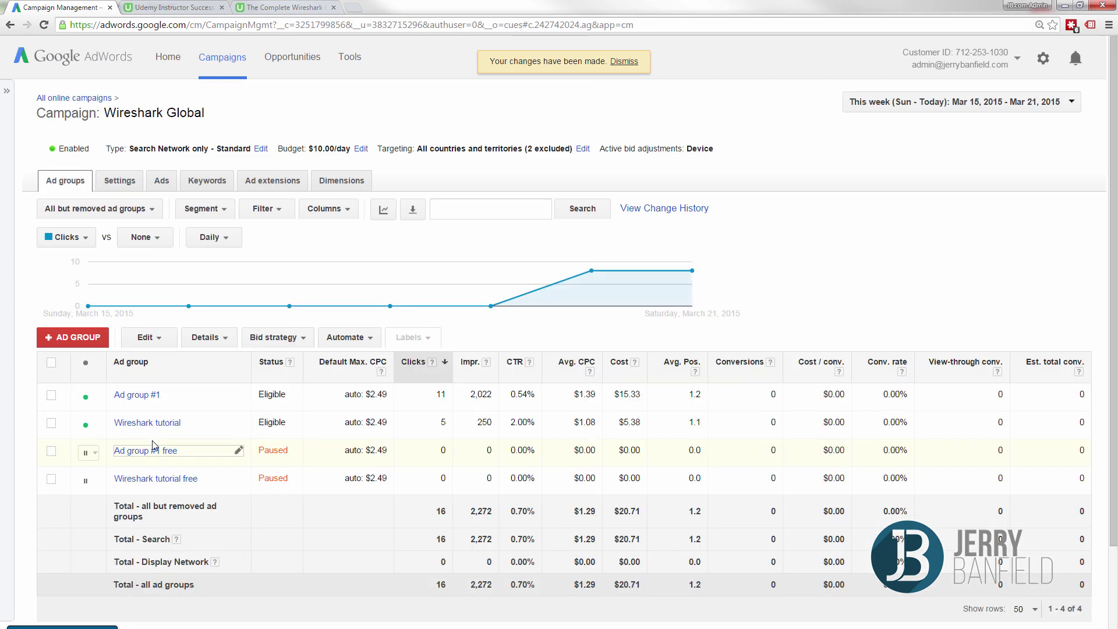
click(88, 397)
click(99, 435)
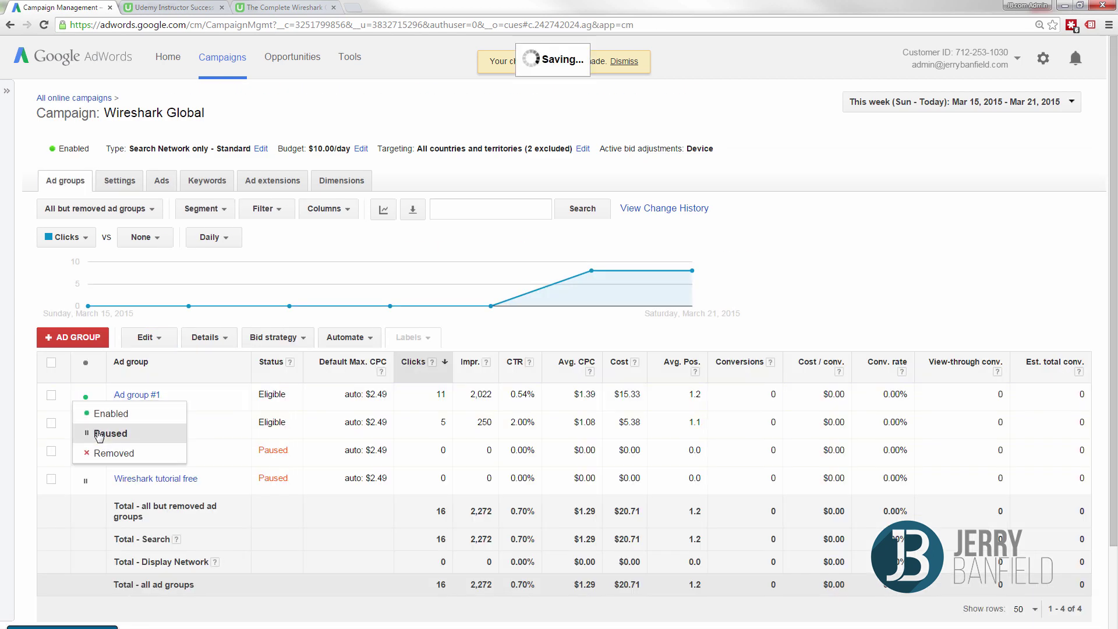
click(85, 425)
click(119, 464)
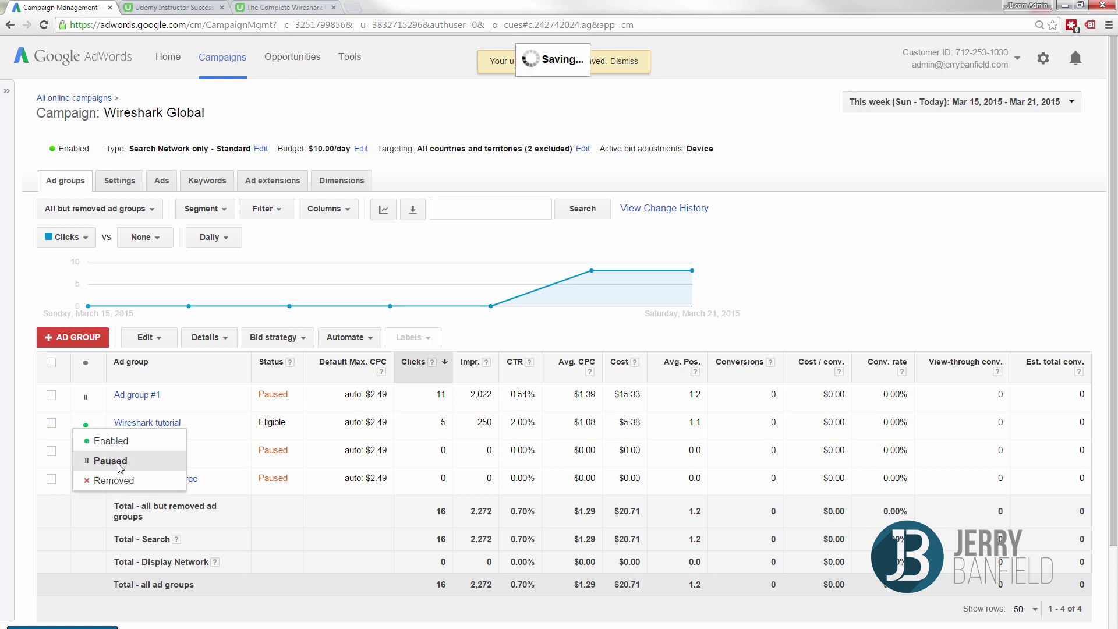
click(86, 453)
click(106, 469)
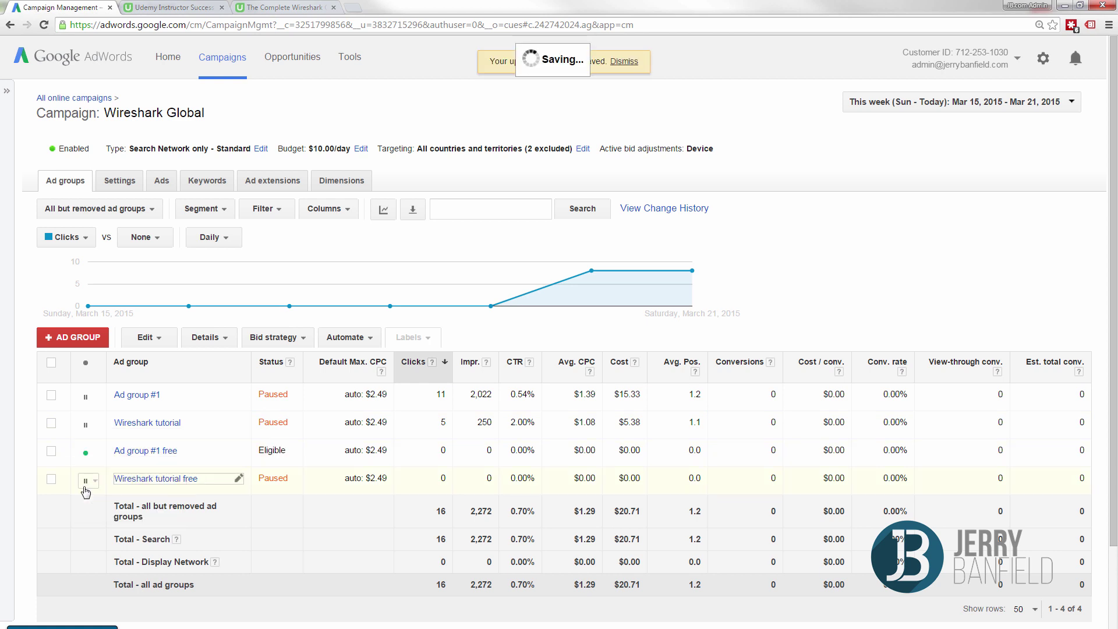
click(86, 492)
click(102, 497)
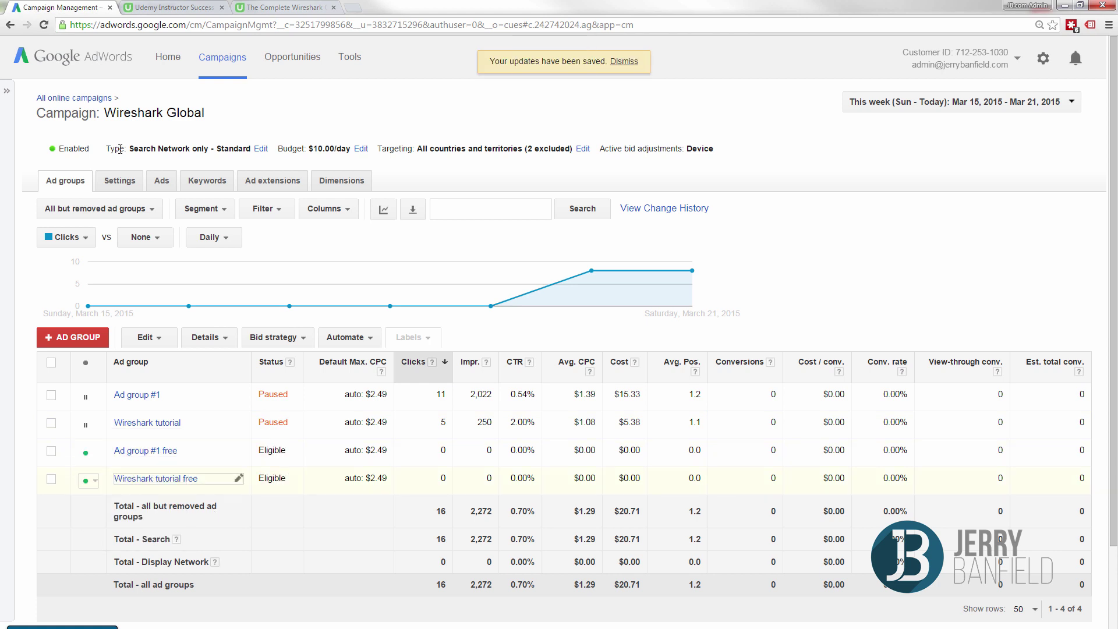
click(80, 99)
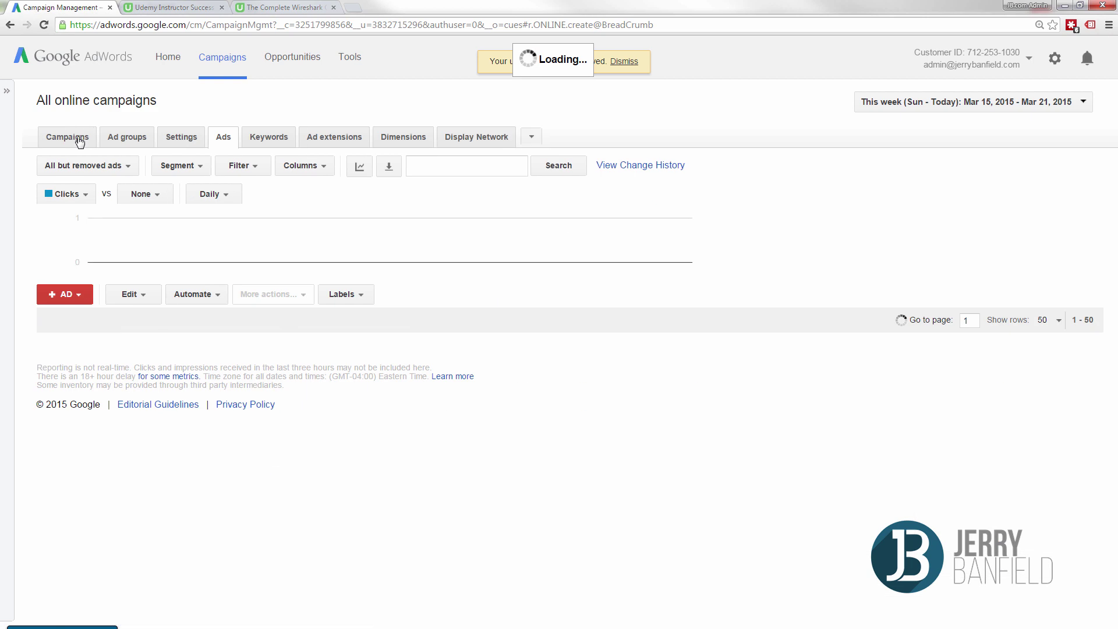
Step: Open the Wireshark US+ Sales campaign from the Campaigns list
click(80, 141)
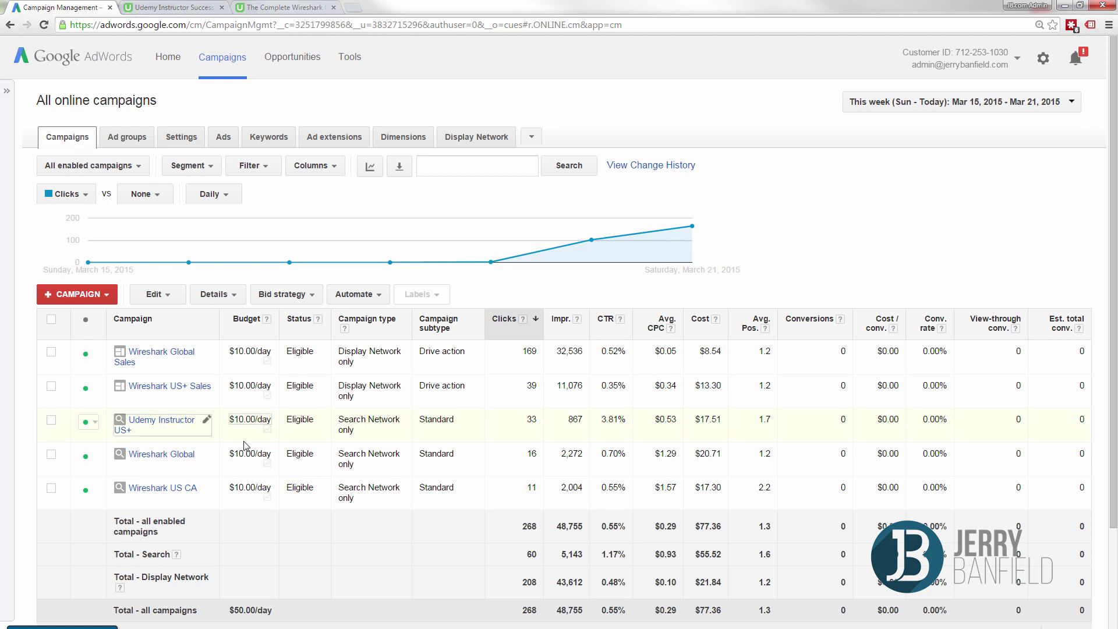
click(194, 392)
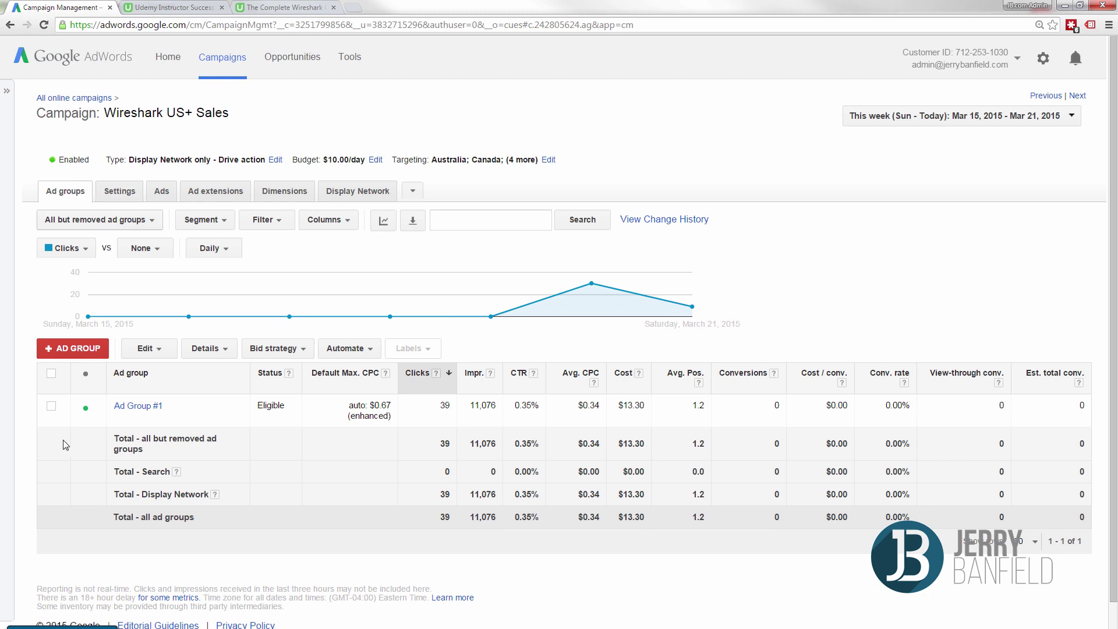
Step: Duplicate Ad Group #1 within Wireshark US+ Sales by copying and pasting it
click(51, 407)
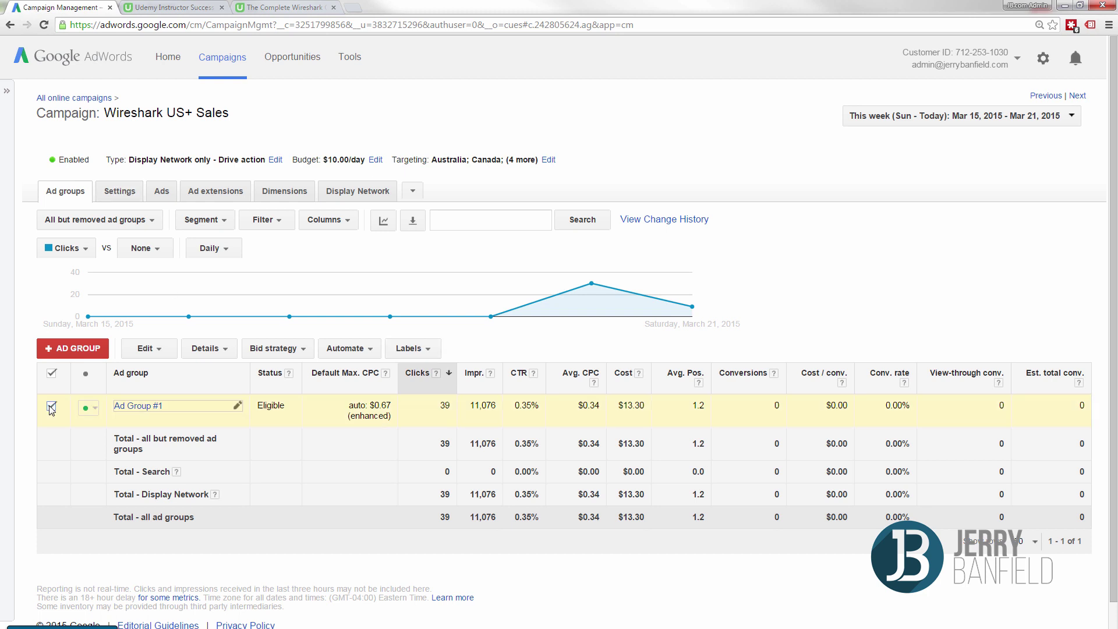
click(160, 350)
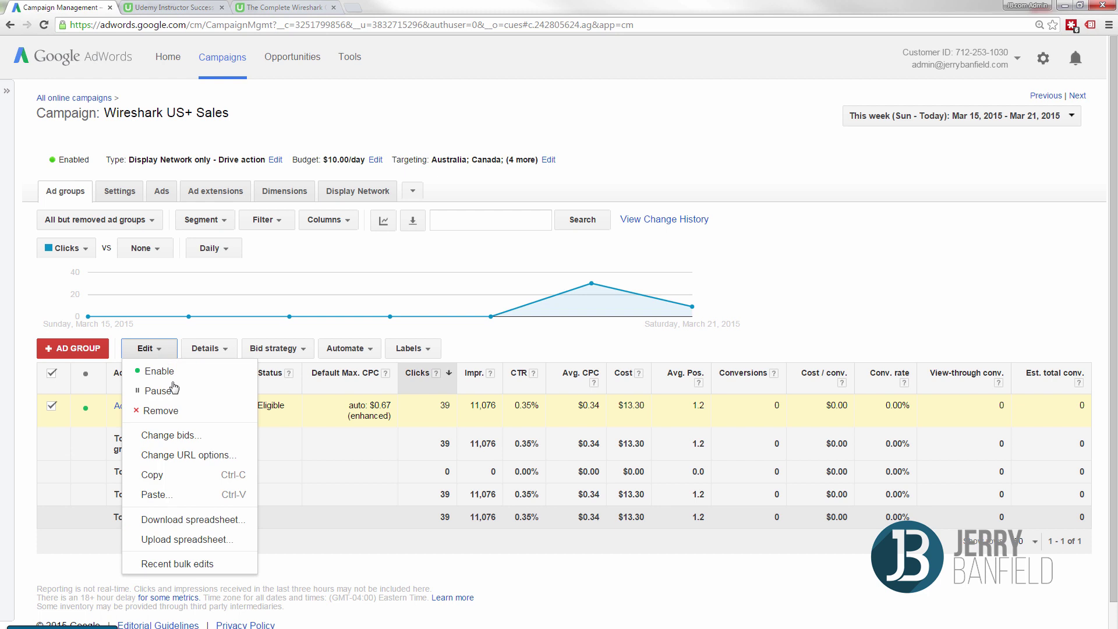
click(189, 473)
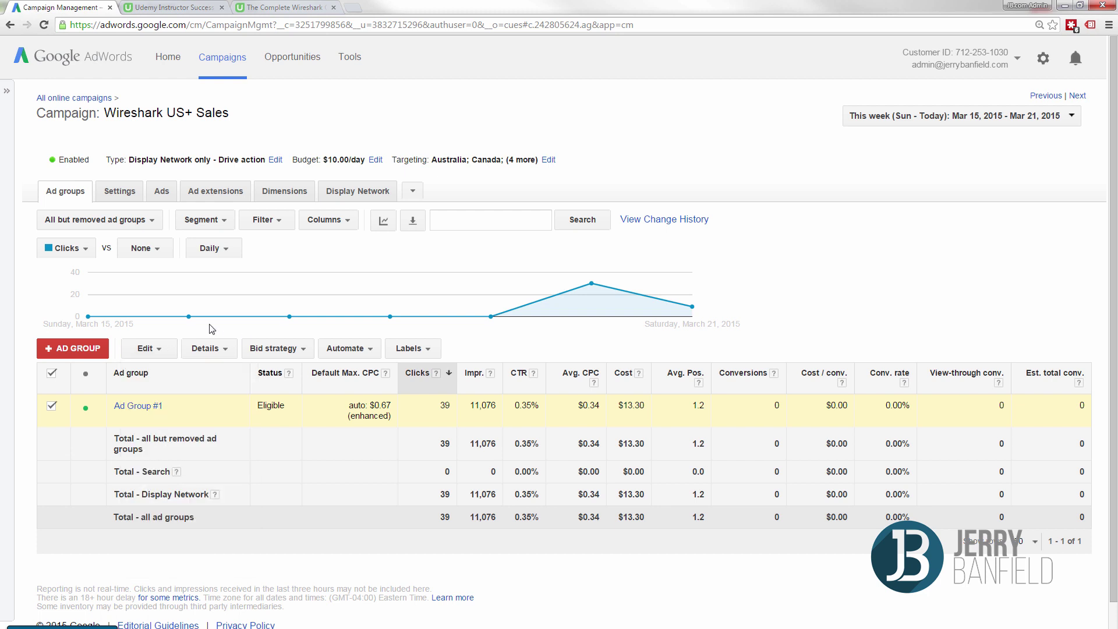
click(147, 349)
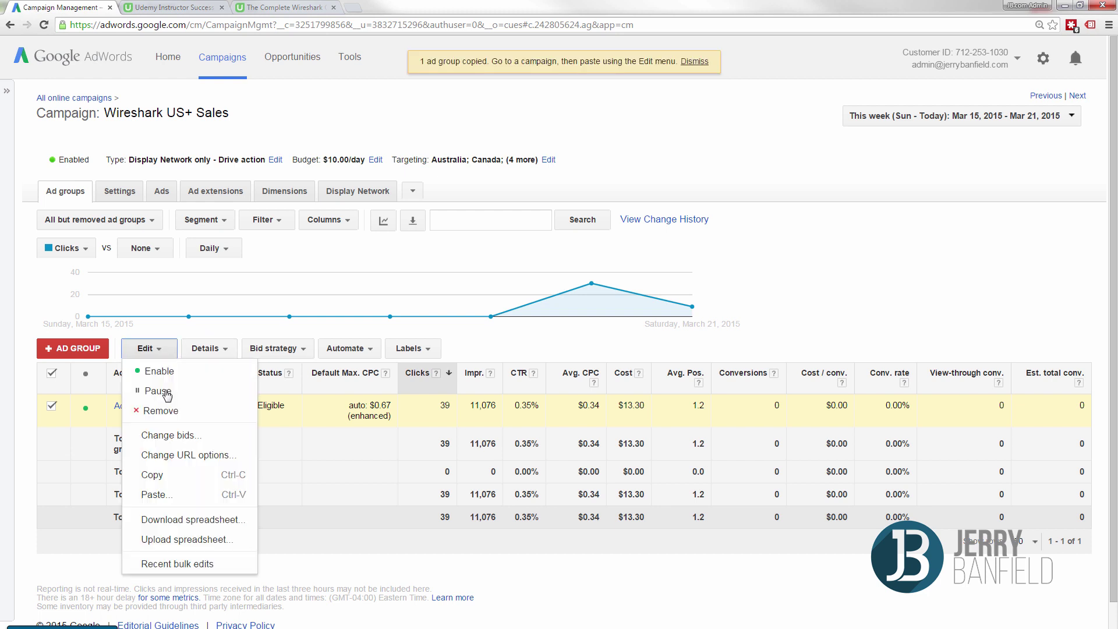
click(161, 495)
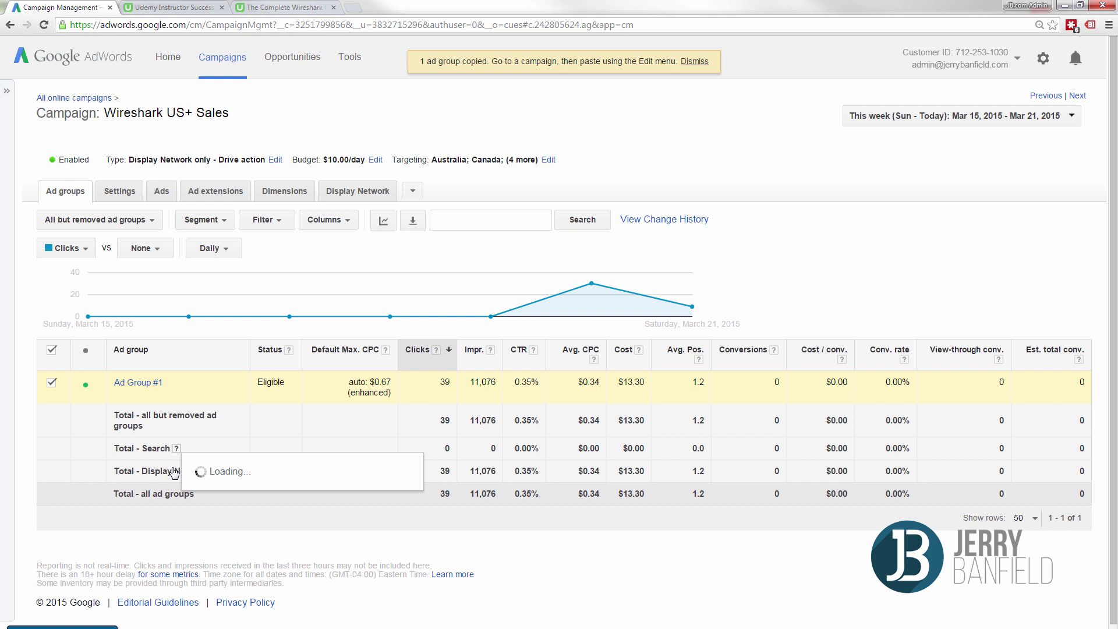
click(80, 415)
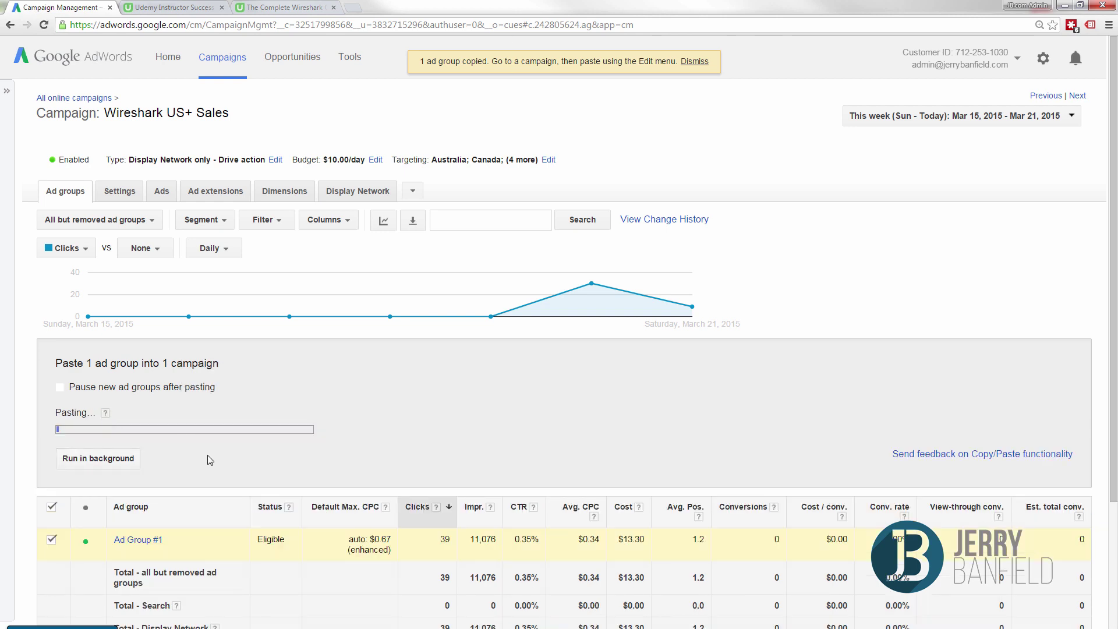
scroll(210, 461, down, 2)
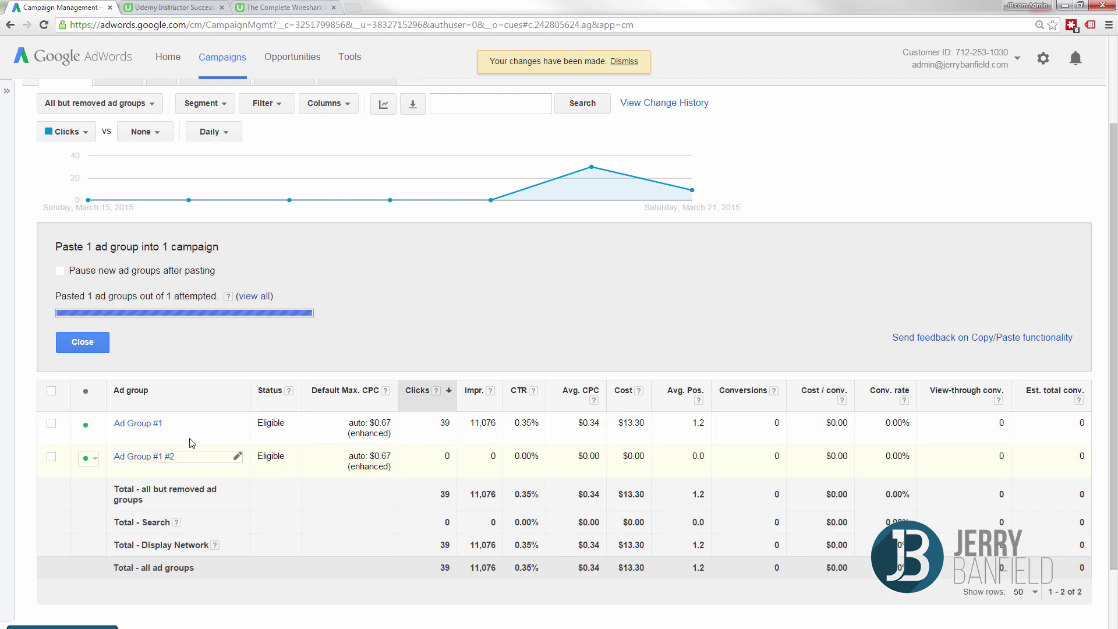
click(82, 342)
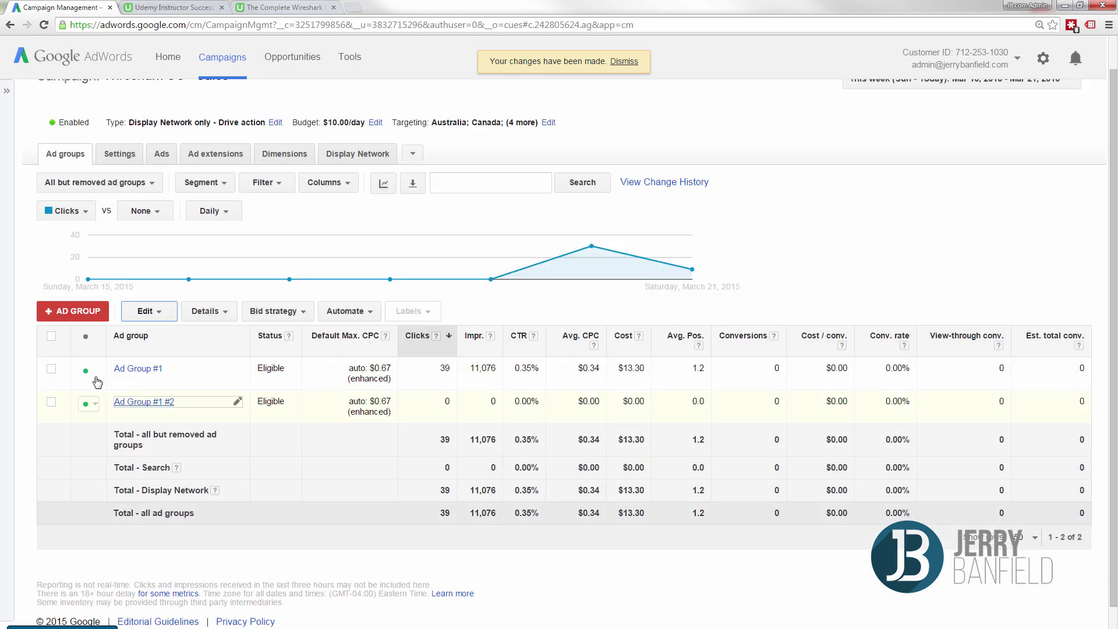
Step: Pause the original Ad Group #1 and rename its copy to 'Ad Group #1 free'
click(89, 371)
click(110, 409)
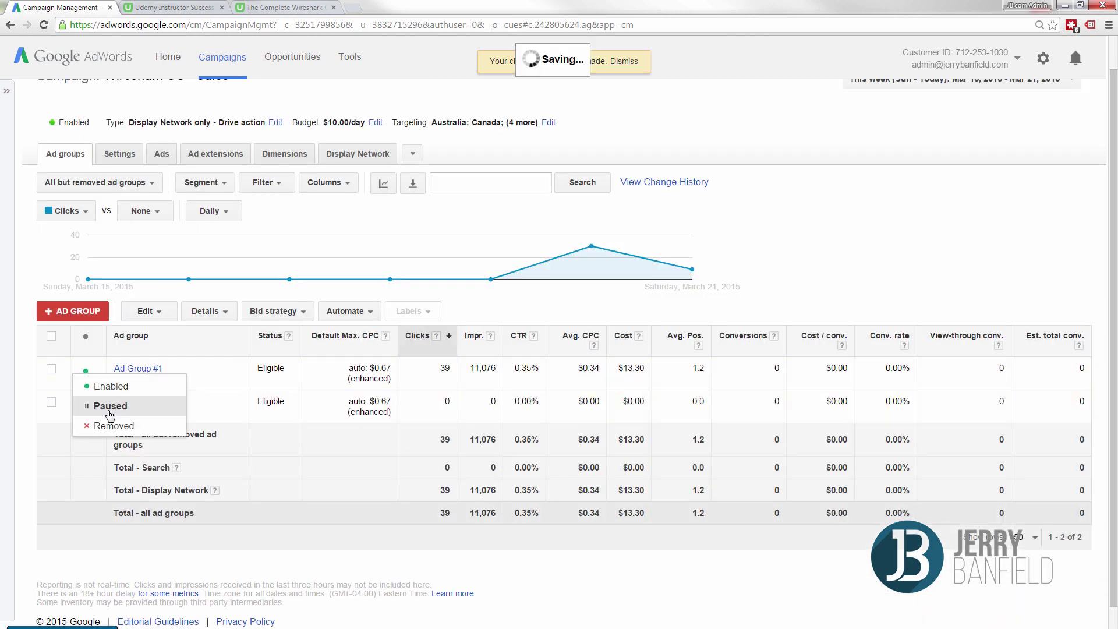
click(239, 403)
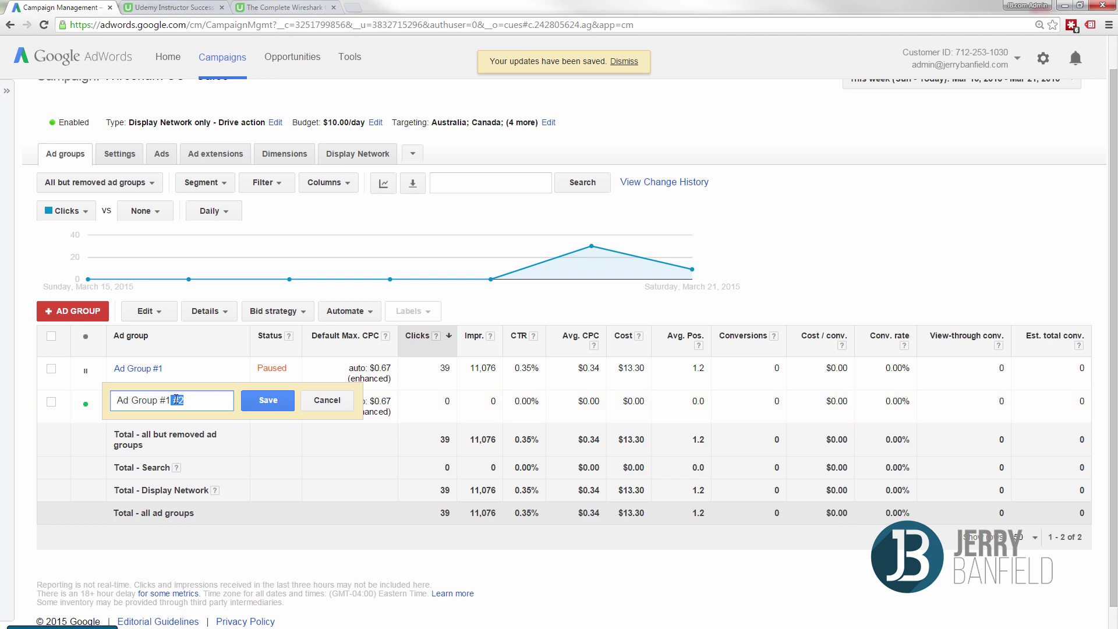
text(free)
click(275, 406)
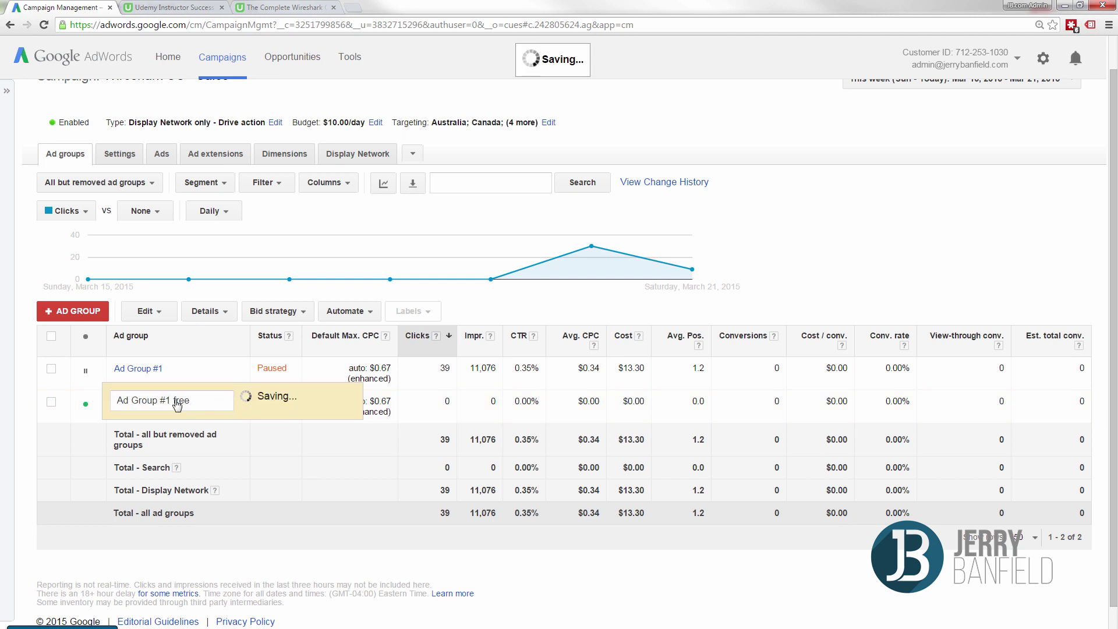
Step: Bring up the campaign's Ads tab and scroll through the ads table
click(161, 154)
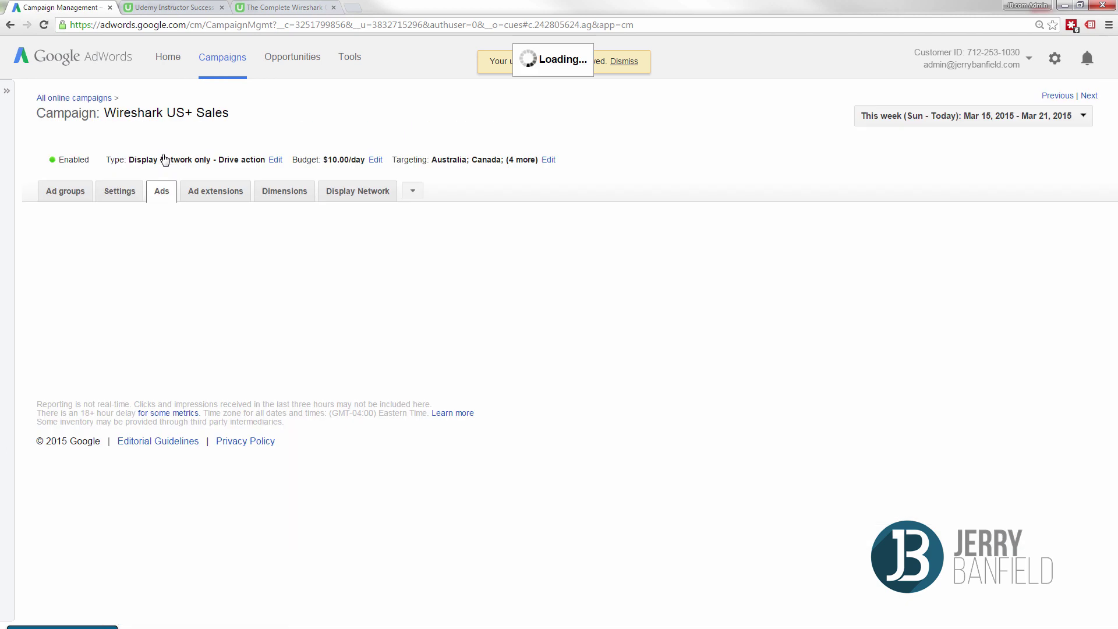
scroll(230, 466, down, 1)
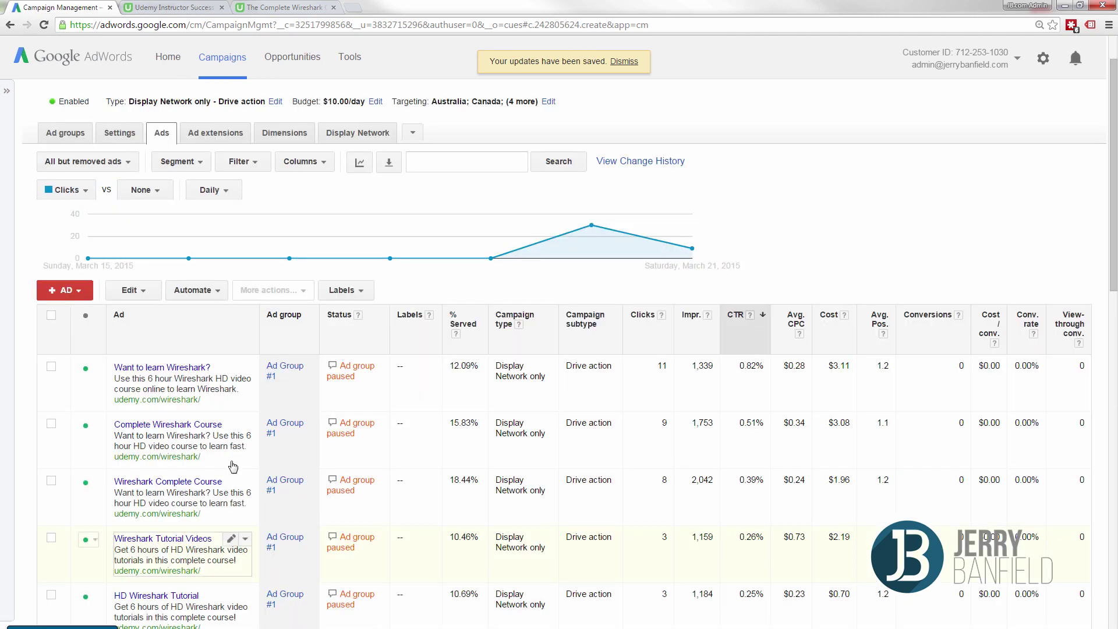
scroll(229, 443, down, 2)
scroll(188, 453, down, 10)
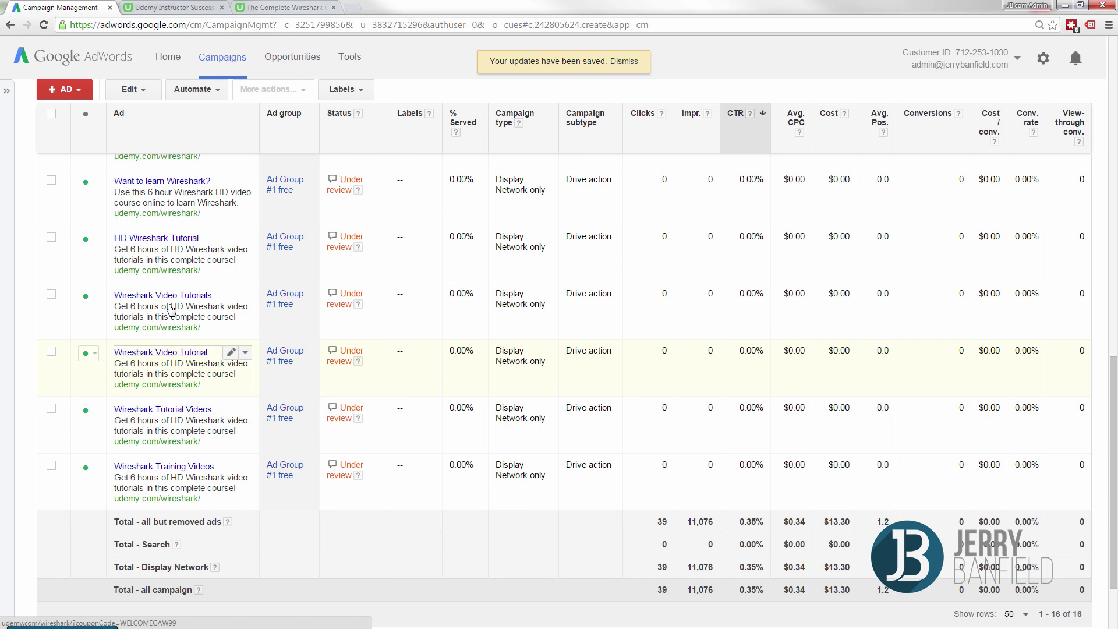
Step: Select the eight Ad Group #1 free ads, from Wireshark Training Videos to Complete Wireshark Course
scroll(187, 338, up, 1)
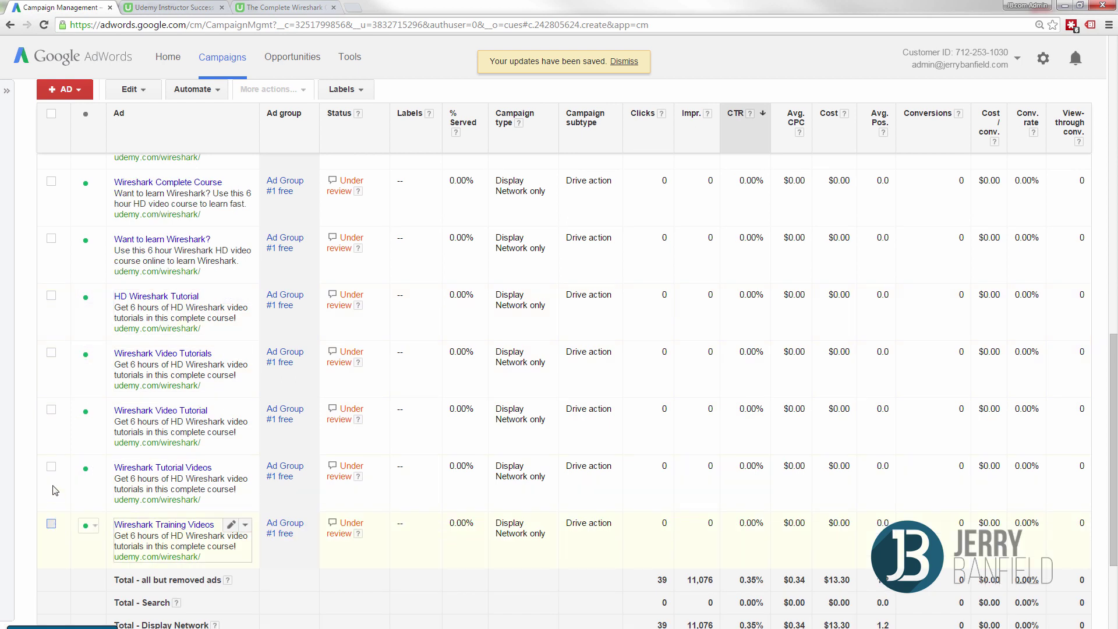
click(51, 524)
click(52, 466)
click(52, 410)
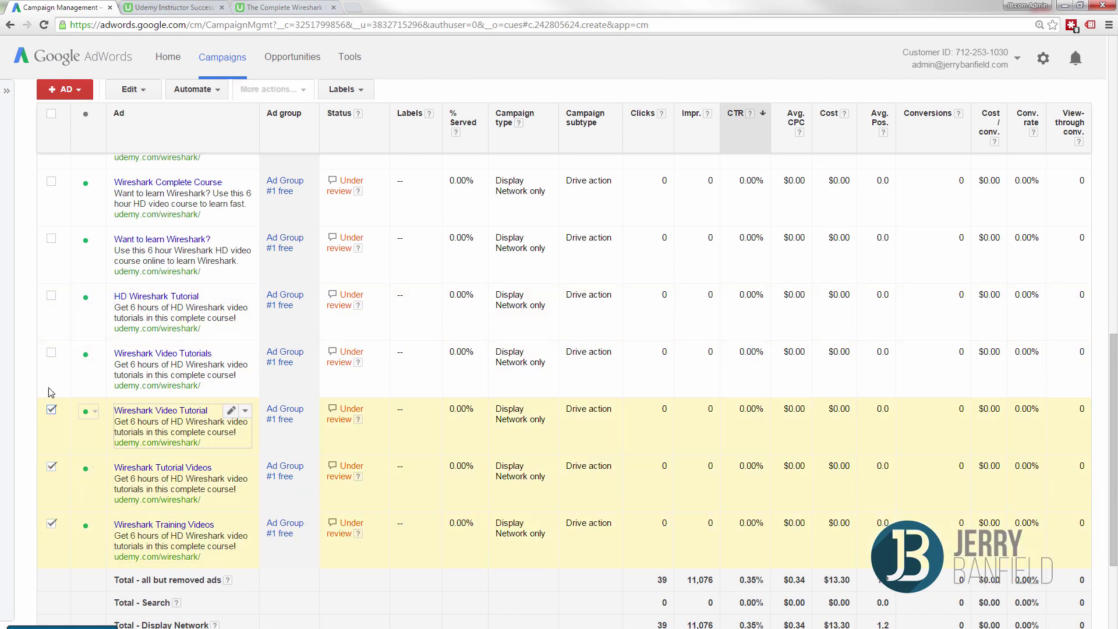
click(51, 353)
click(51, 295)
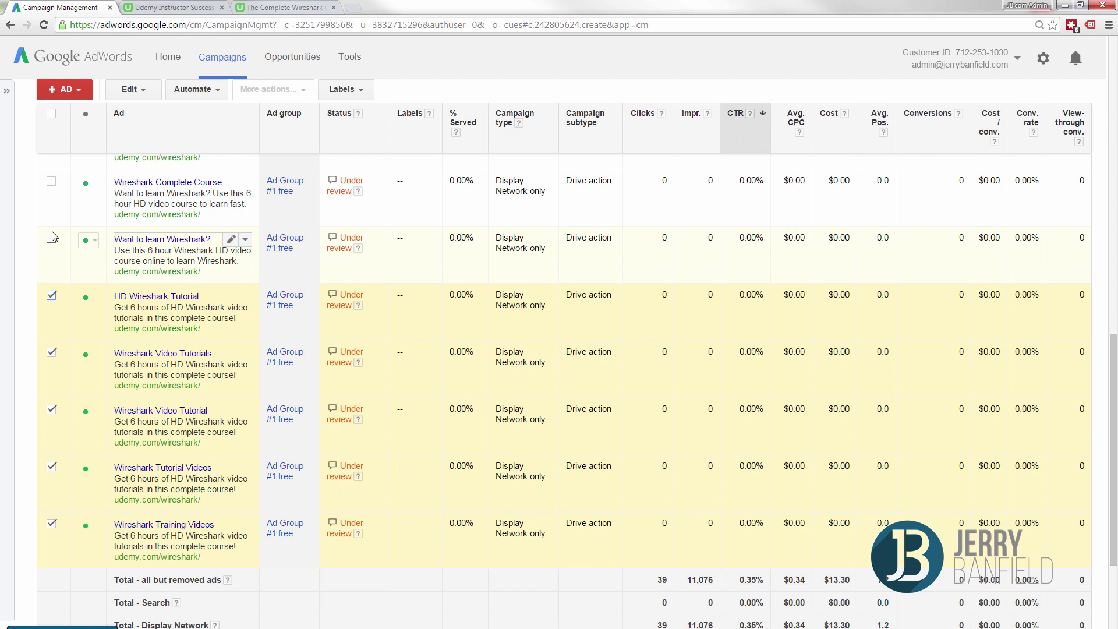
click(51, 237)
click(52, 181)
scroll(116, 323, up, 2)
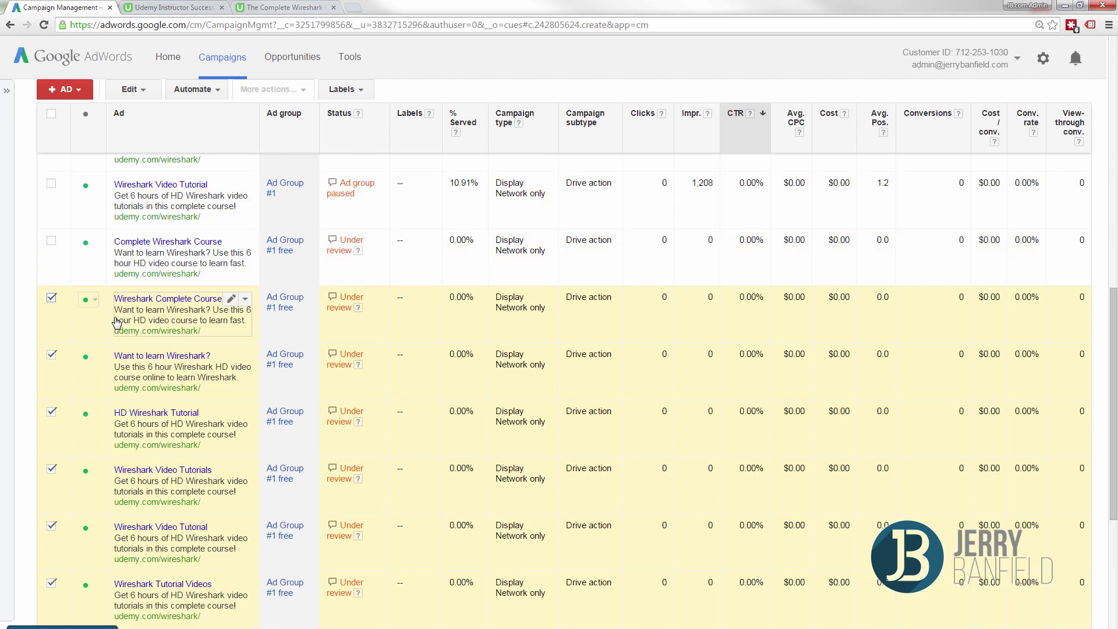
click(51, 240)
scroll(173, 367, down, 1)
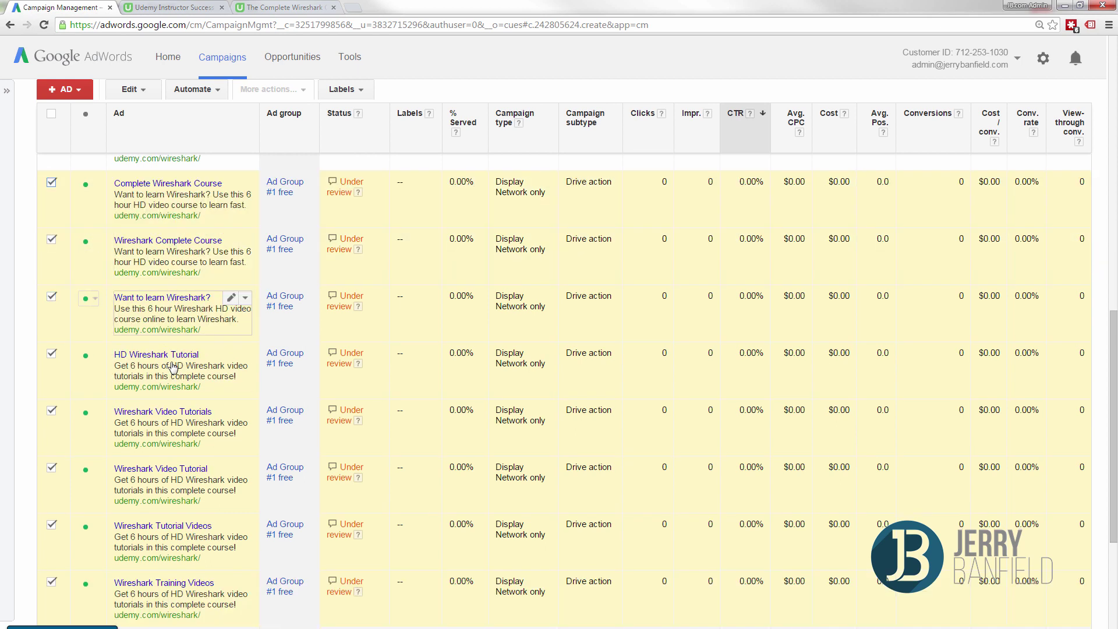
scroll(173, 367, down, 4)
Step: Paste the Udemy Wireshark coupon URL as the final URL of all eight ads
click(133, 89)
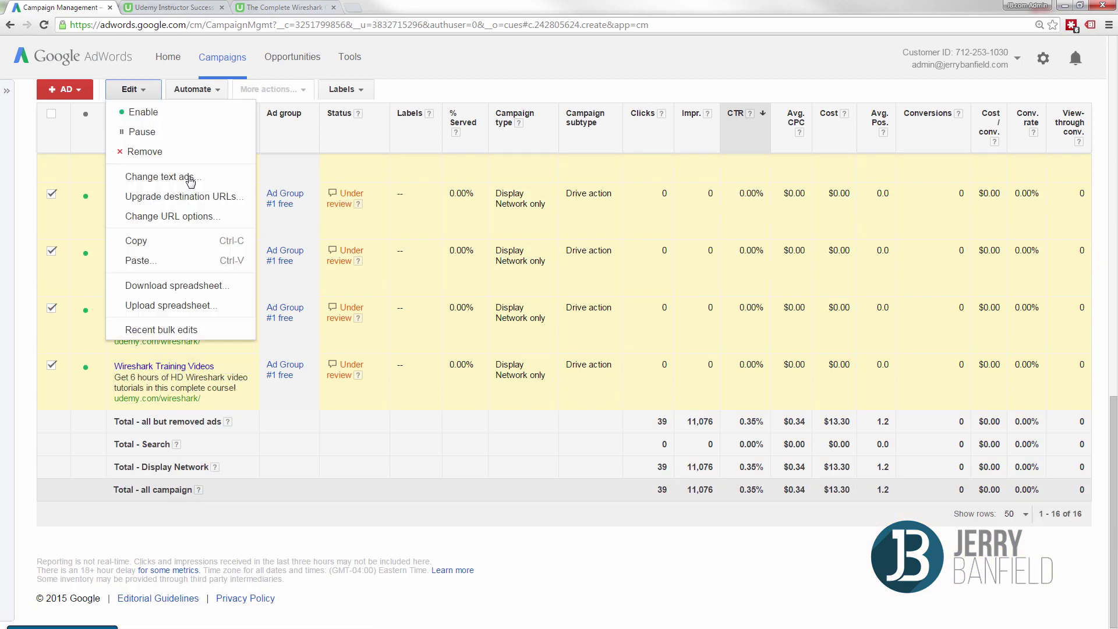
click(189, 178)
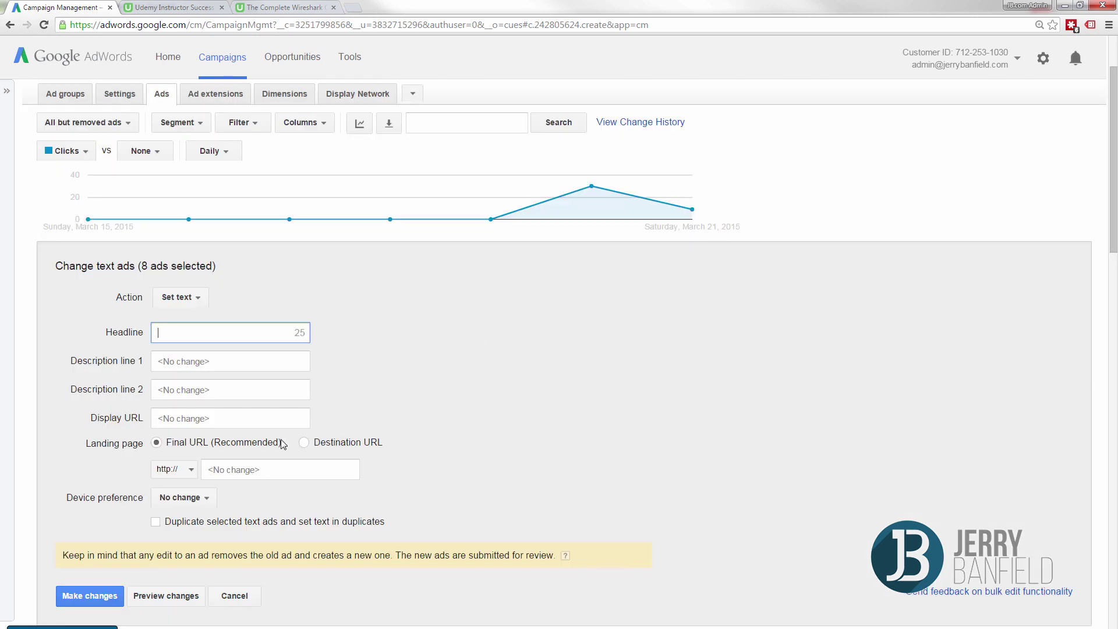
click(307, 469)
key(ctrl+v)
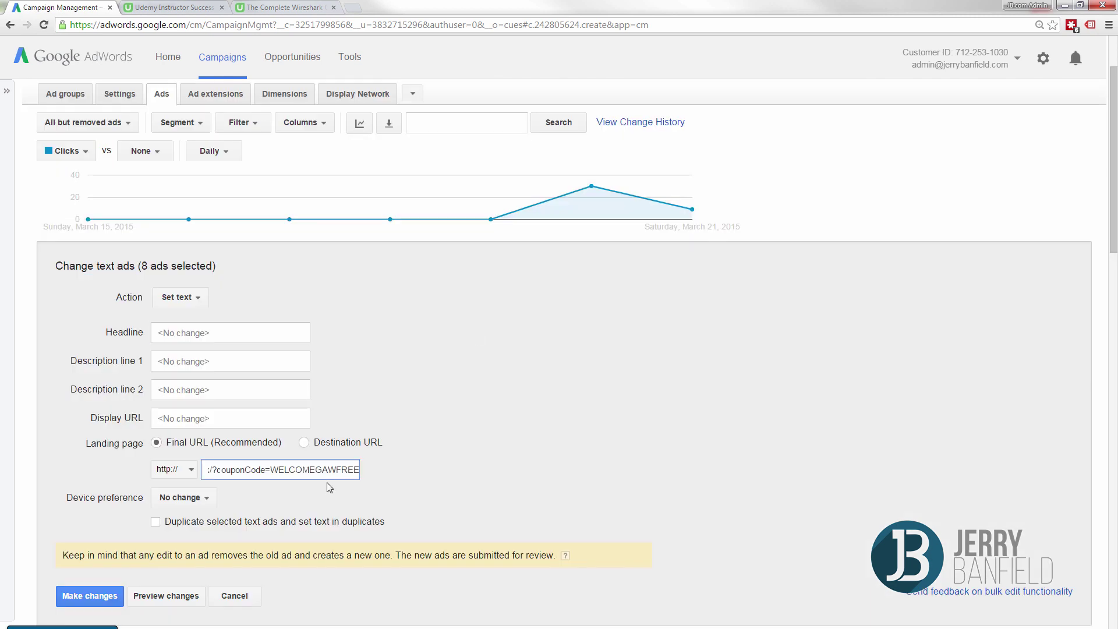
key(Home)
click(79, 596)
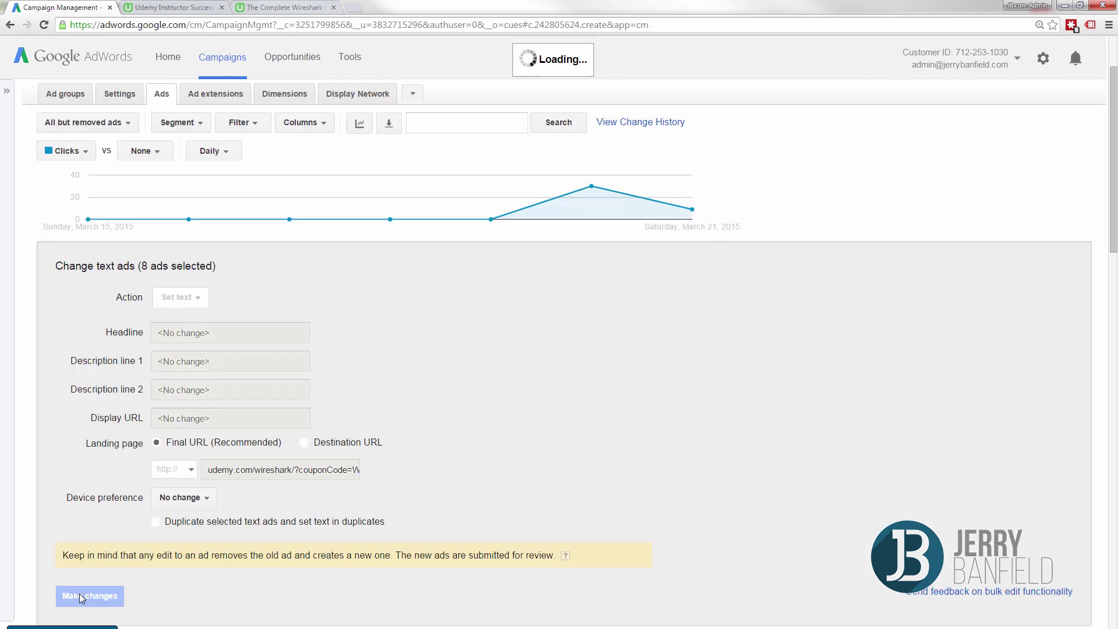
scroll(79, 593, down, 12)
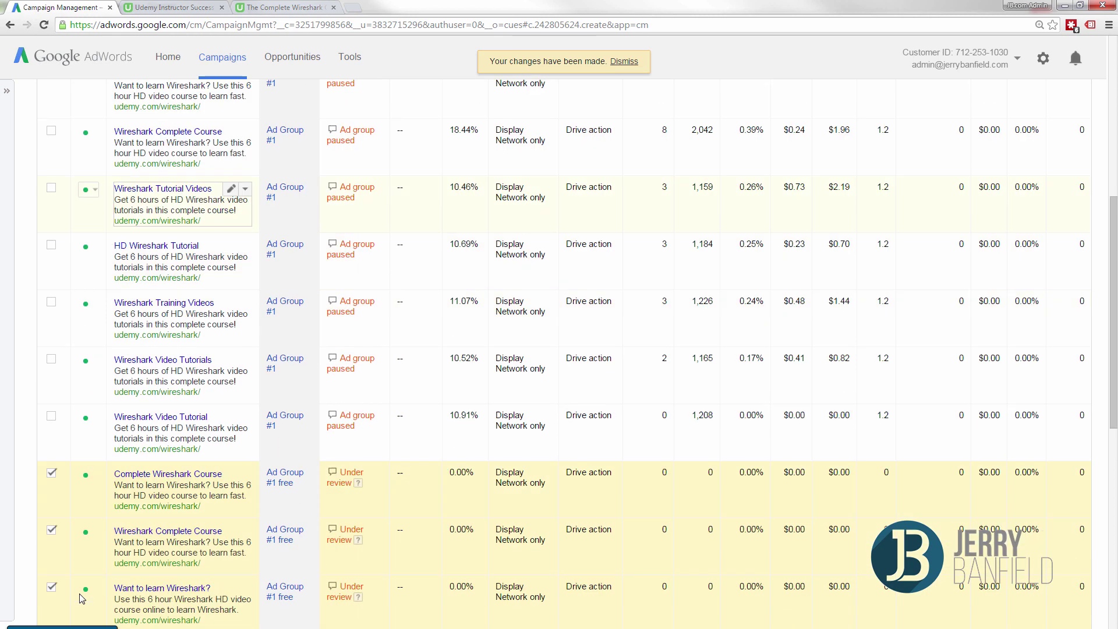
scroll(250, 431, down, 6)
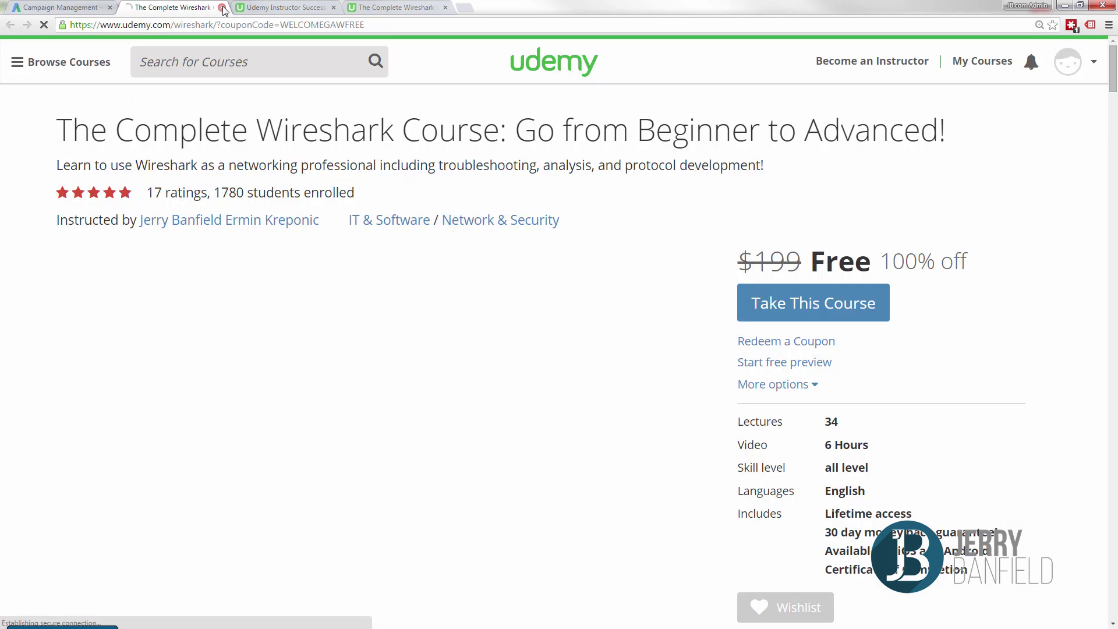
key(ctrl+w)
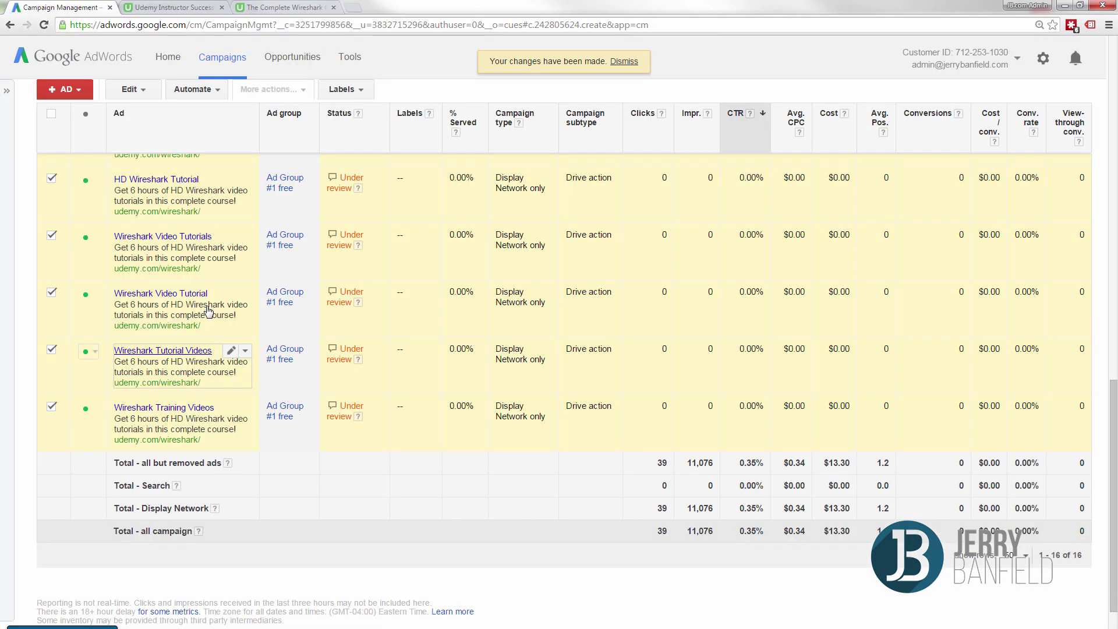
scroll(55, 266, up, 15)
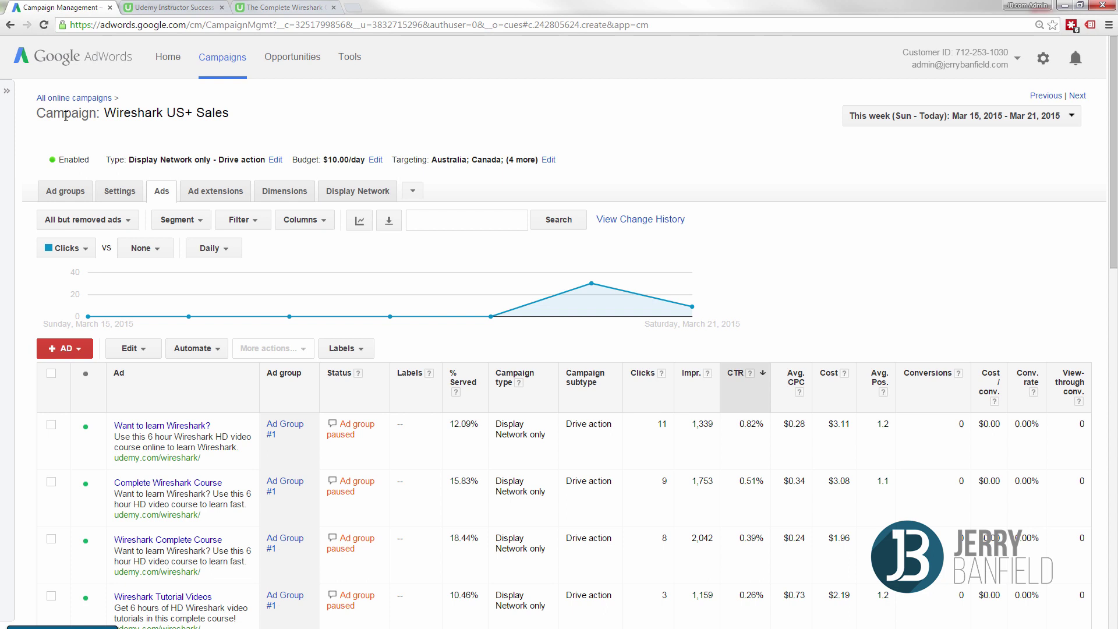
Step: Open Wireshark Global Sales and copy-paste Ad Group #1 to create Ad Group #1 #2
click(70, 98)
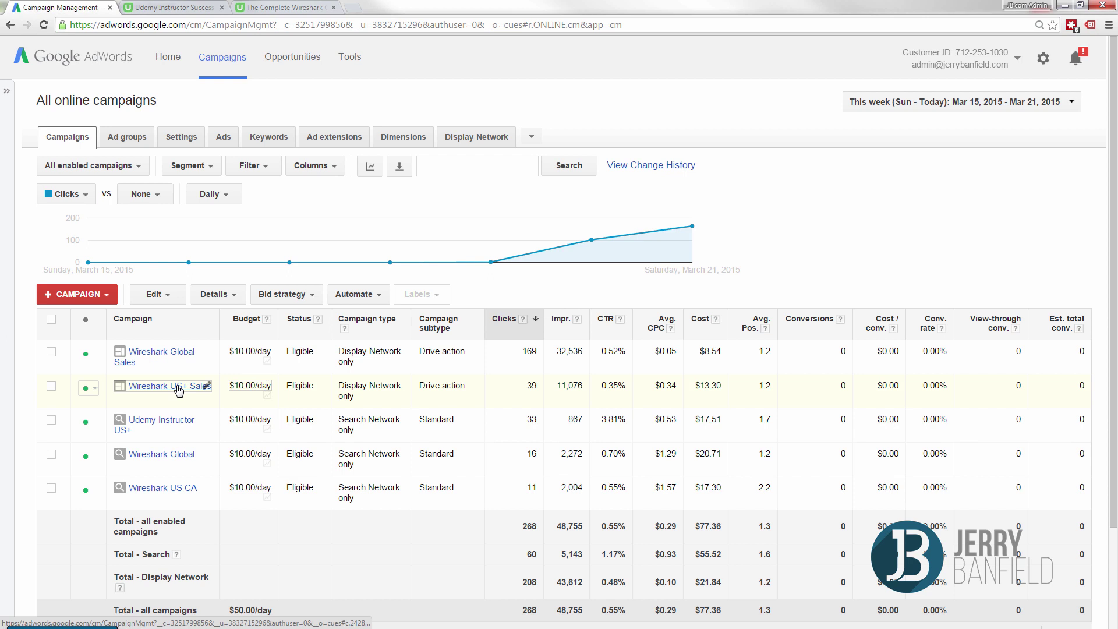
click(175, 353)
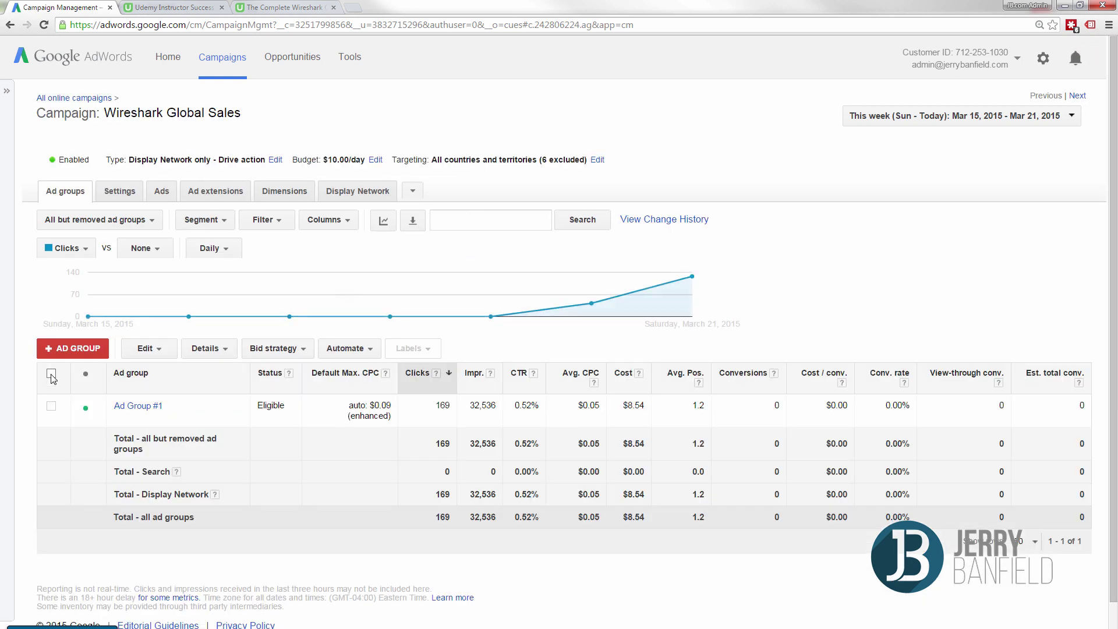
click(51, 375)
click(156, 347)
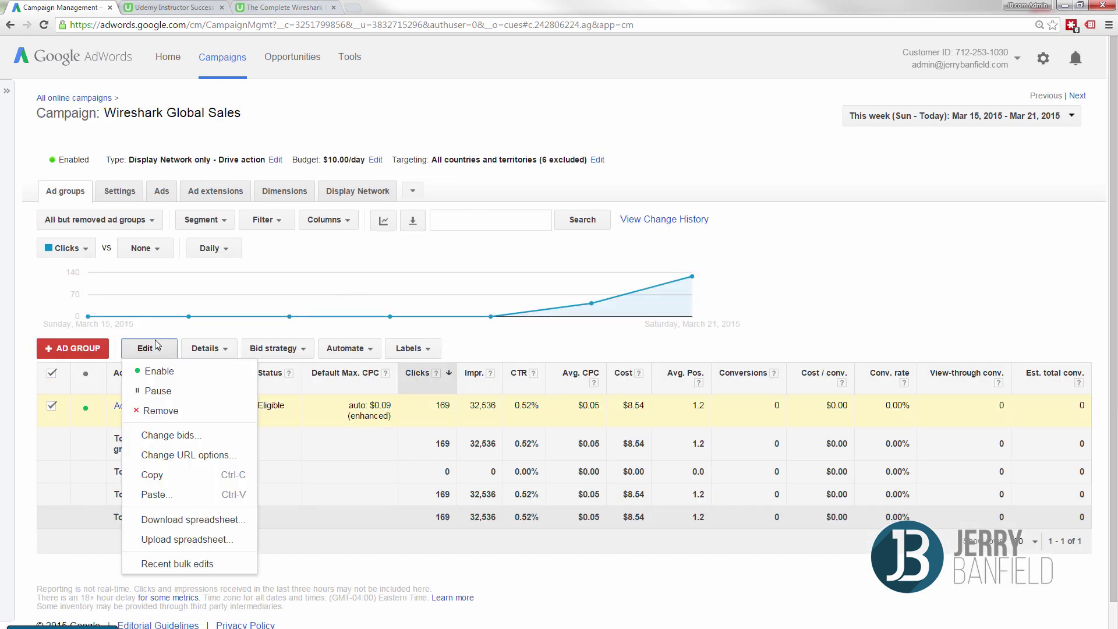
click(181, 476)
click(147, 348)
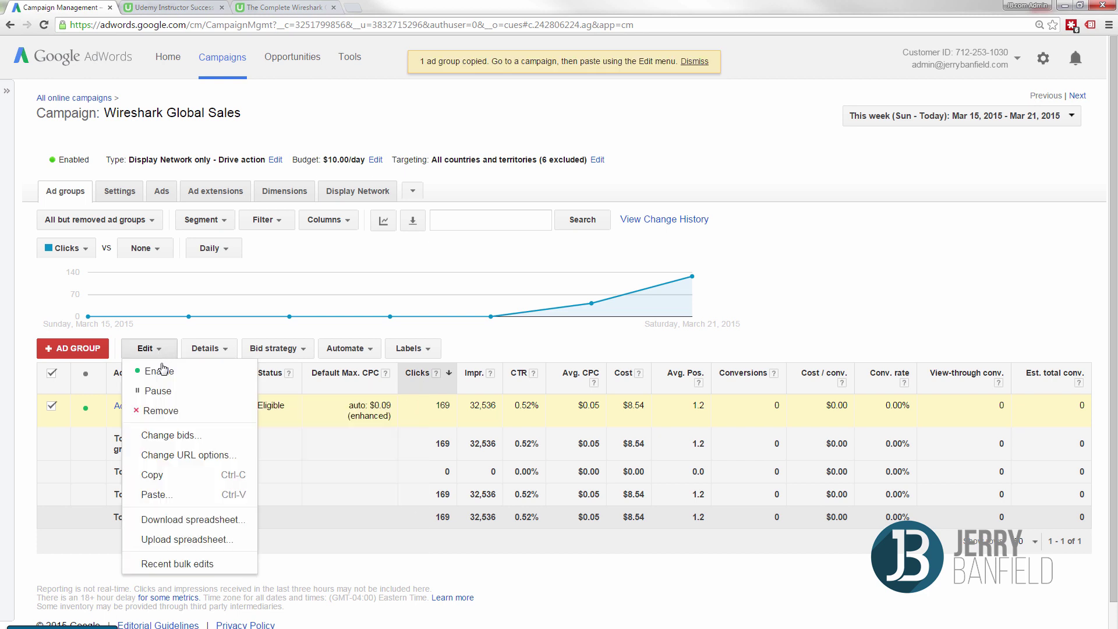
click(167, 495)
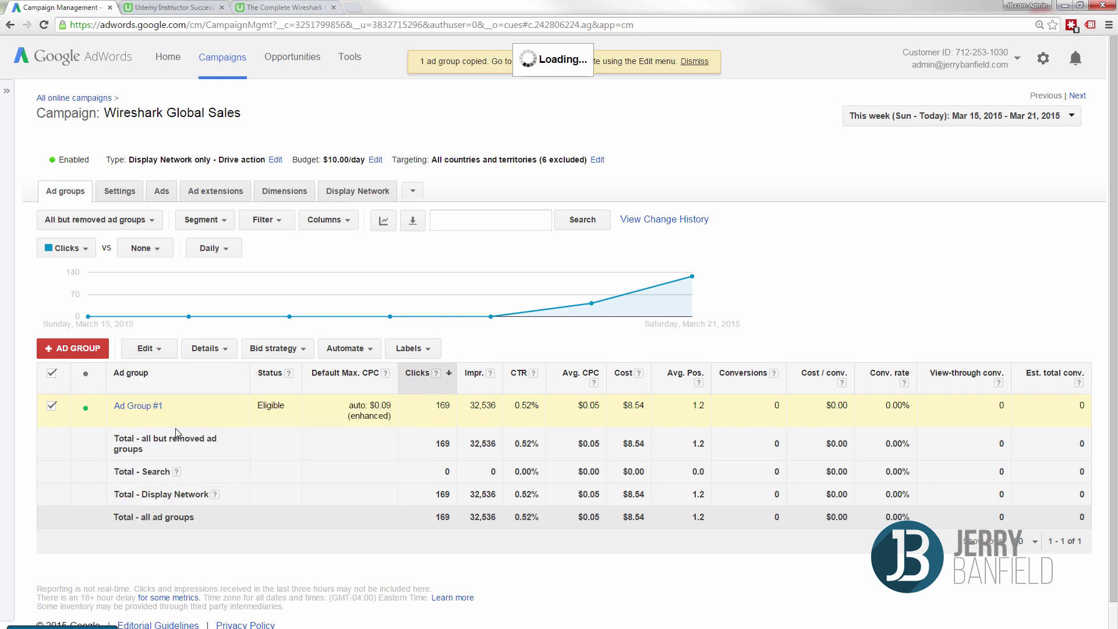
click(73, 418)
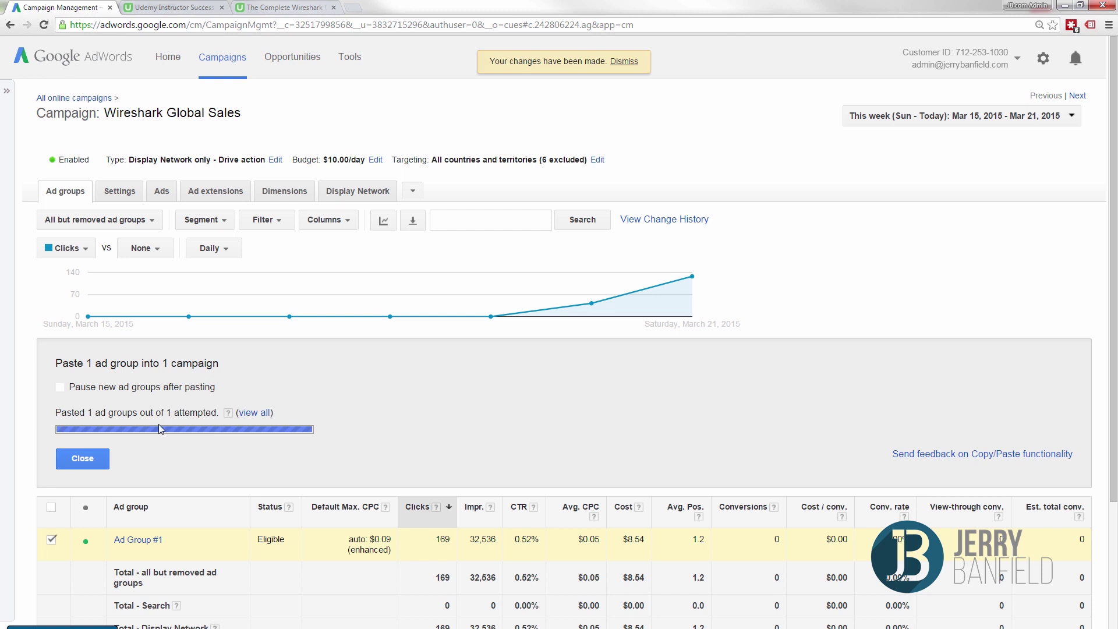
Step: Pause Ad Group #1 and rename its pasted copy to 'Ad Group #1 free'
click(85, 460)
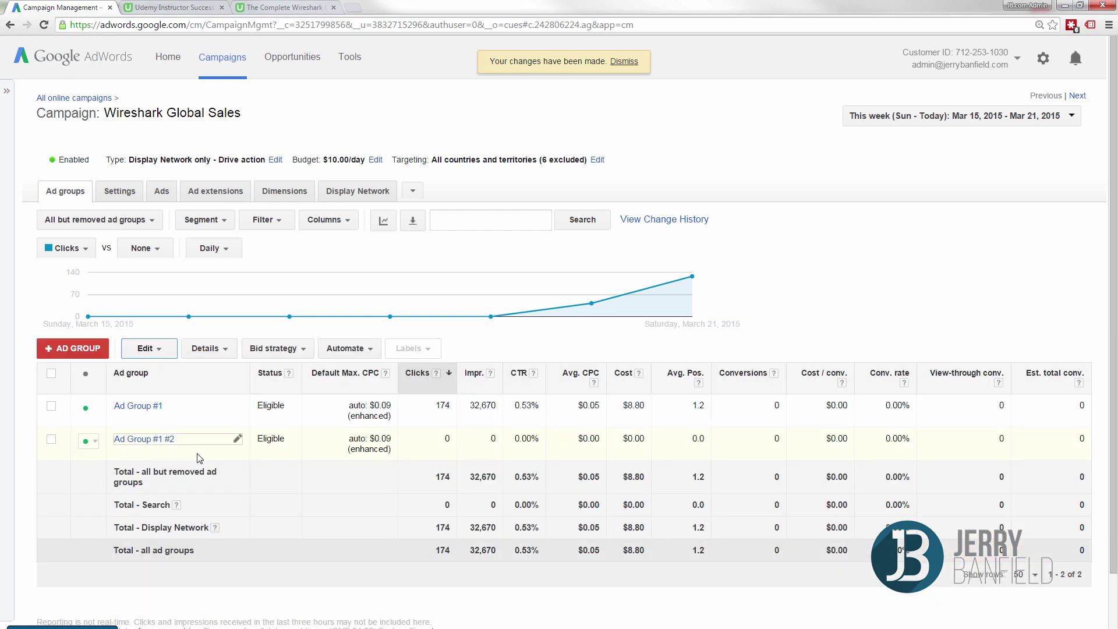
click(84, 409)
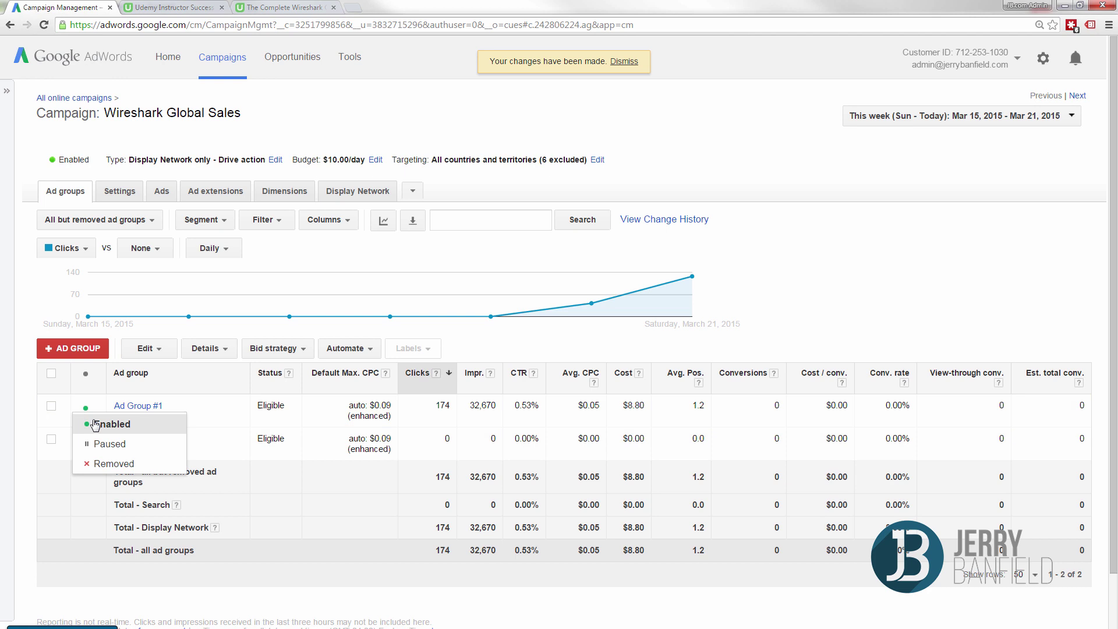
click(96, 442)
click(235, 442)
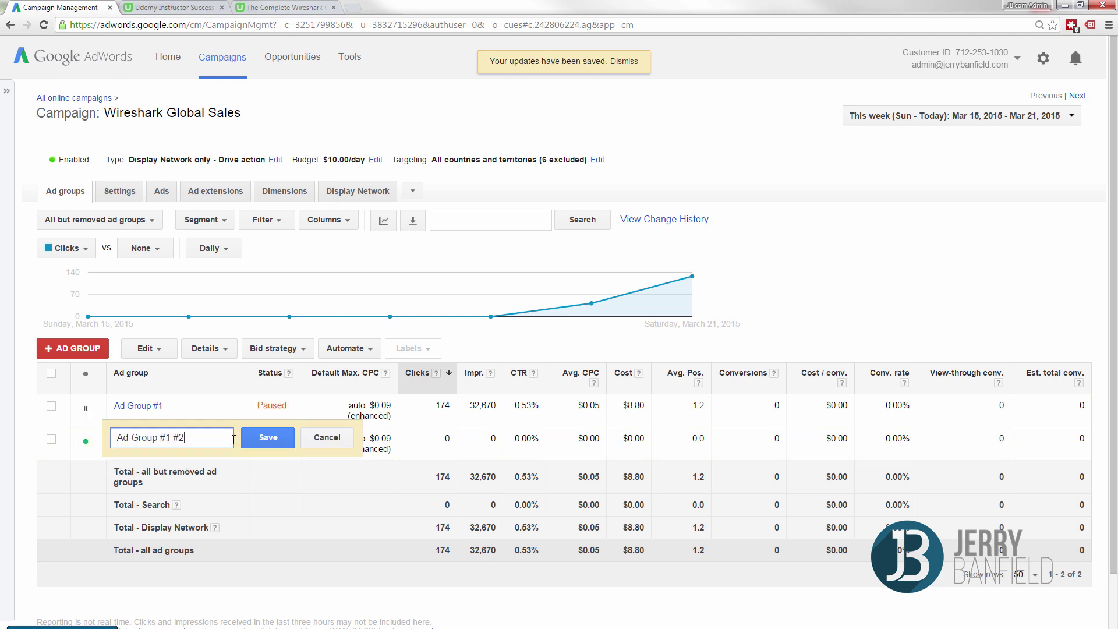
text(free)
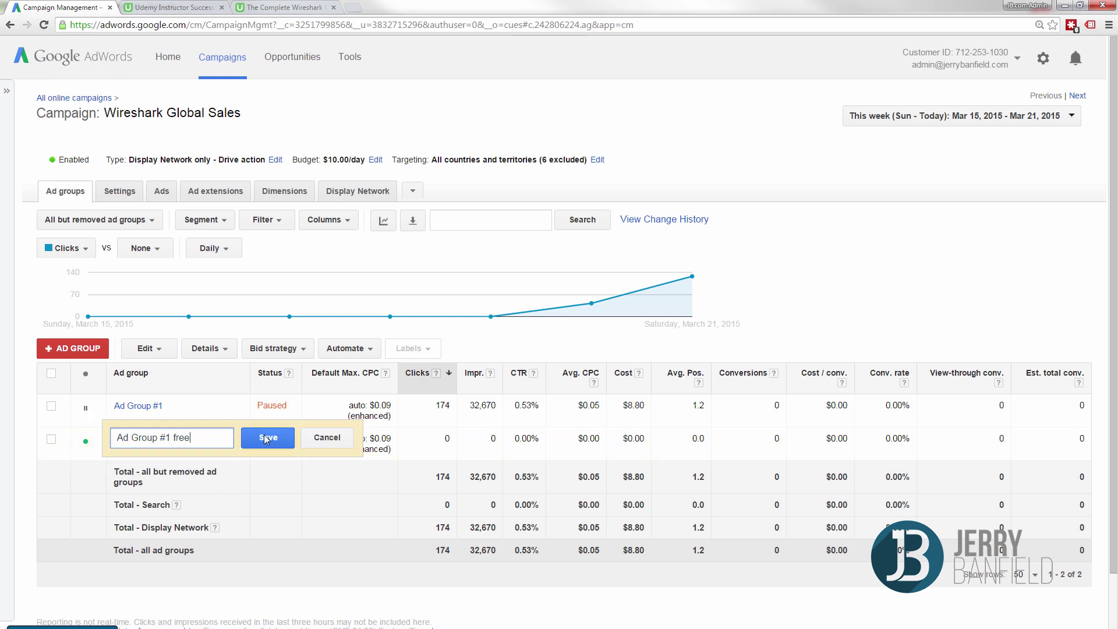
click(268, 437)
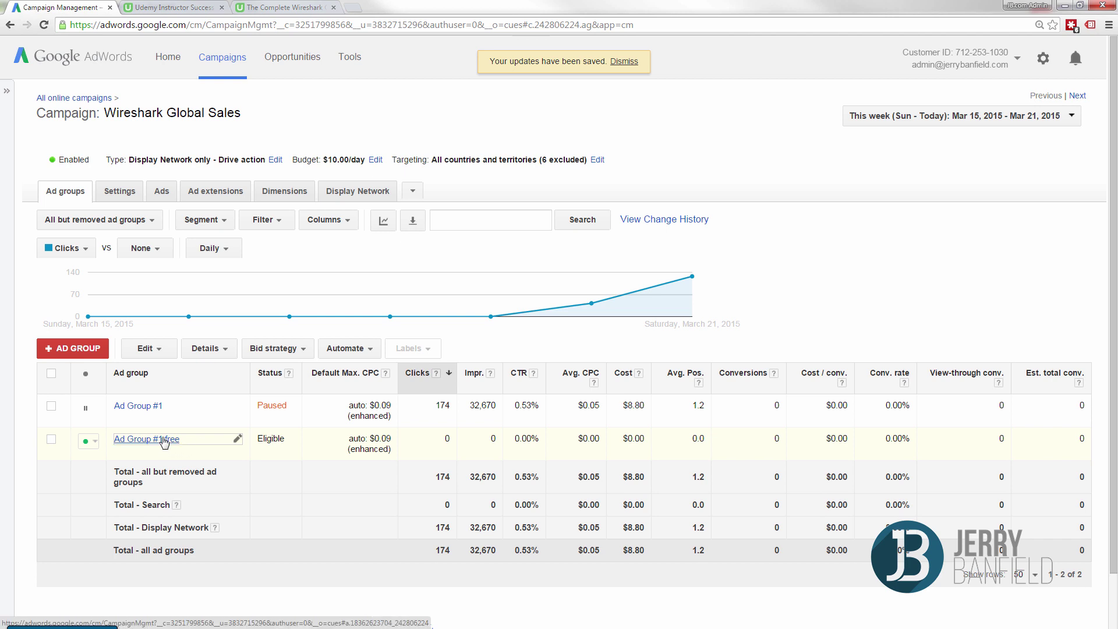
Step: Open Ad Group #1 free and show all but removed ads in its list
click(164, 441)
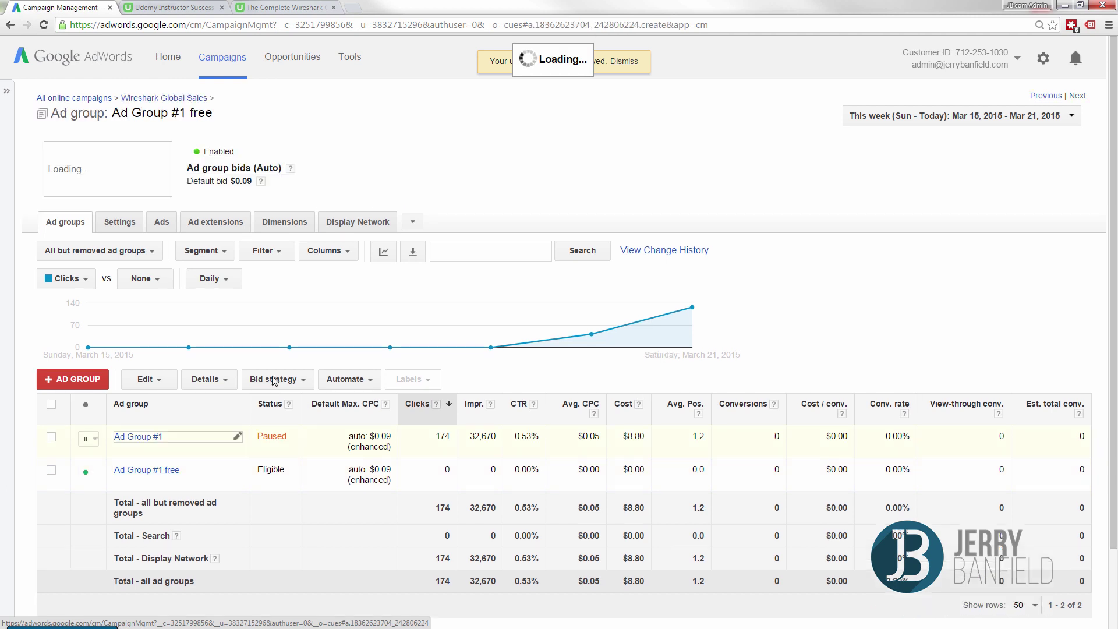
scroll(213, 394, down, 5)
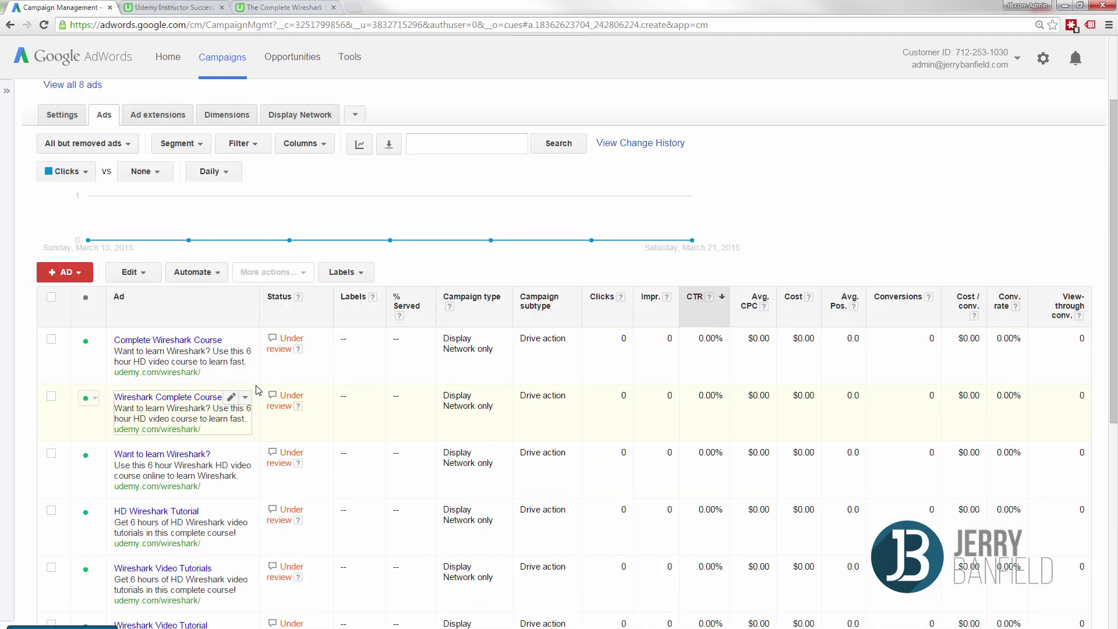
scroll(198, 395, down, 1)
scroll(187, 392, up, 3)
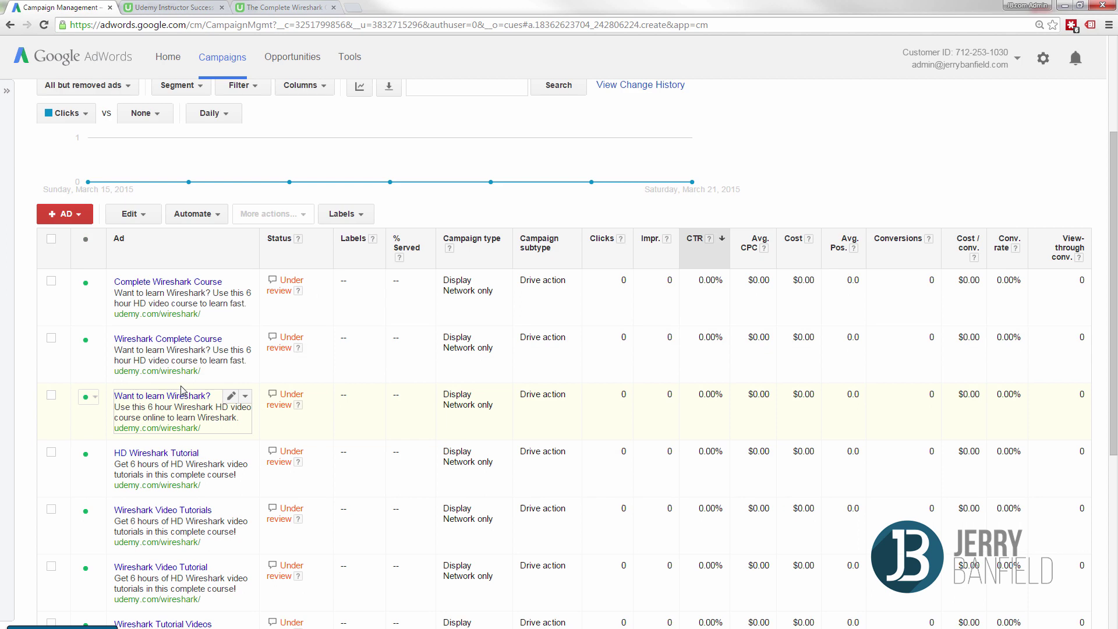
scroll(69, 302, up, 2)
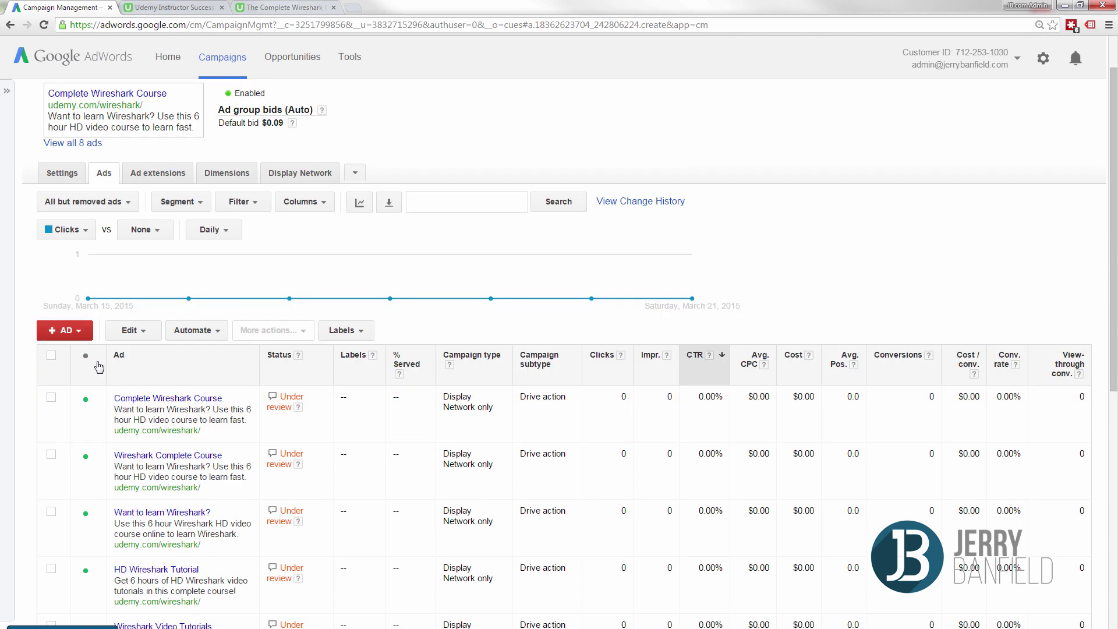
scroll(108, 406, down, 3)
scroll(107, 406, down, 4)
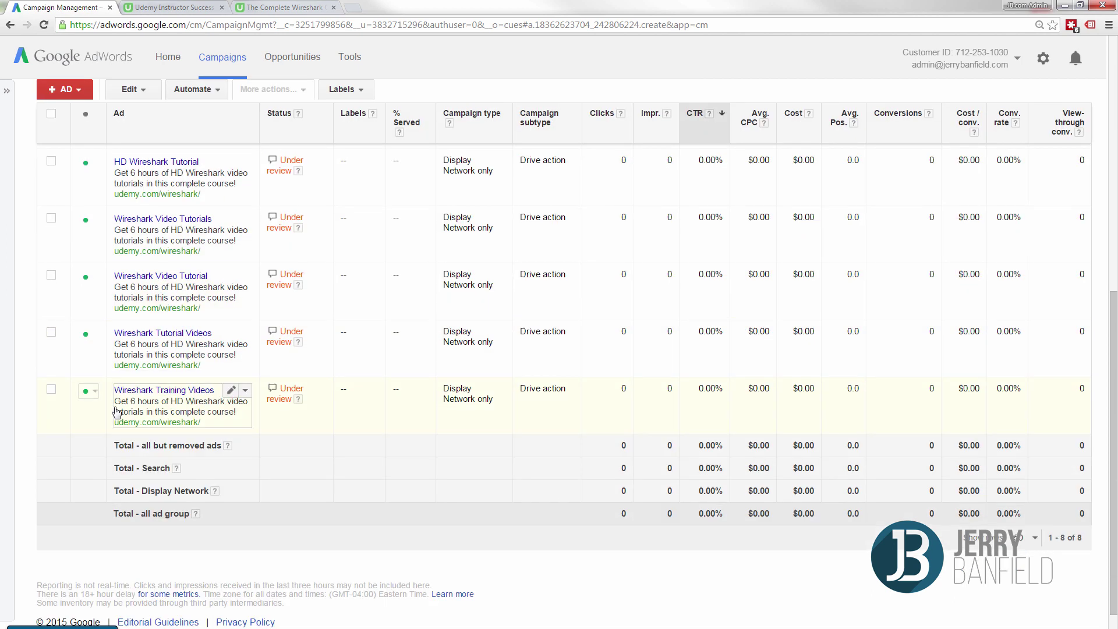
scroll(117, 412, up, 5)
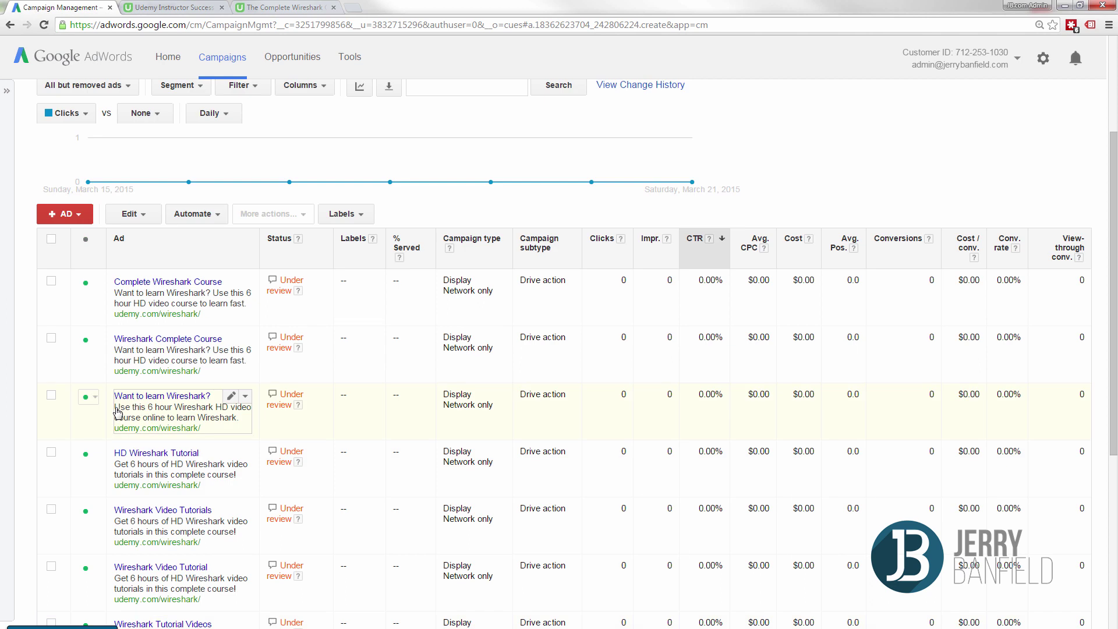
scroll(118, 412, up, 1)
click(91, 146)
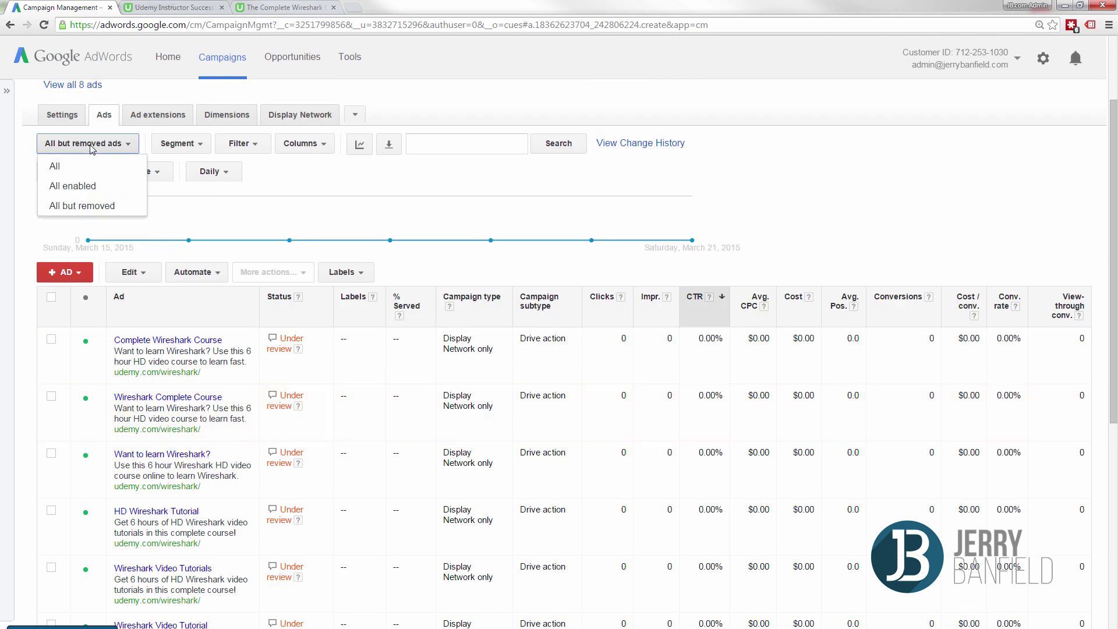
click(82, 206)
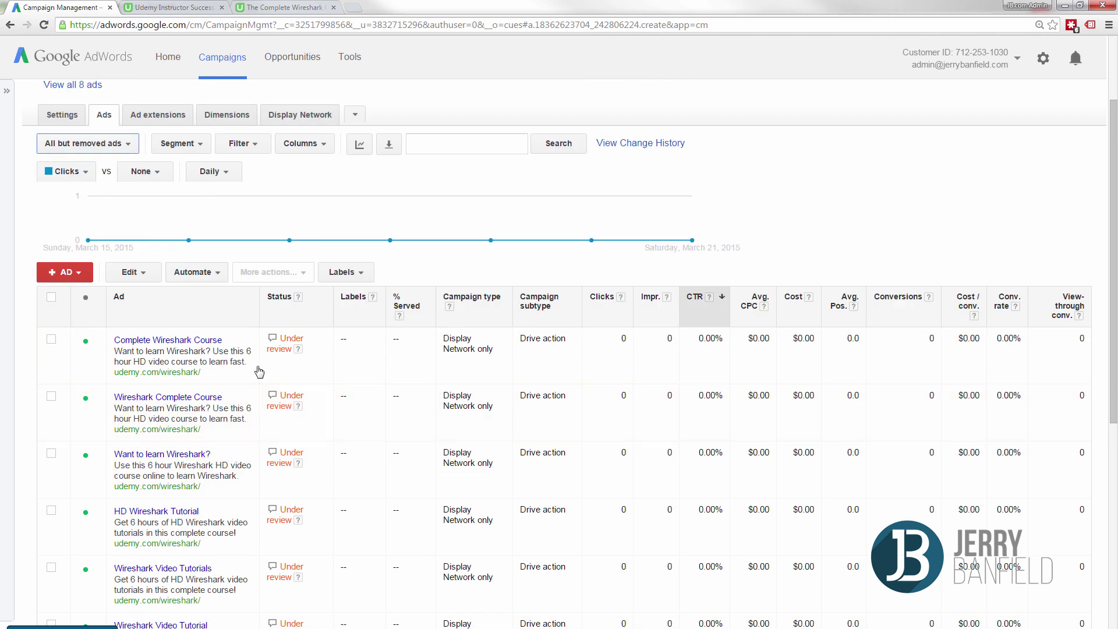
scroll(268, 379, down, 4)
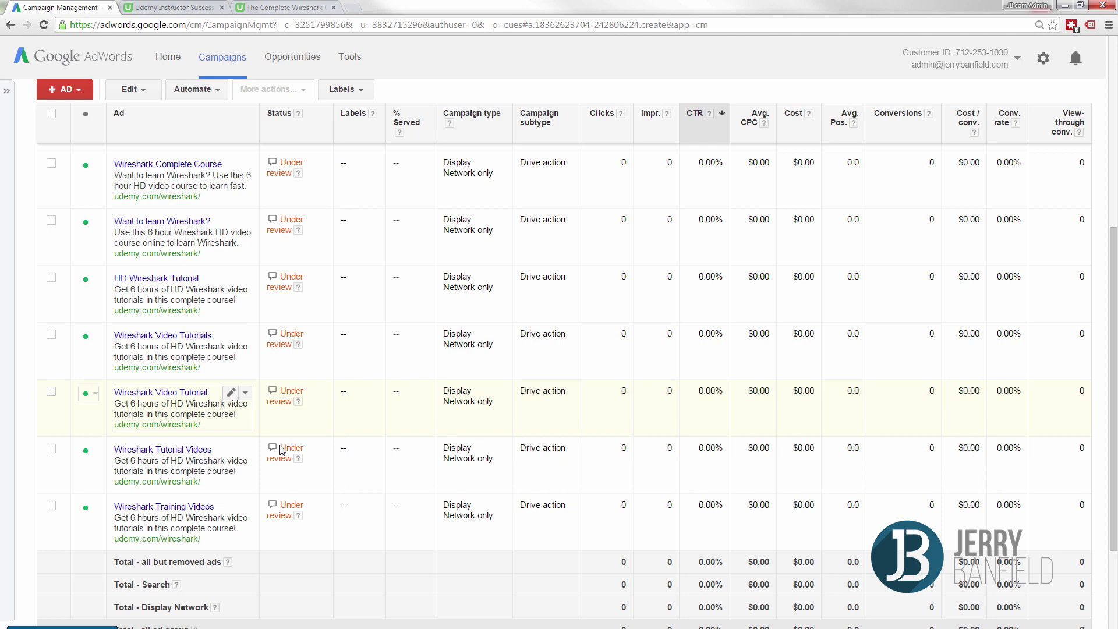
scroll(282, 452, up, 3)
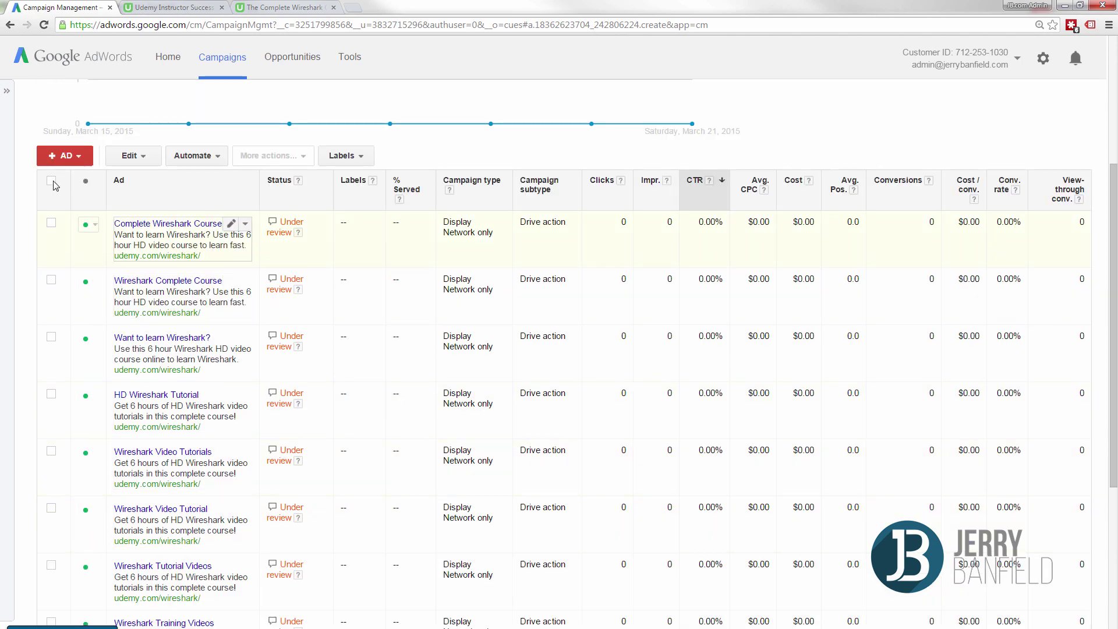
Step: Select all eight ads and set their final URL to the Udemy coupon landing URL
click(51, 181)
scroll(302, 375, down, 2)
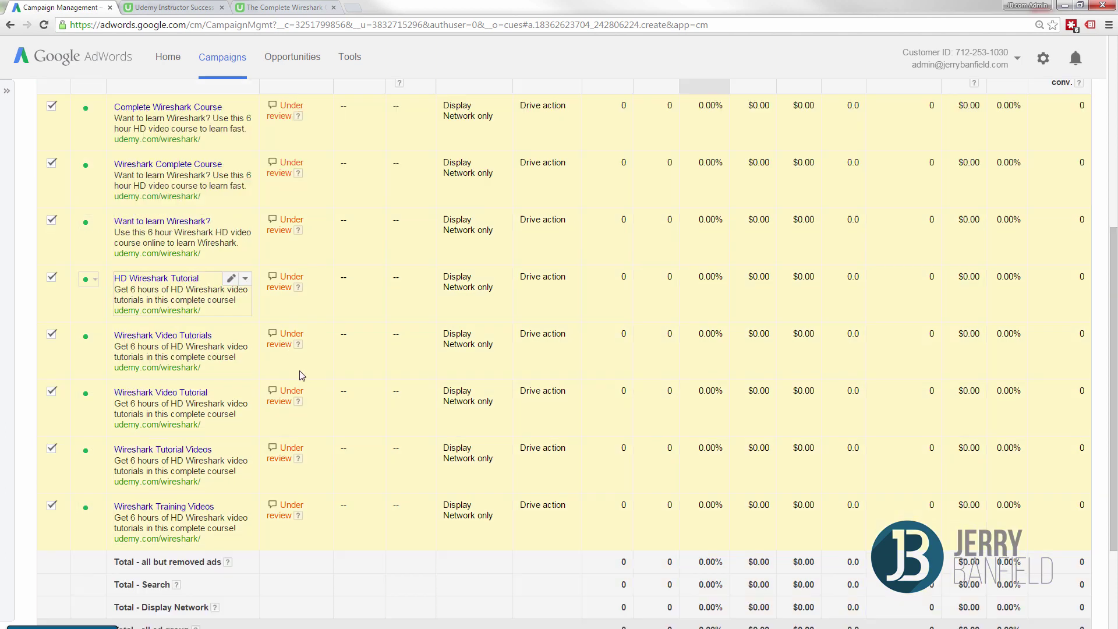
scroll(302, 376, up, 6)
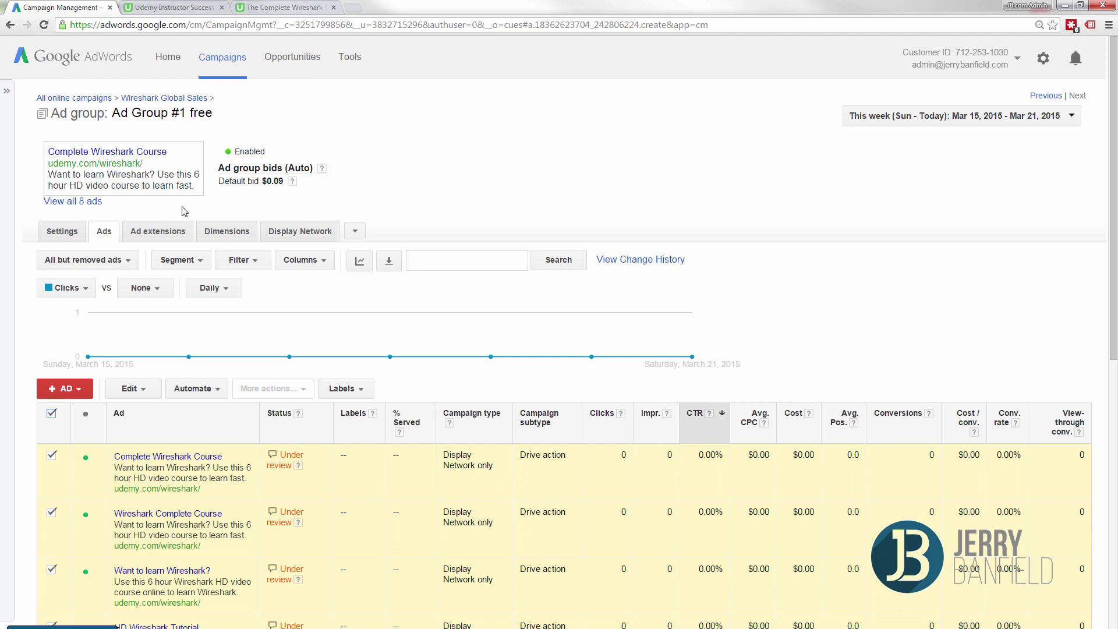
click(129, 391)
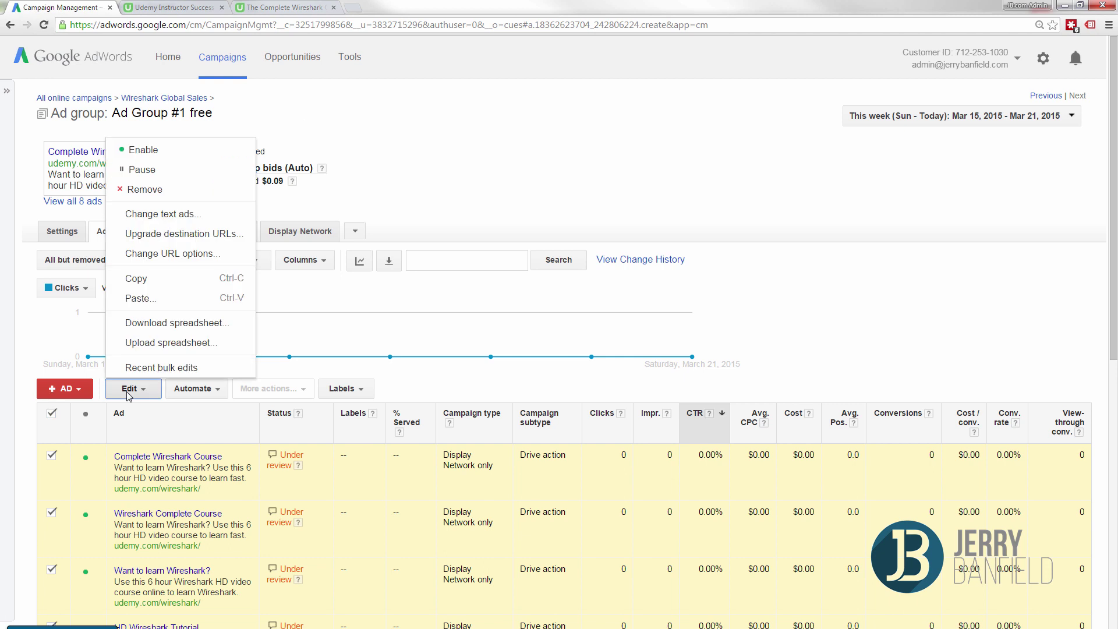
click(175, 215)
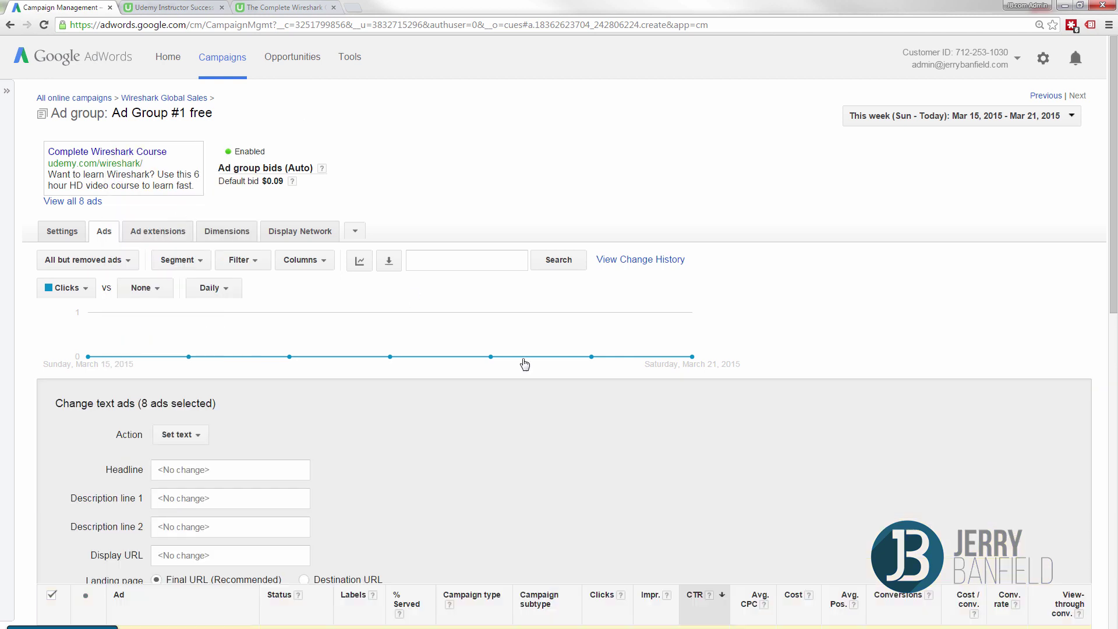
click(223, 605)
key(ctrl+v)
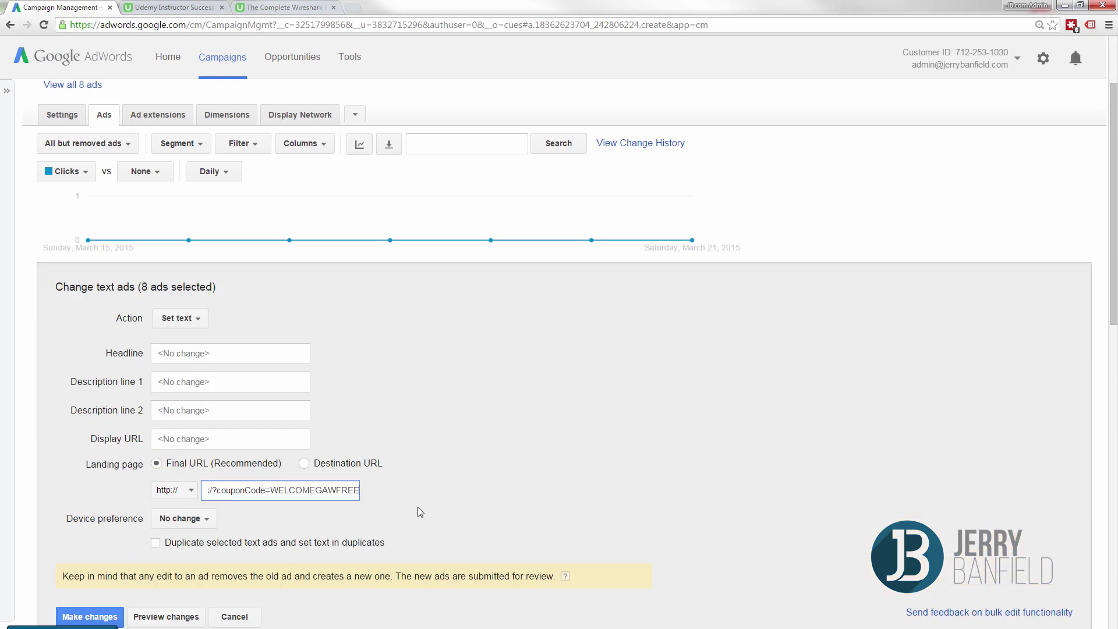
scroll(417, 509, down, 3)
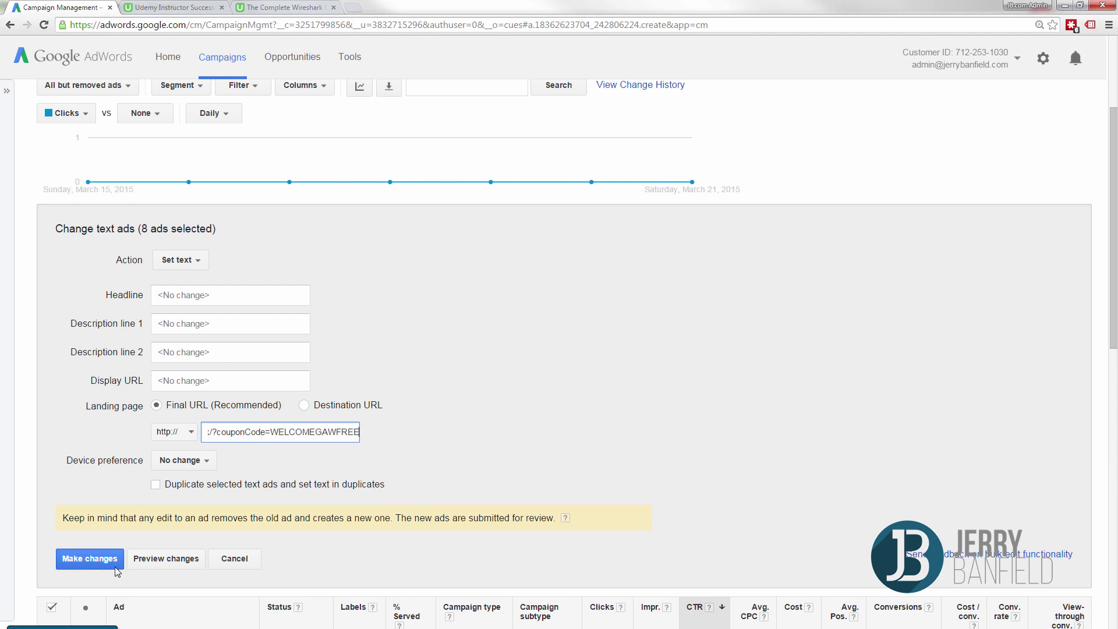
click(90, 558)
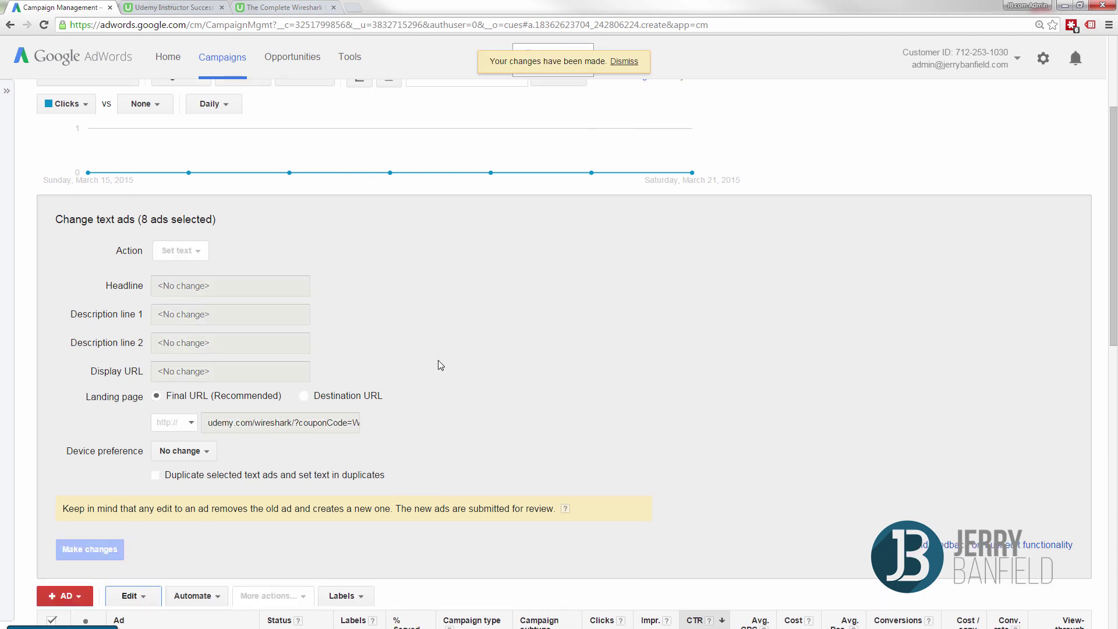
scroll(151, 362, down, 4)
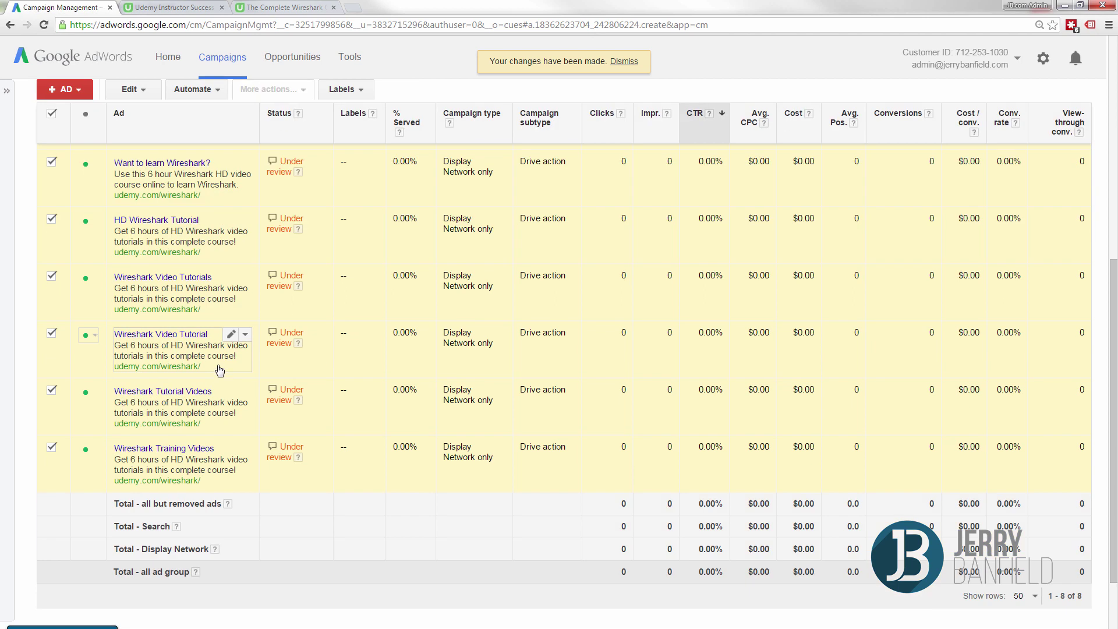
scroll(221, 374, up, 5)
scroll(220, 375, up, 2)
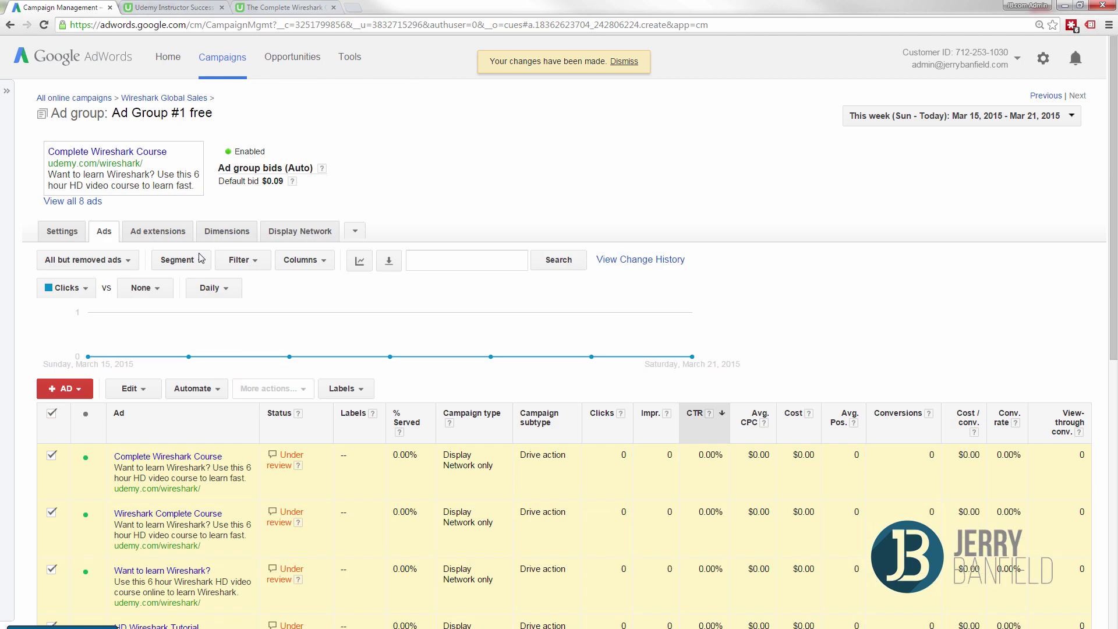
Step: Return through Wireshark Global Sales to the list of all online campaigns
click(157, 98)
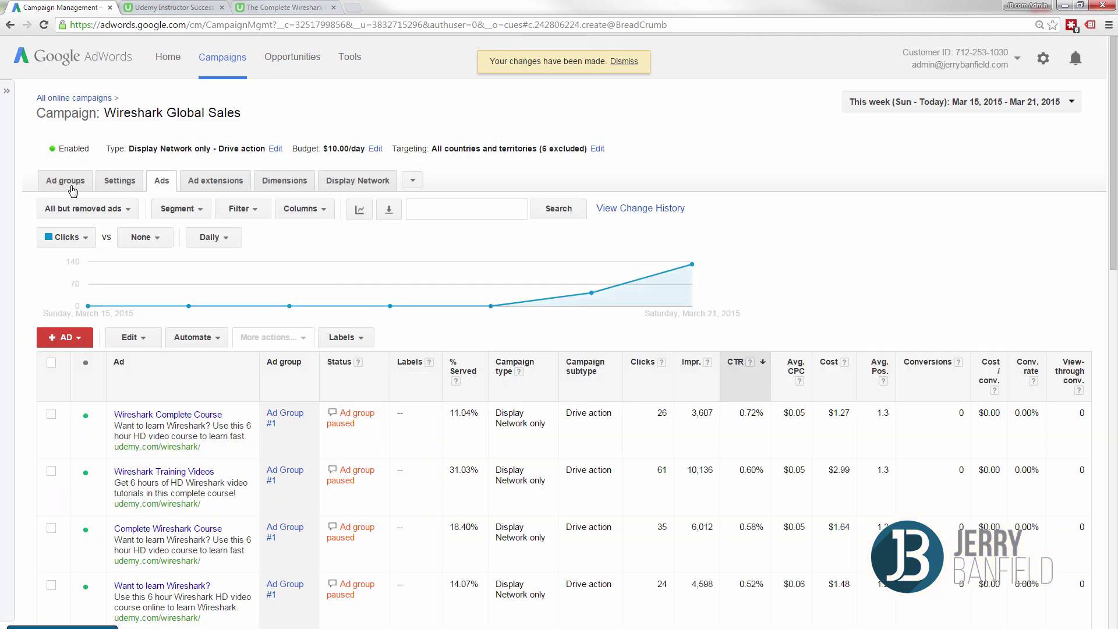
click(72, 189)
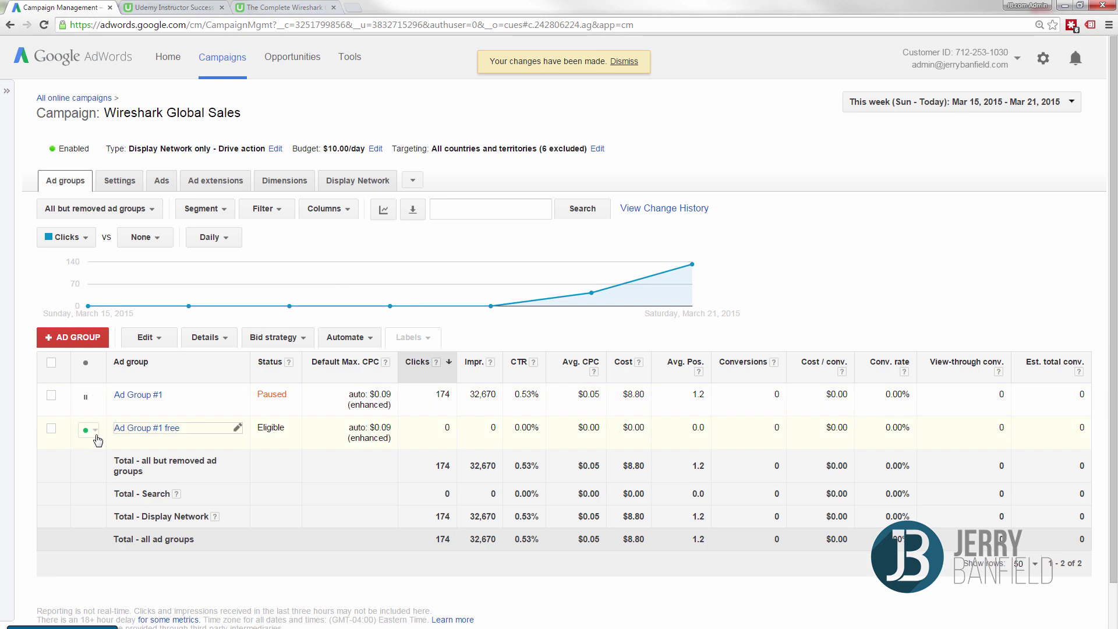
click(72, 98)
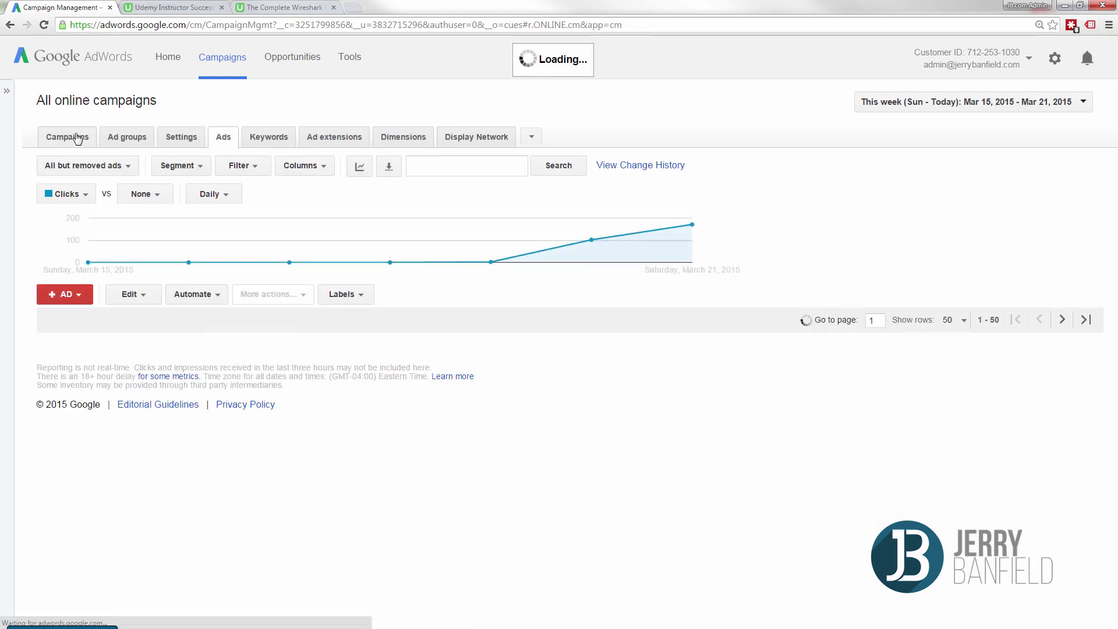
click(78, 137)
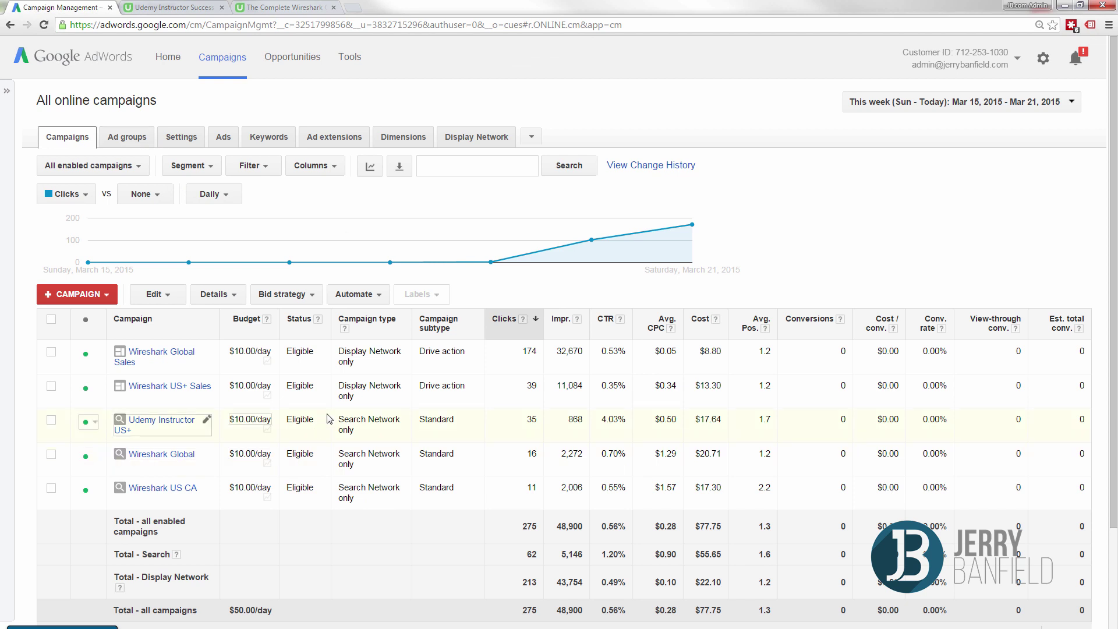
Step: Open Udemy Instructor US+ and paste a copy of Ad group #1 into it
click(139, 426)
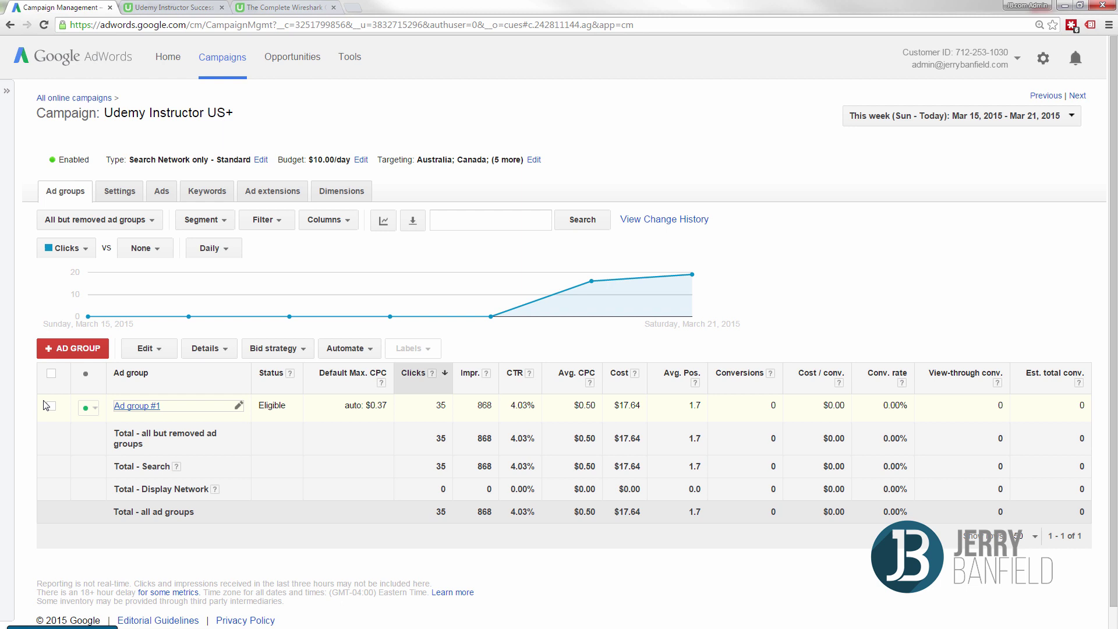
click(51, 406)
click(158, 350)
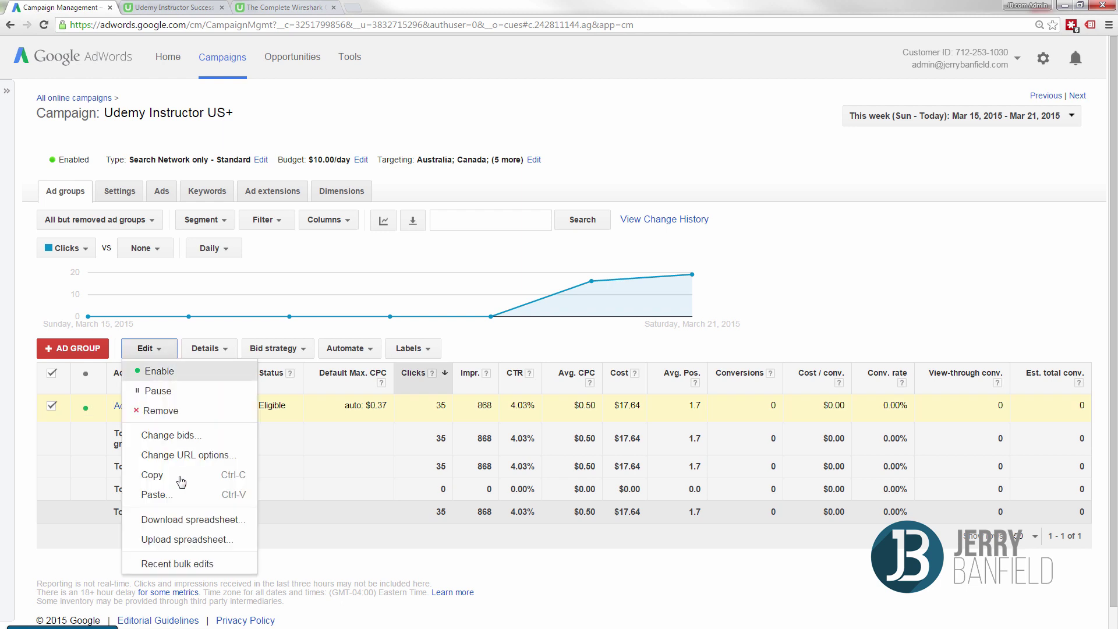
click(182, 481)
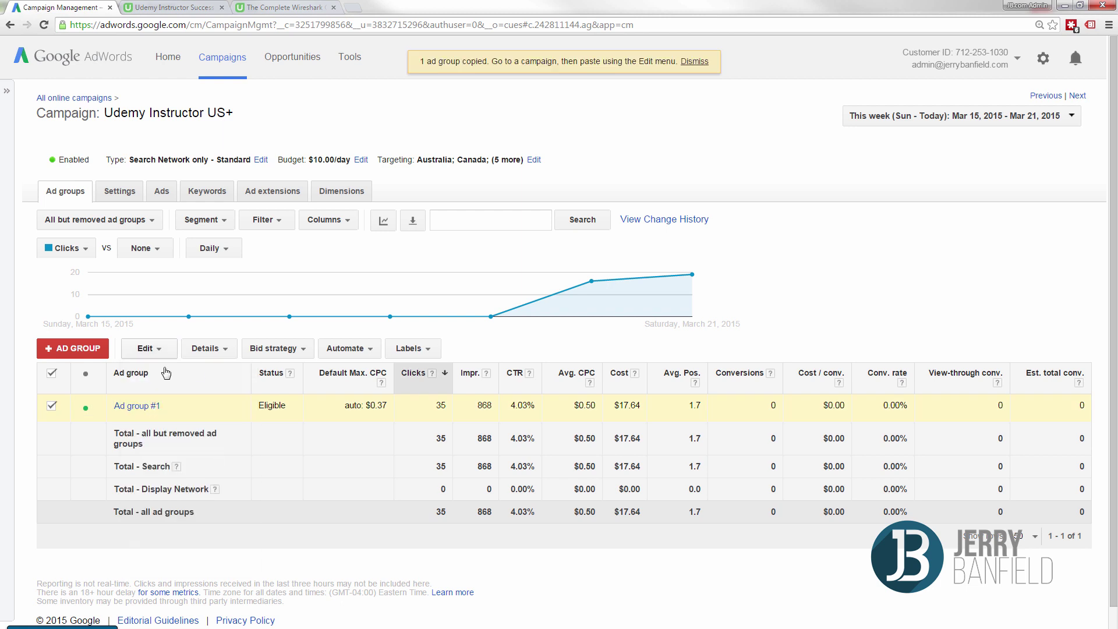
click(149, 350)
click(174, 496)
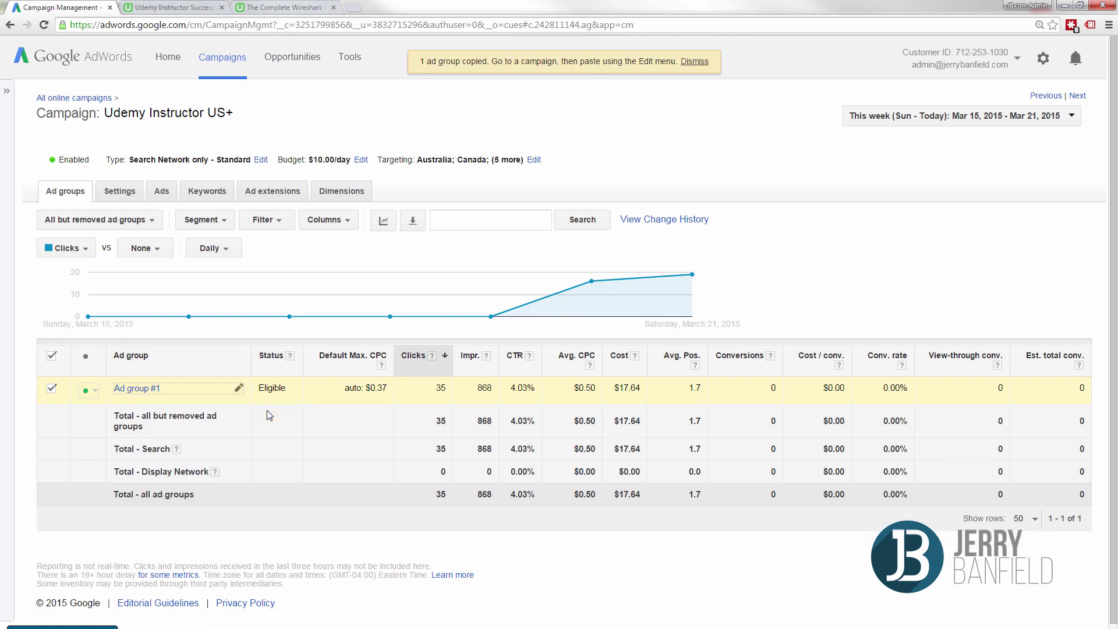
click(80, 418)
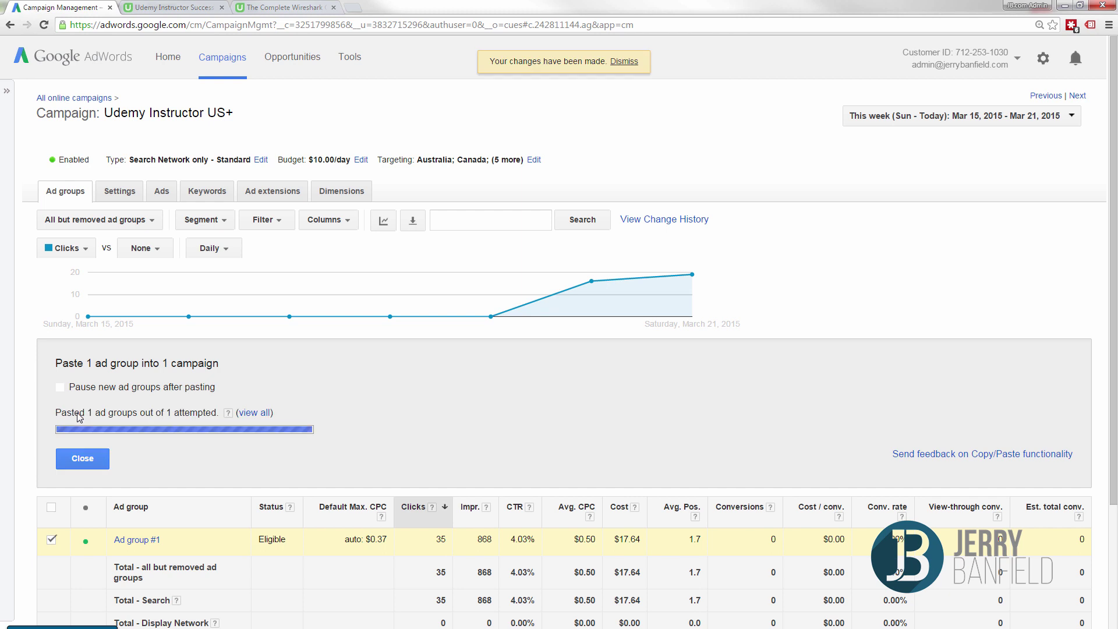
click(82, 459)
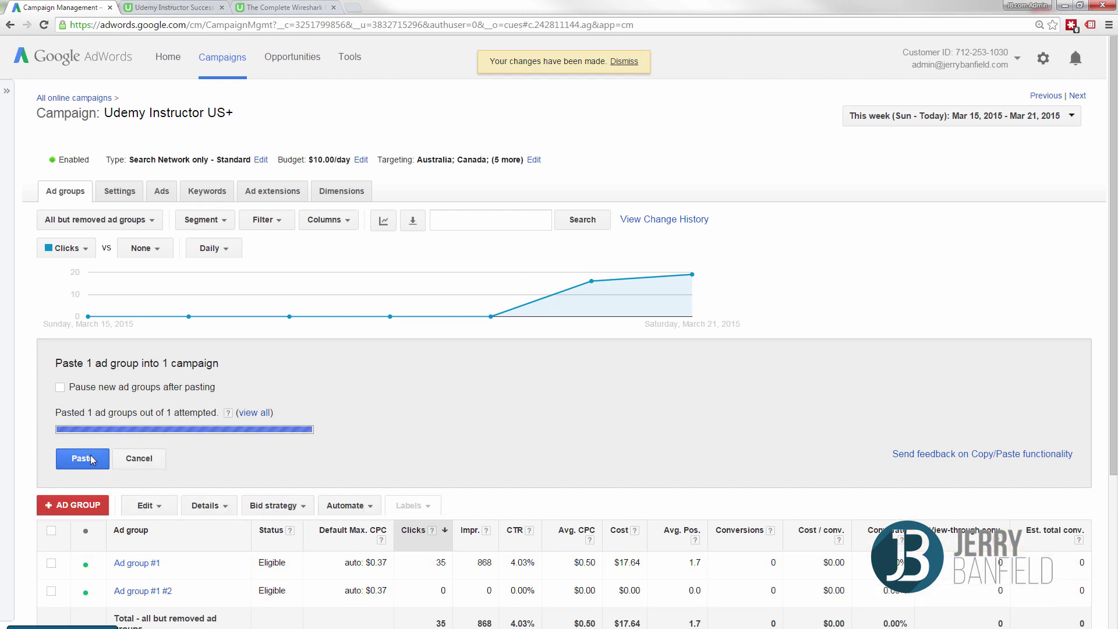
Step: Pause the original Ad group #1, rename the copy 'Ad group #1 free', and open it
click(87, 410)
click(110, 444)
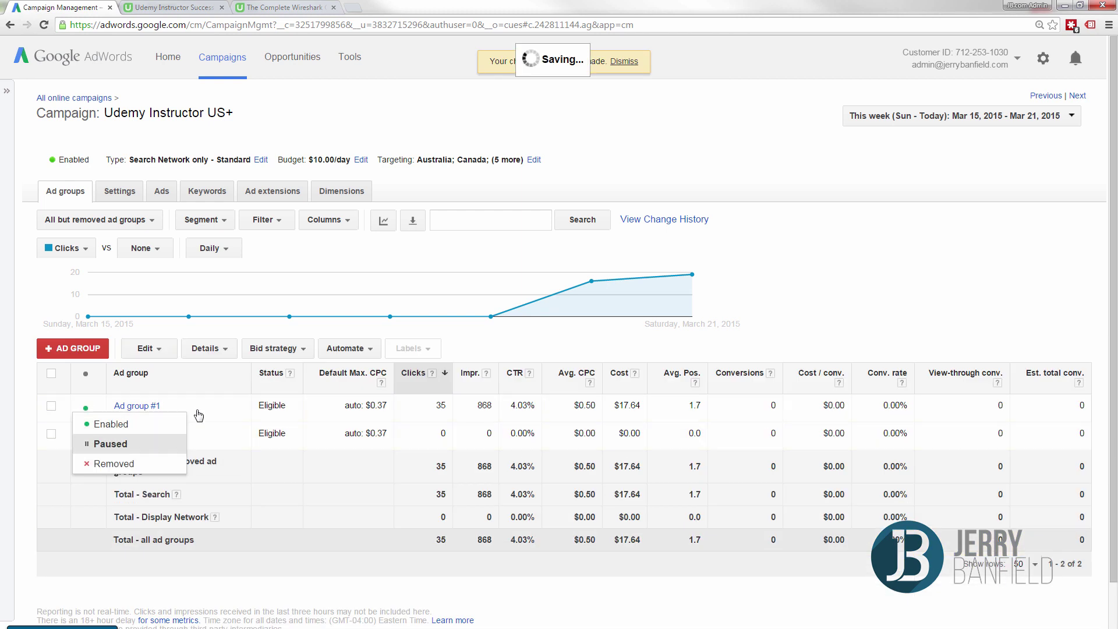
click(240, 435)
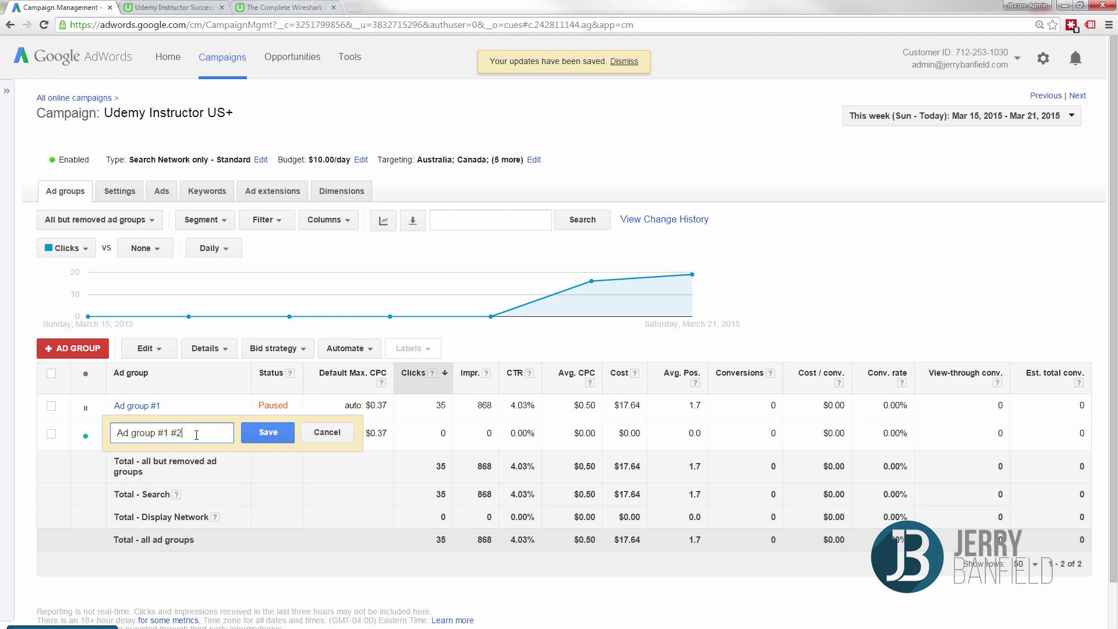
click(245, 437)
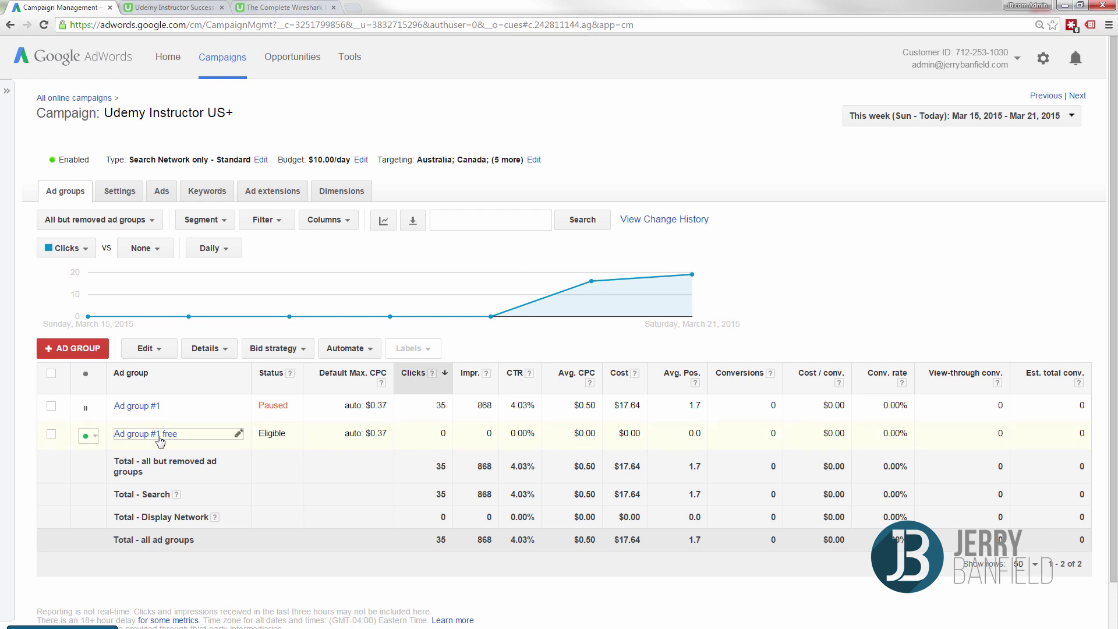
click(160, 436)
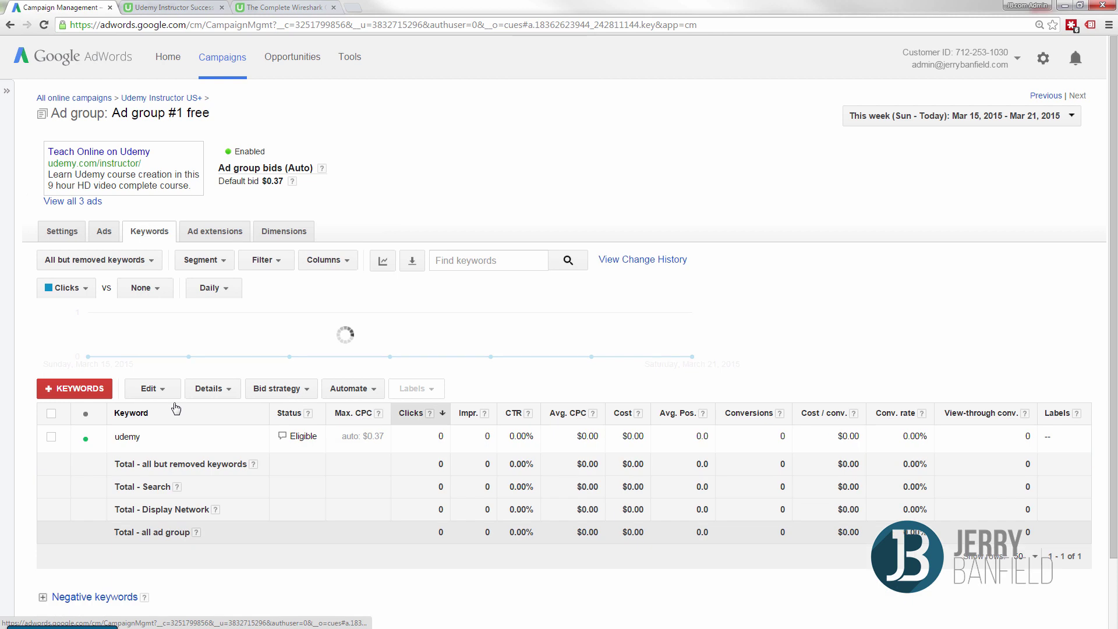
Step: Select all three ads in Ad group #1 free for a bulk text change
click(104, 233)
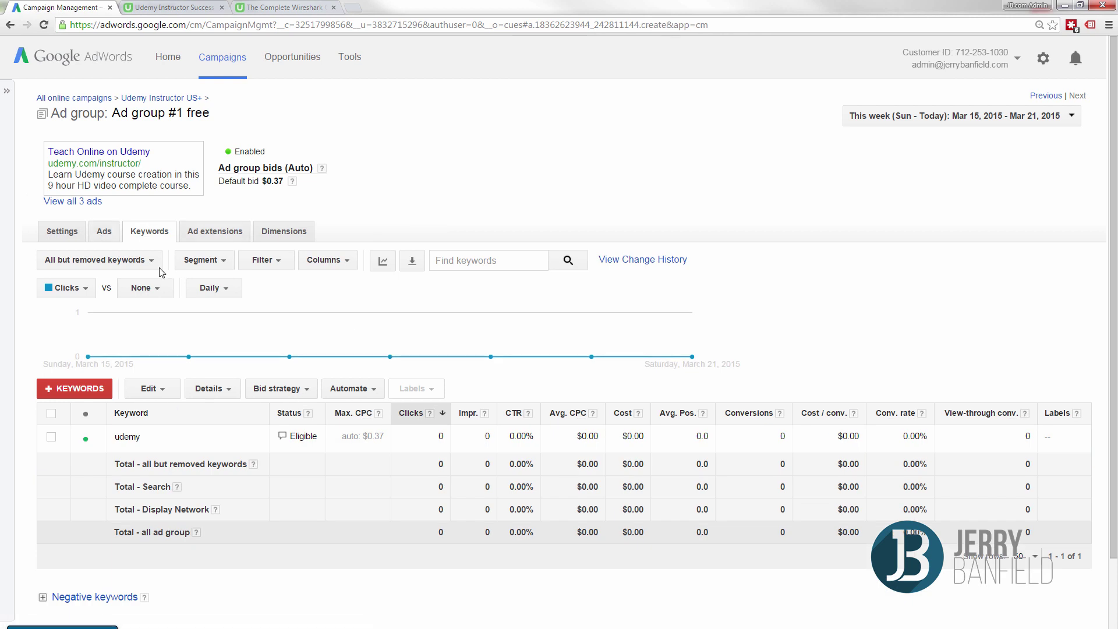
scroll(147, 312, down, 2)
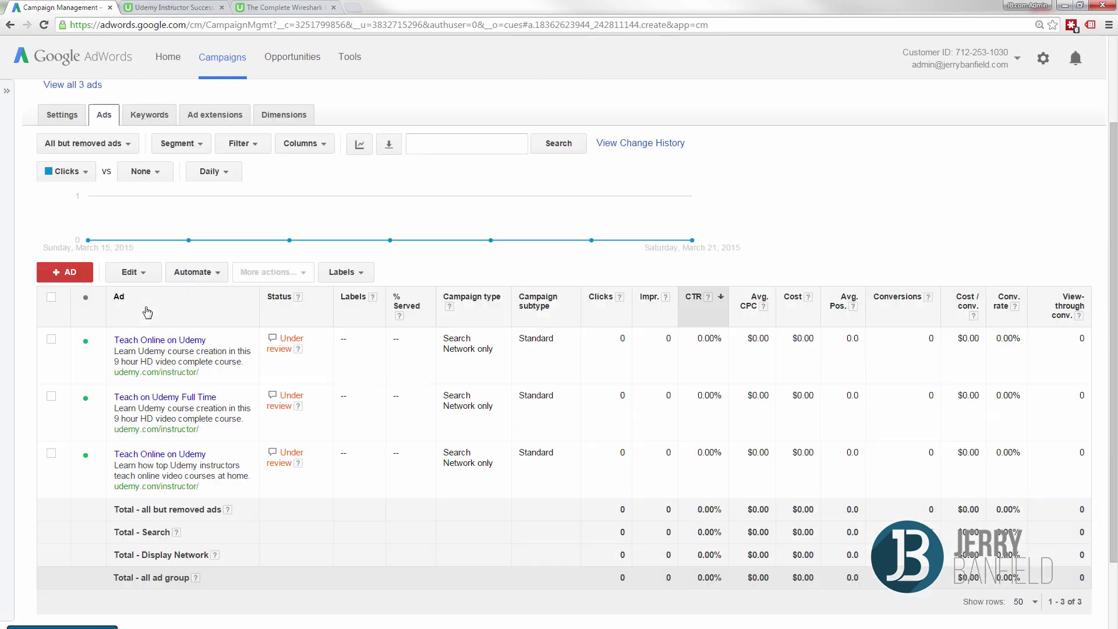
click(51, 297)
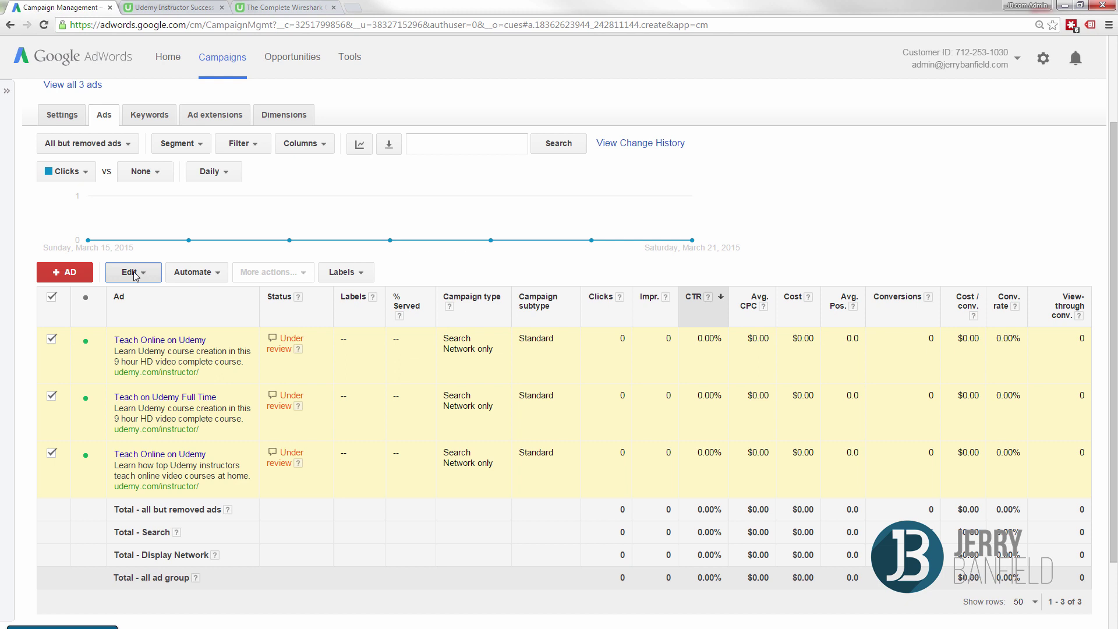
click(131, 272)
click(180, 359)
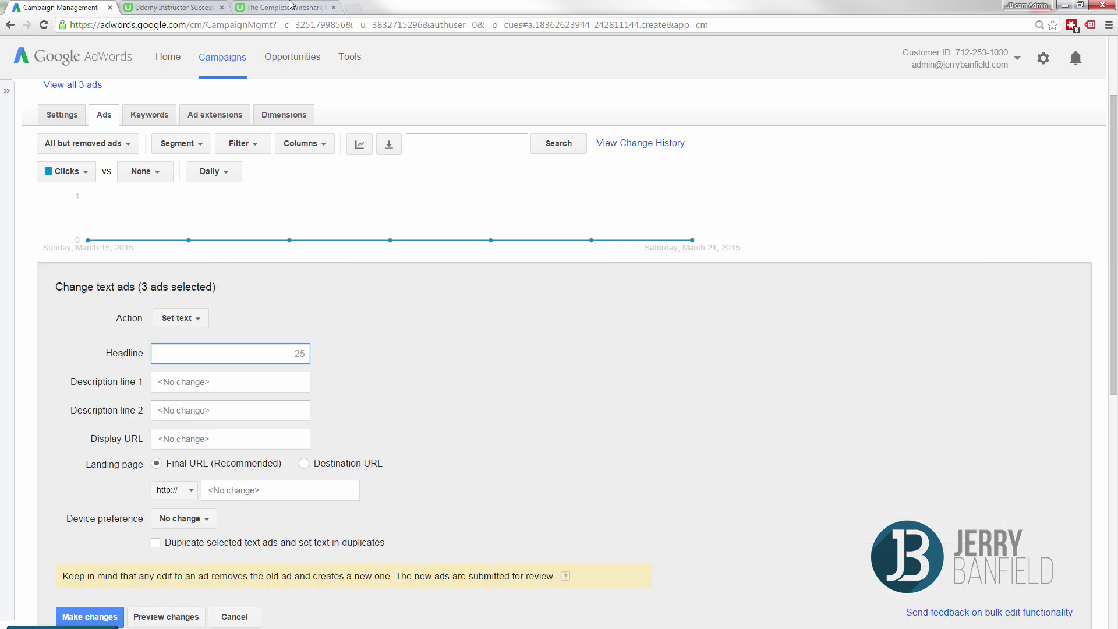
Step: Set the final URL of all three ads to the Udemy instructor course coupon URL
click(173, 5)
drag(350, 25, 126, 25)
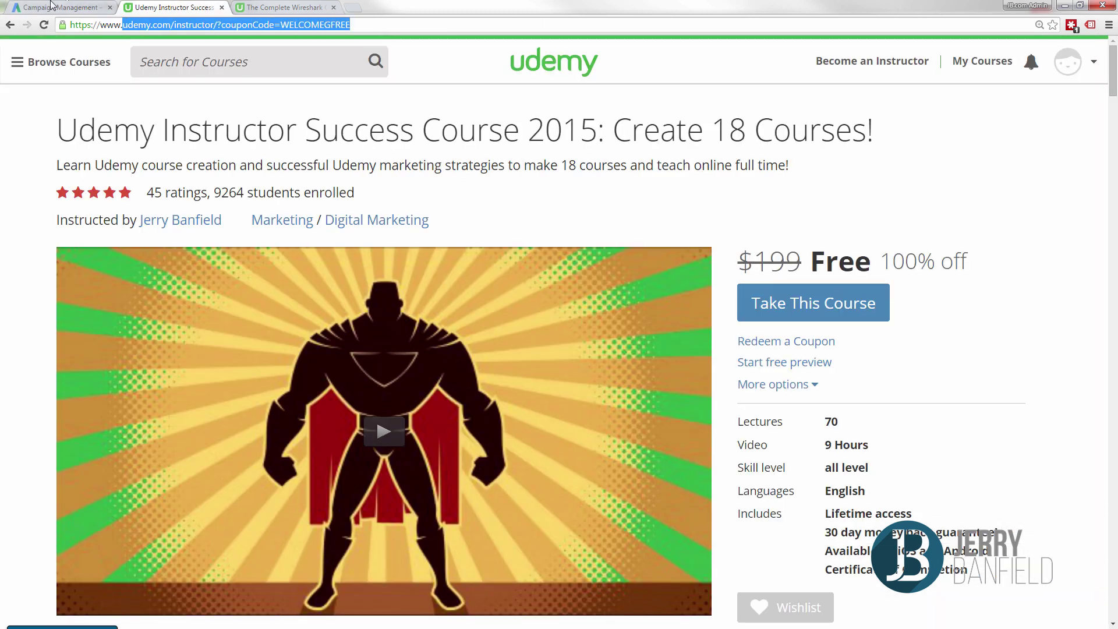
click(52, 6)
click(246, 490)
key(ctrl+v)
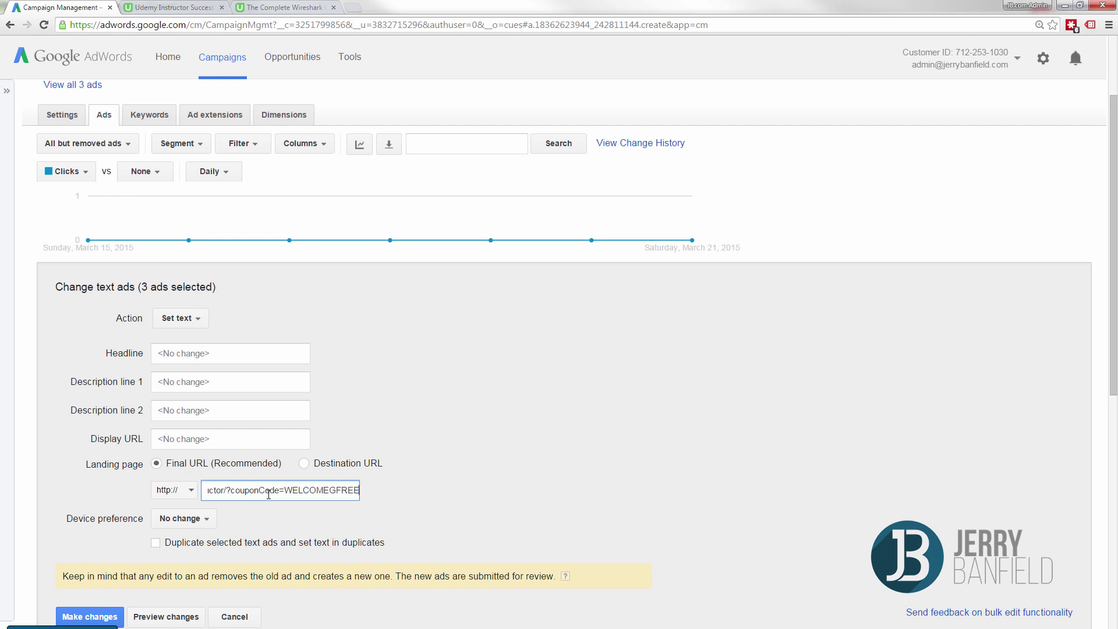
click(87, 615)
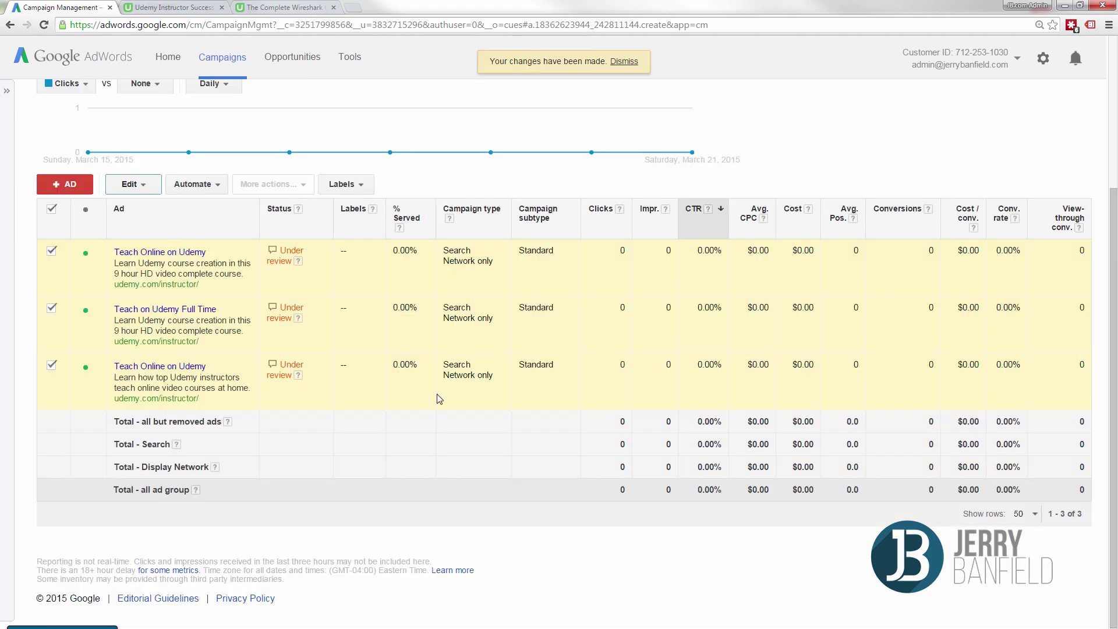
Step: Test the first ad's link to confirm it opens the course page
click(161, 252)
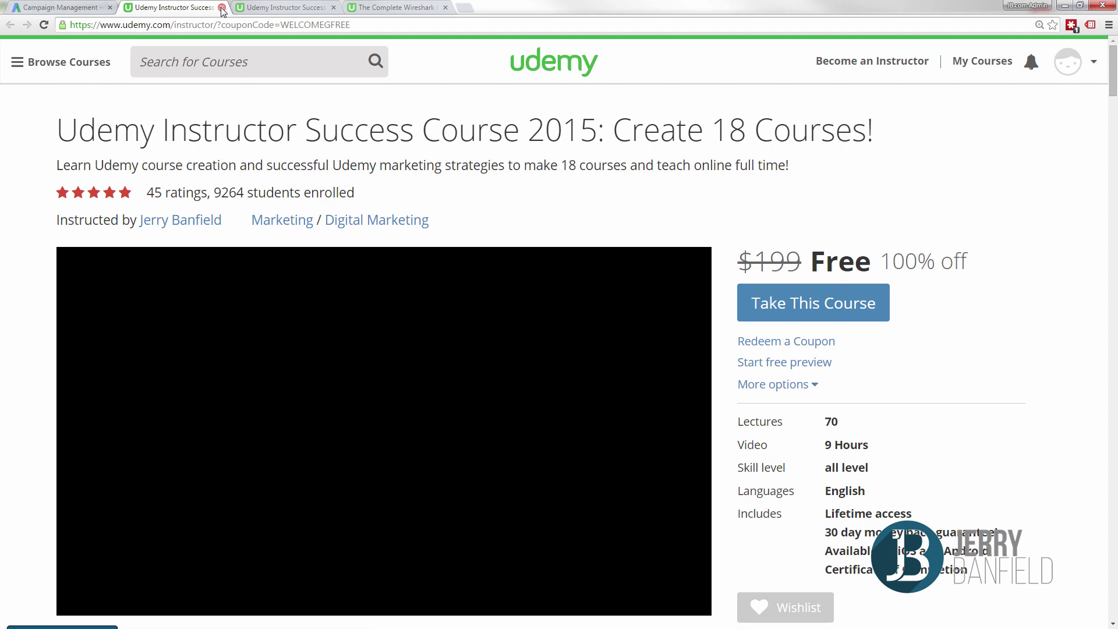
click(221, 8)
click(81, 6)
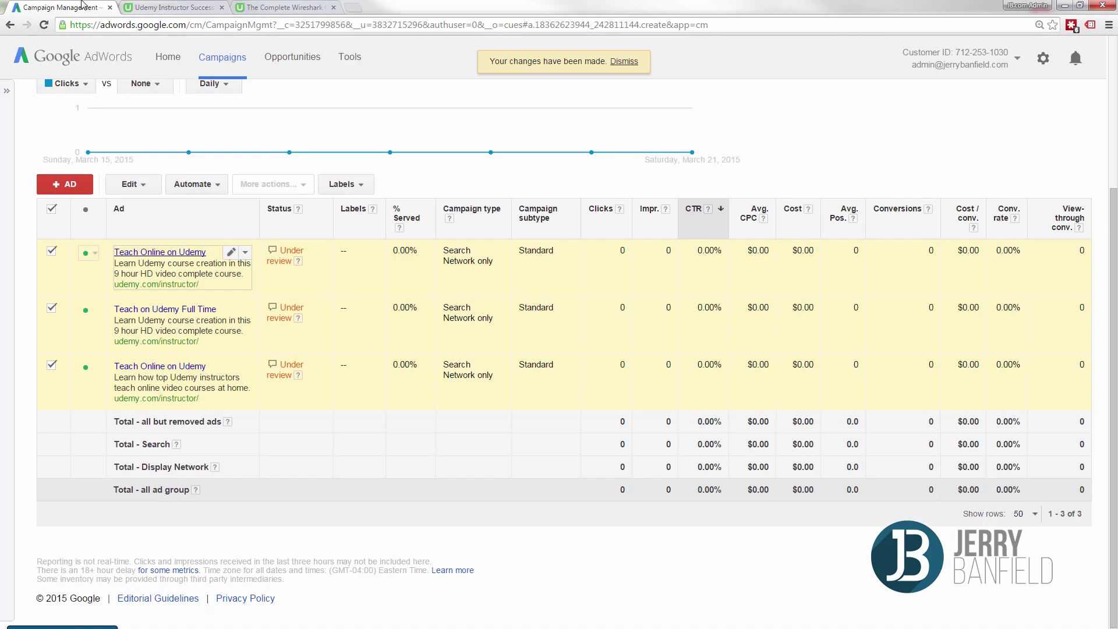
Step: Go to All online campaigns and list the ad groups across every campaign
scroll(146, 161, up, 4)
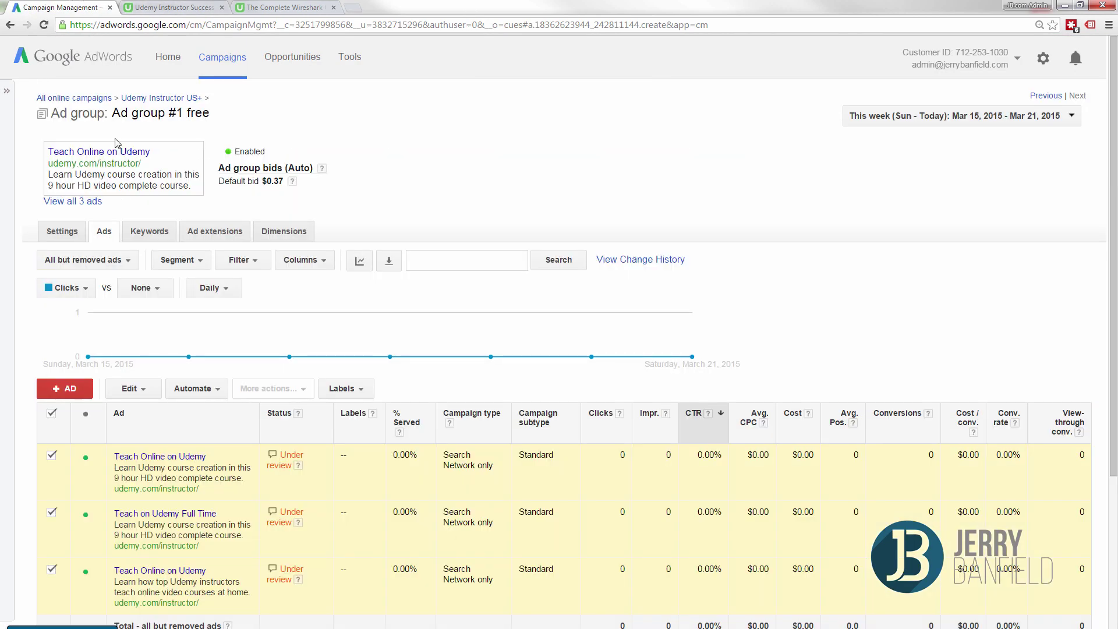
click(99, 97)
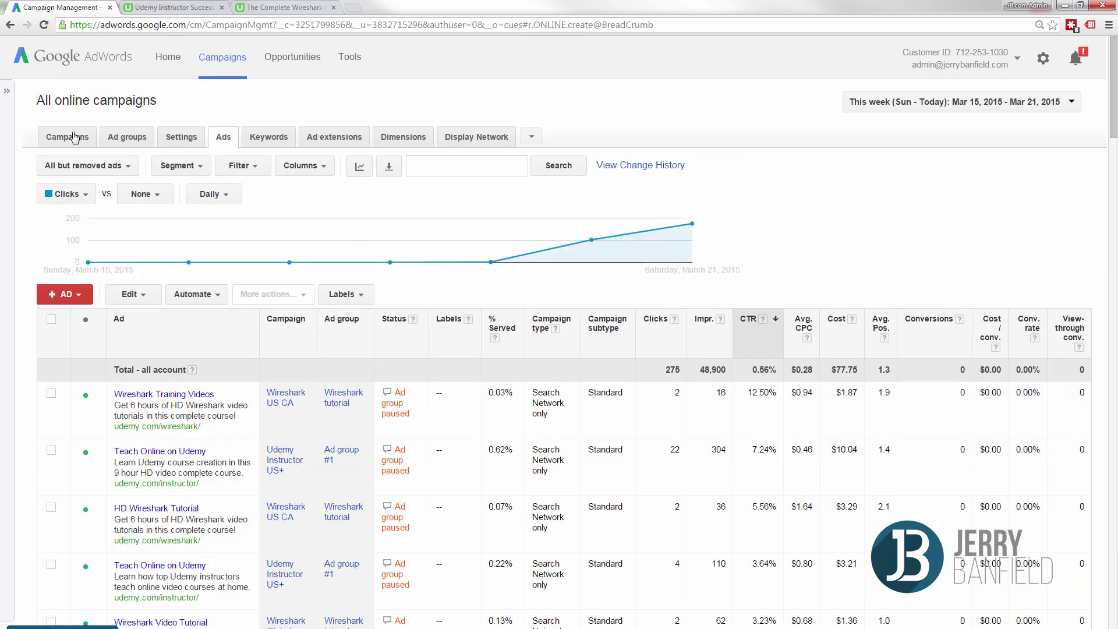
click(73, 137)
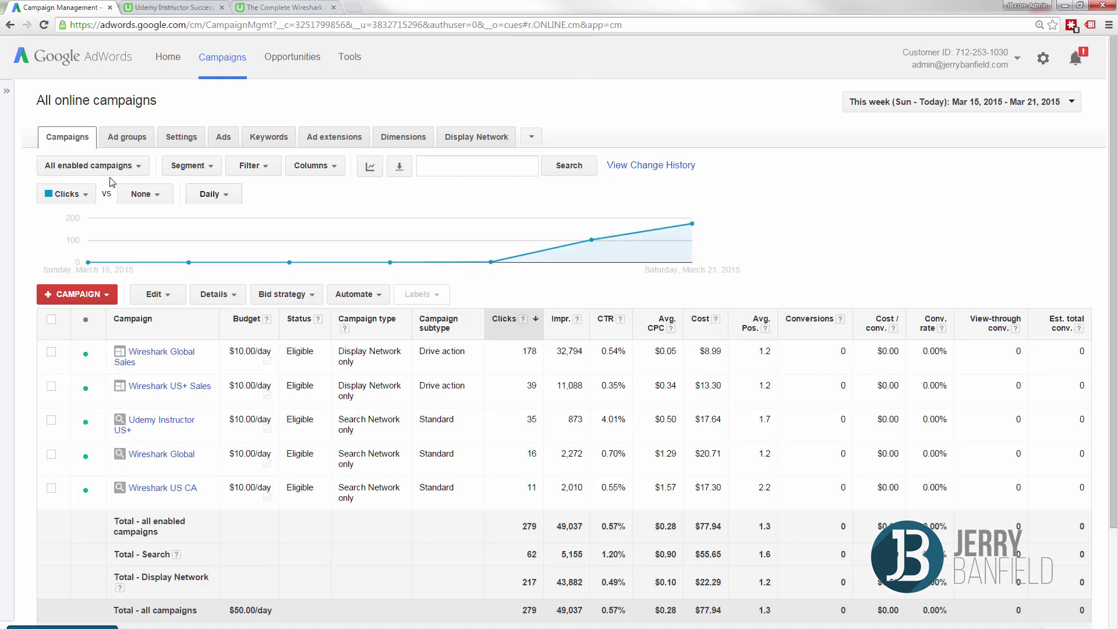
click(128, 138)
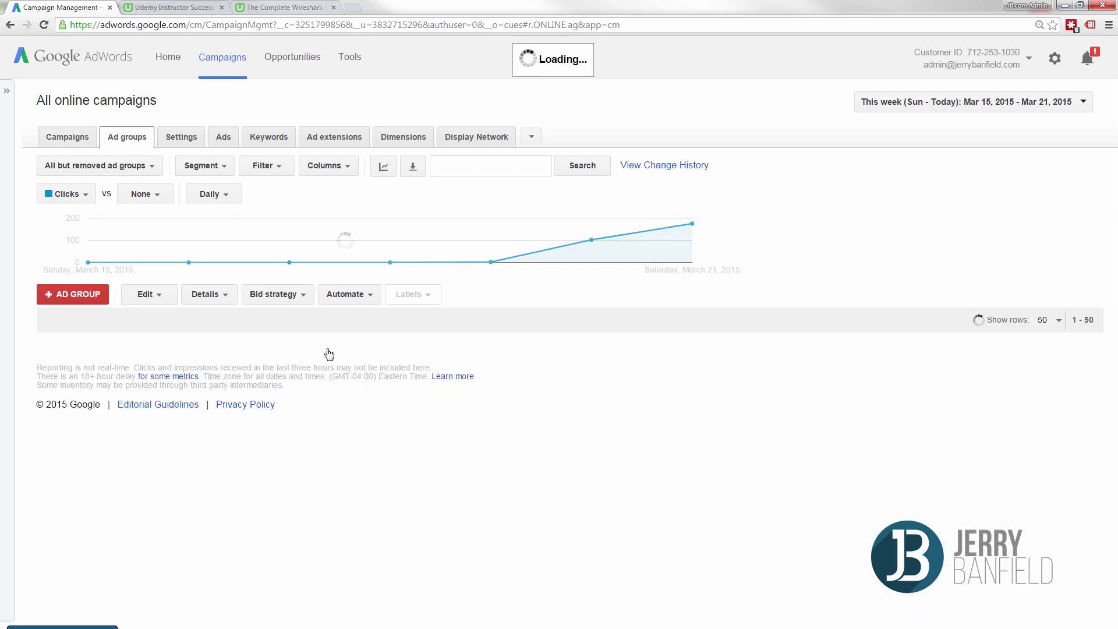
Step: Filter the ad groups to All enabled, leaving the seven free ad groups
scroll(547, 392, down, 3)
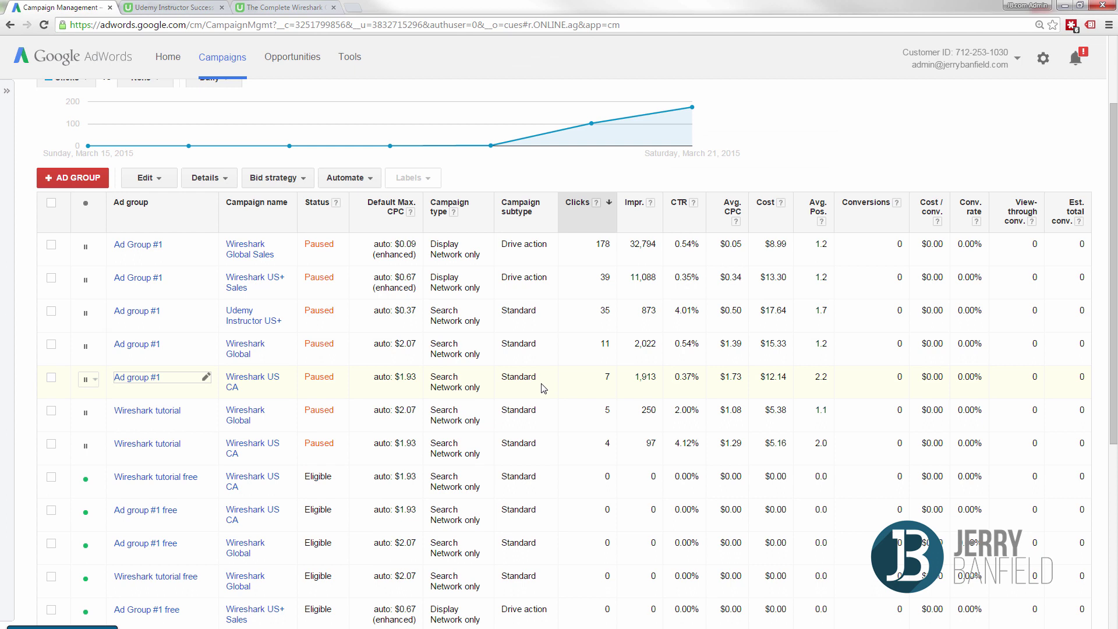
scroll(535, 382, down, 1)
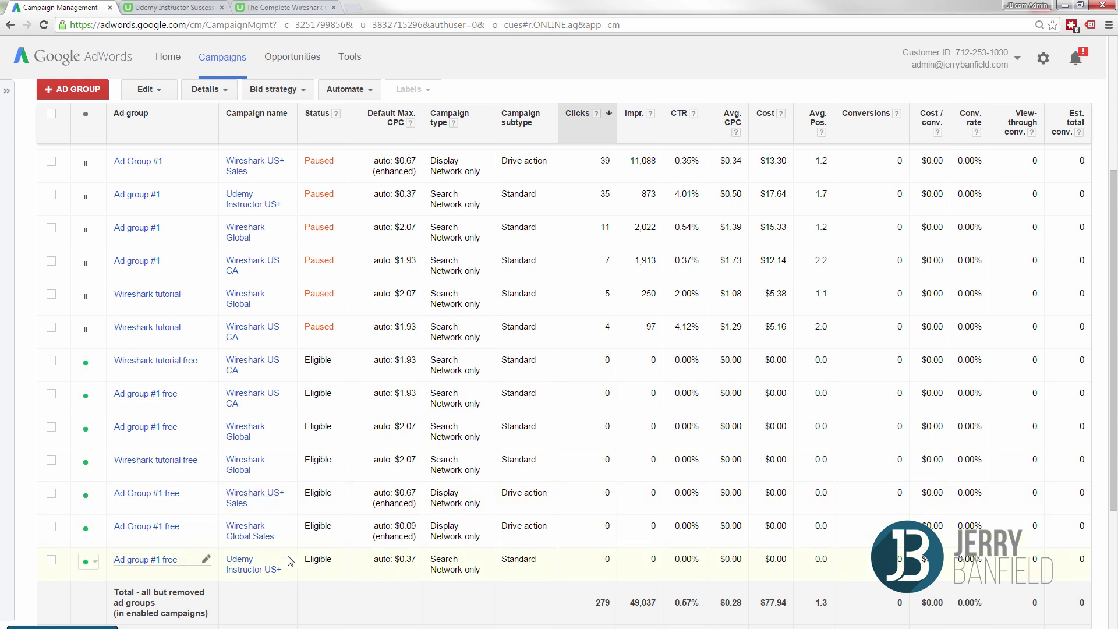
scroll(300, 492, up, 1)
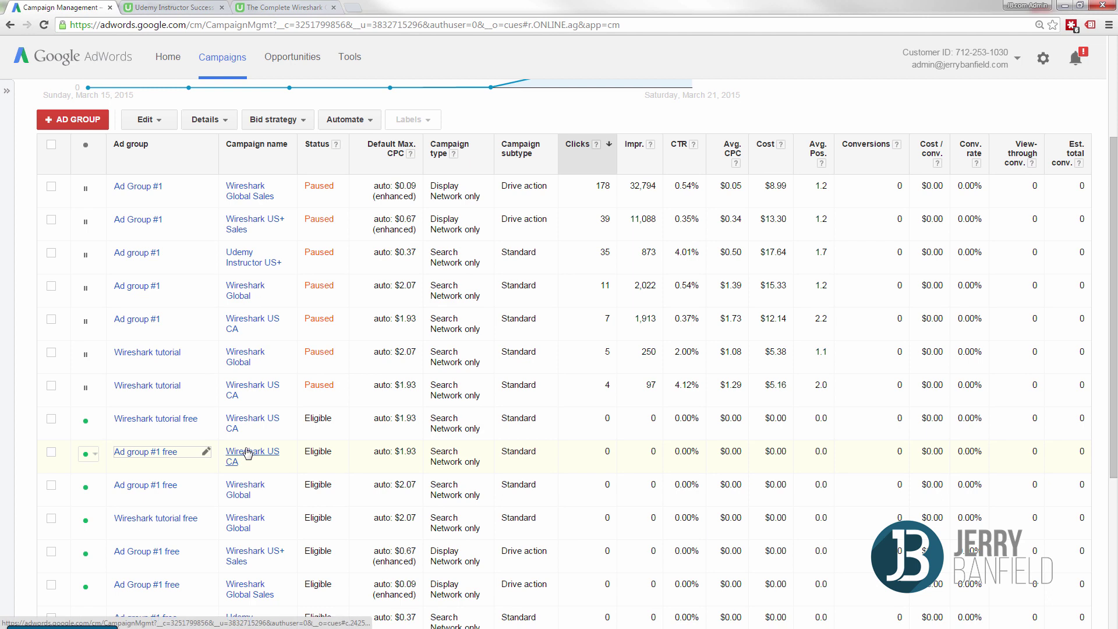
scroll(247, 453, down, 1)
scroll(219, 220, up, 4)
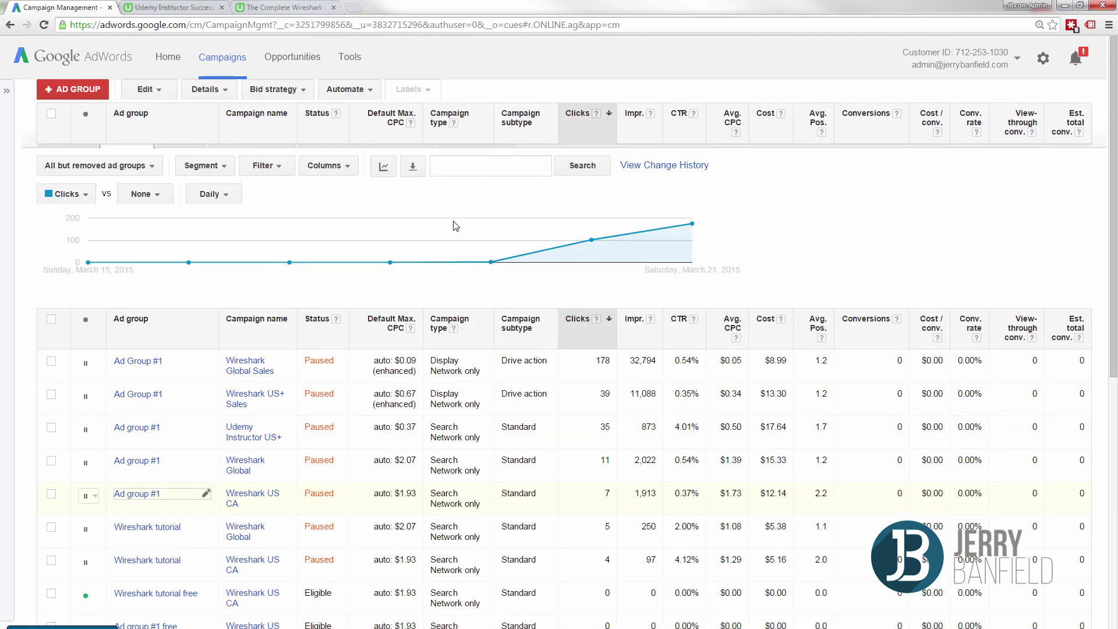
click(100, 167)
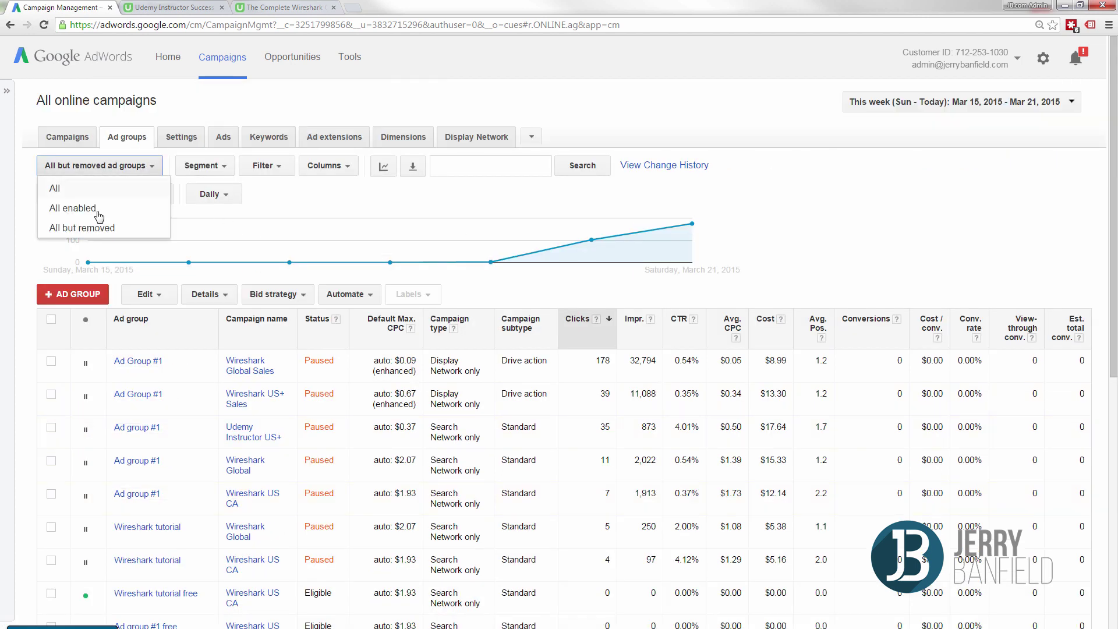
click(72, 209)
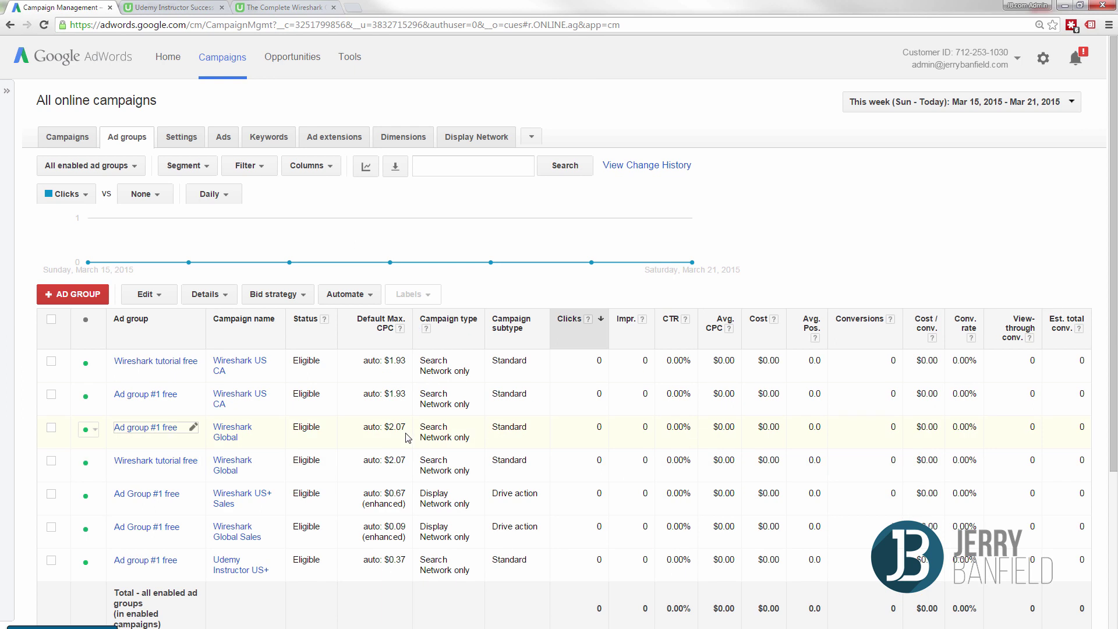
scroll(326, 542, down, 1)
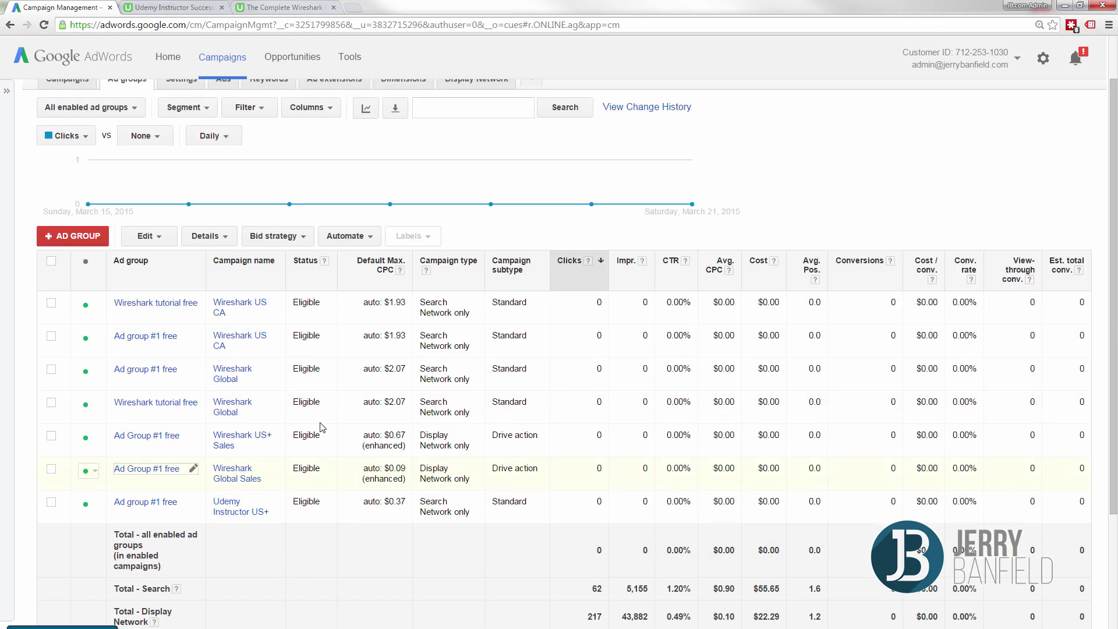
scroll(325, 445, up, 1)
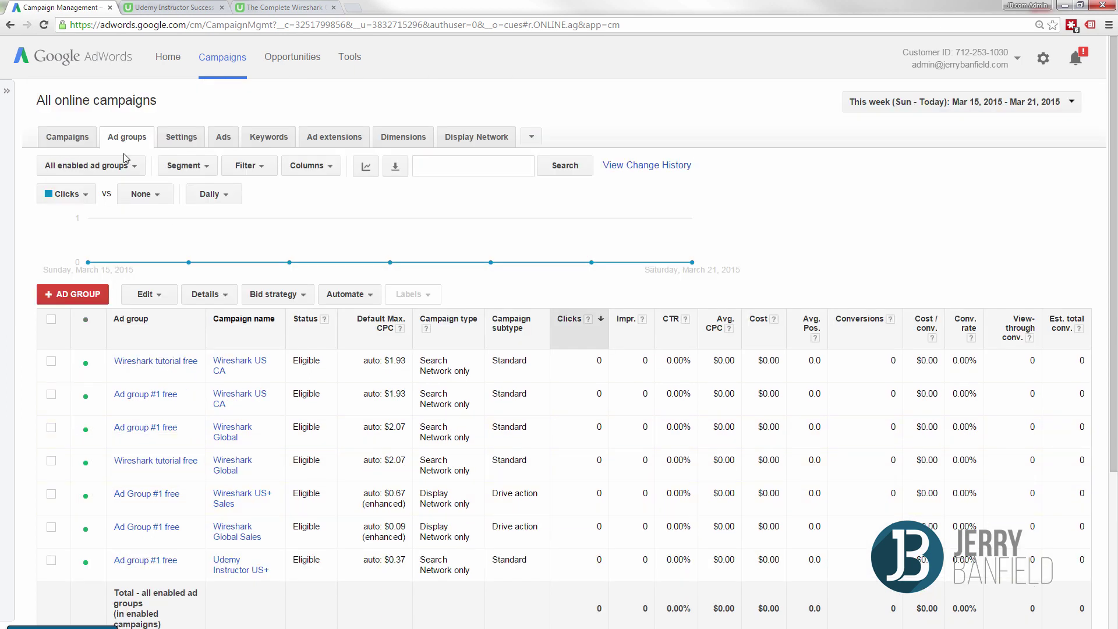
Step: Return to the campaigns list and check the date range, leaving it unchanged
click(67, 137)
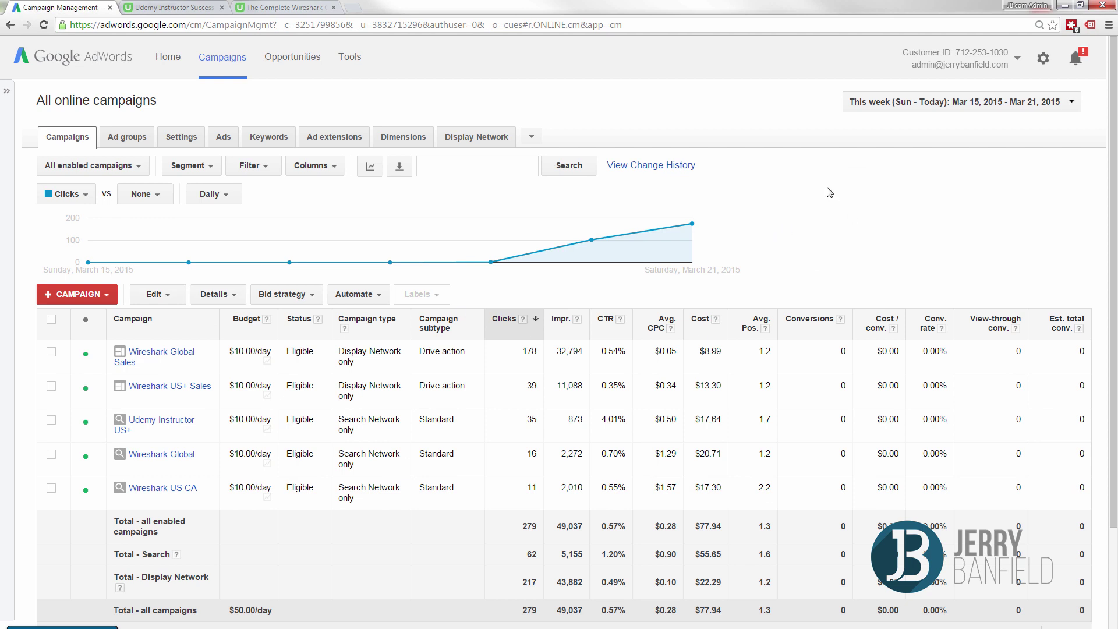
click(915, 113)
click(916, 113)
click(915, 113)
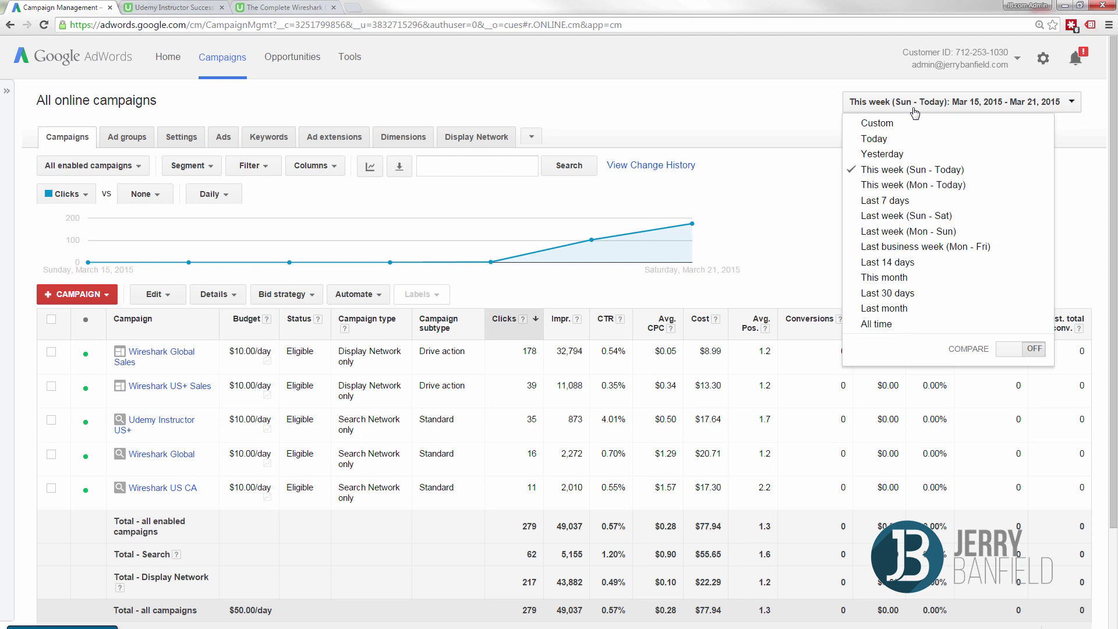
click(915, 113)
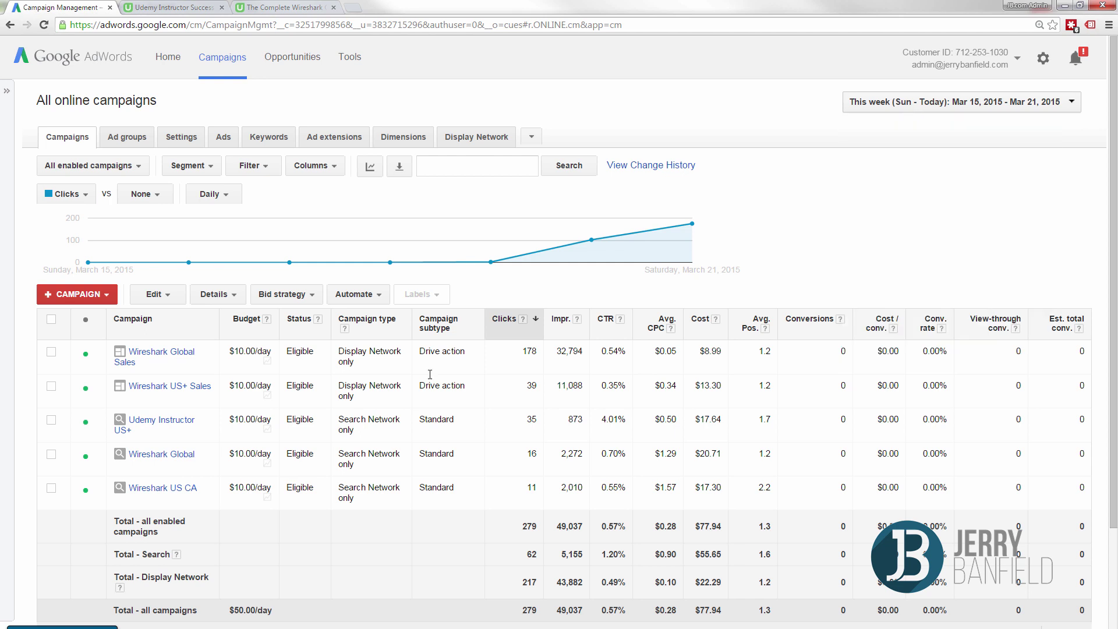